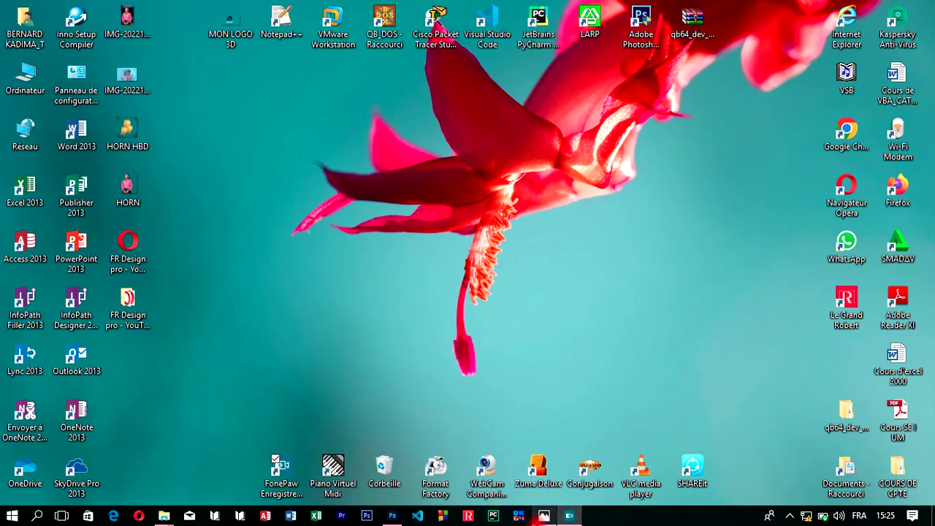
Step: After viewing the reference flyer, create a blank white 9 × 12 cm, 300 ppi document
click(543, 516)
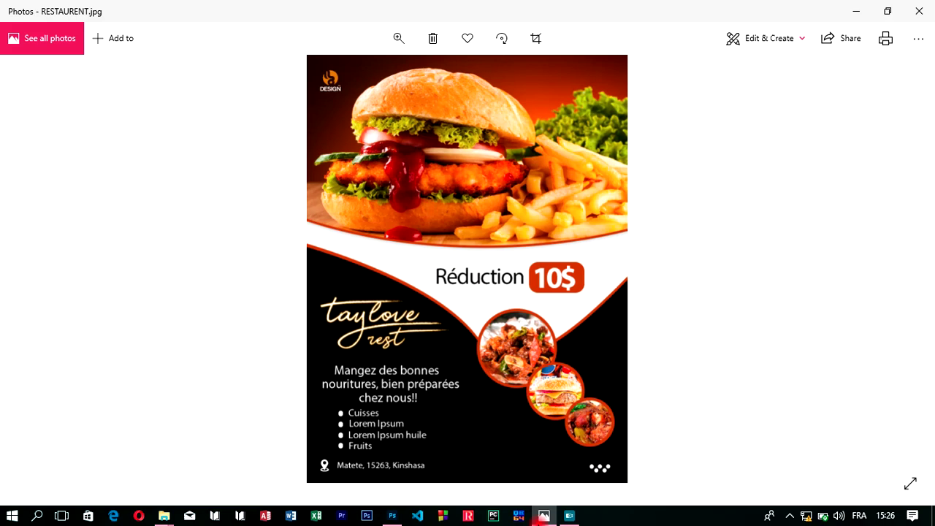
click(919, 11)
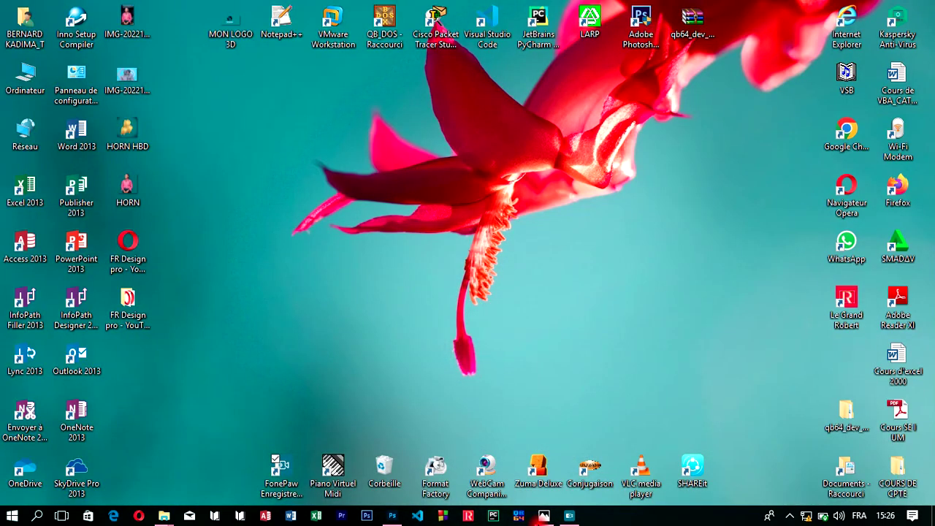
click(393, 515)
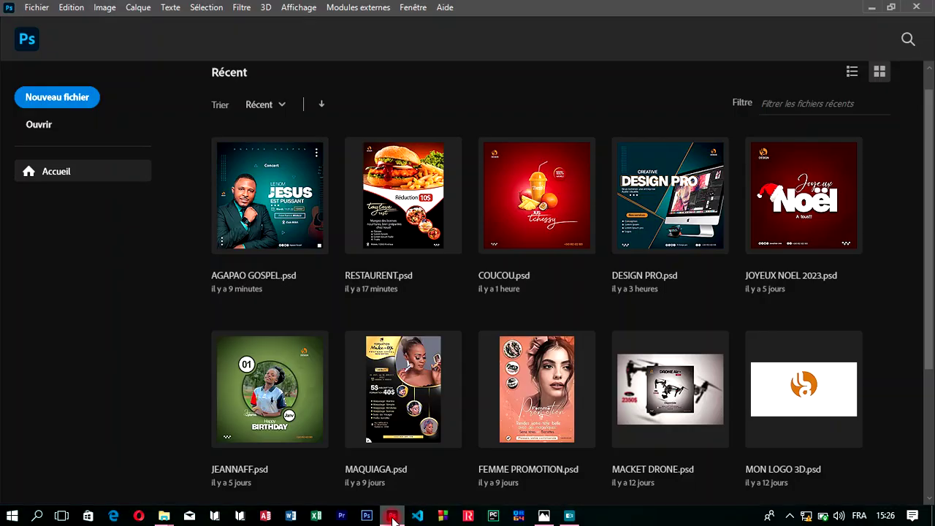
click(68, 97)
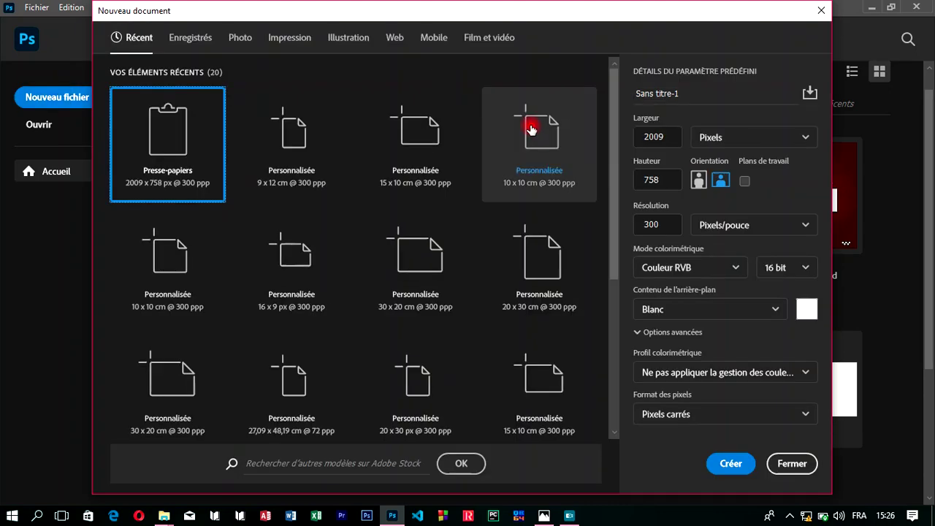
click(309, 146)
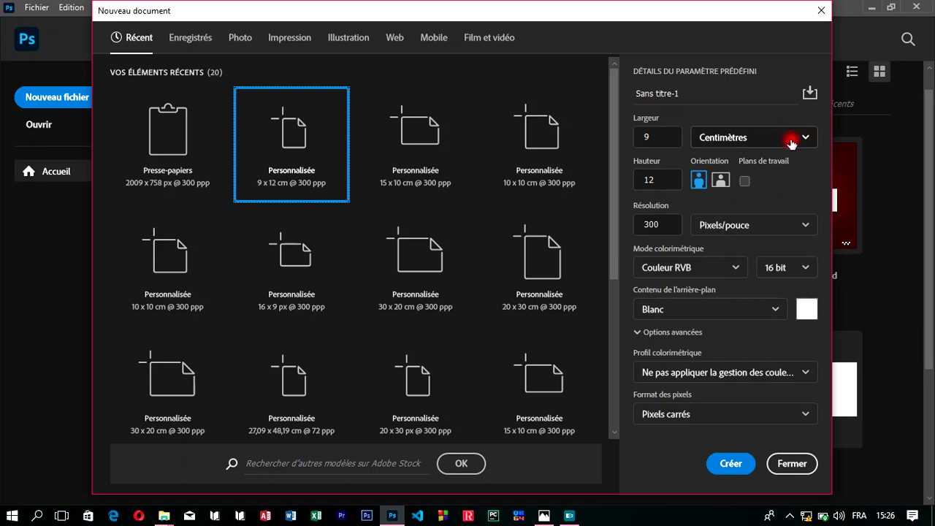
click(730, 463)
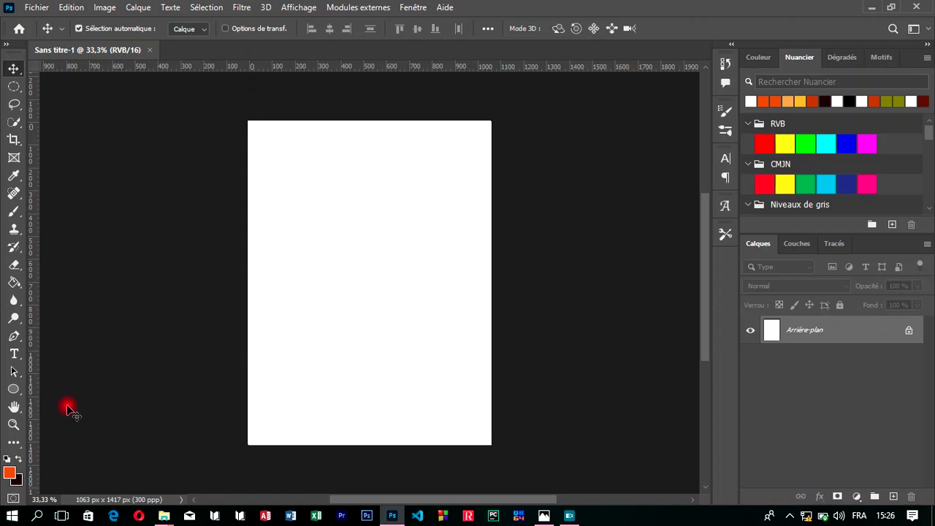
Step: Draw a rectangle covering the whole page with the Rectangle tool
click(13, 392)
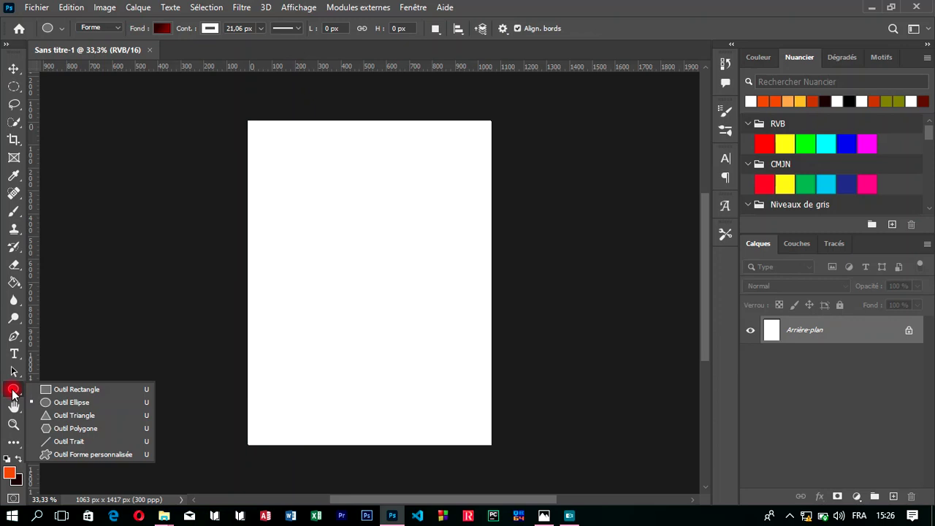
drag(12, 393, 78, 395)
click(76, 395)
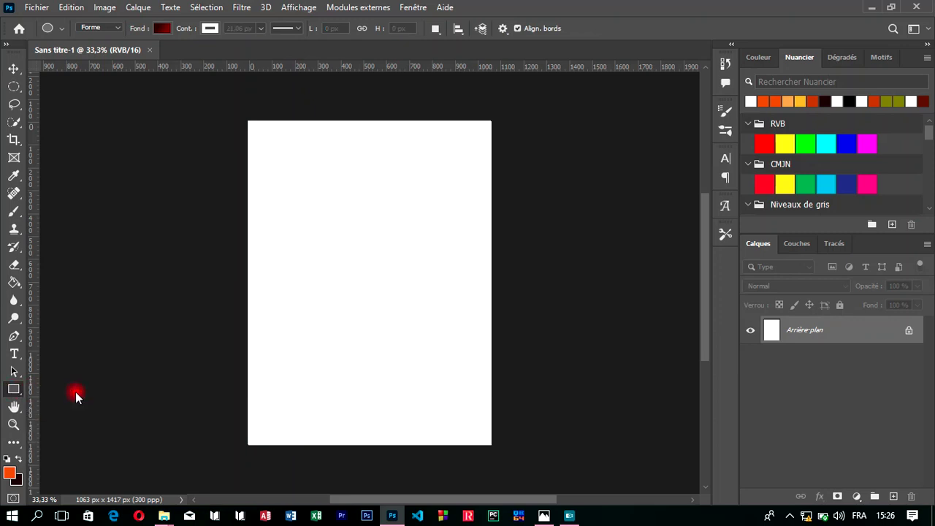
mouse_move(239, 104)
mouse_down()
mouse_move(358, 454)
mouse_move(501, 453)
mouse_up()
click(305, 377)
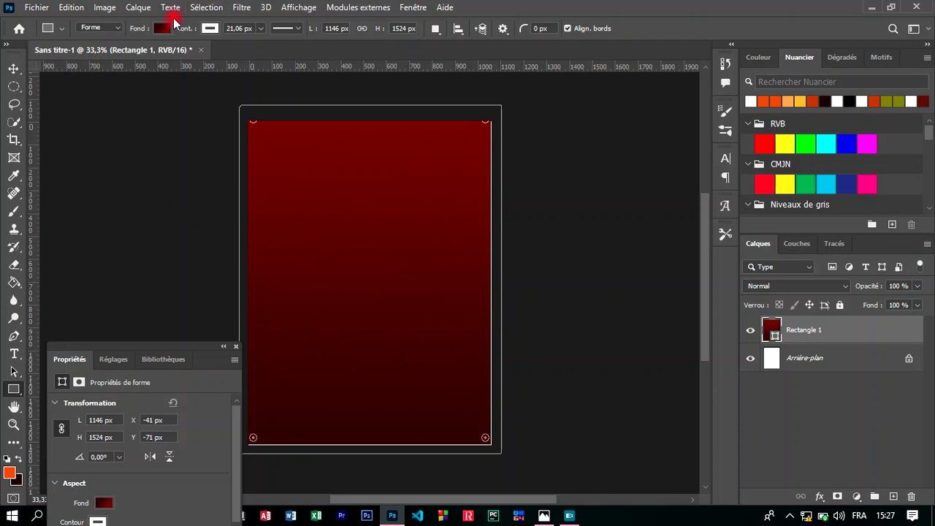
Step: Give the rectangle a solid black fill and no outline
click(162, 31)
click(102, 55)
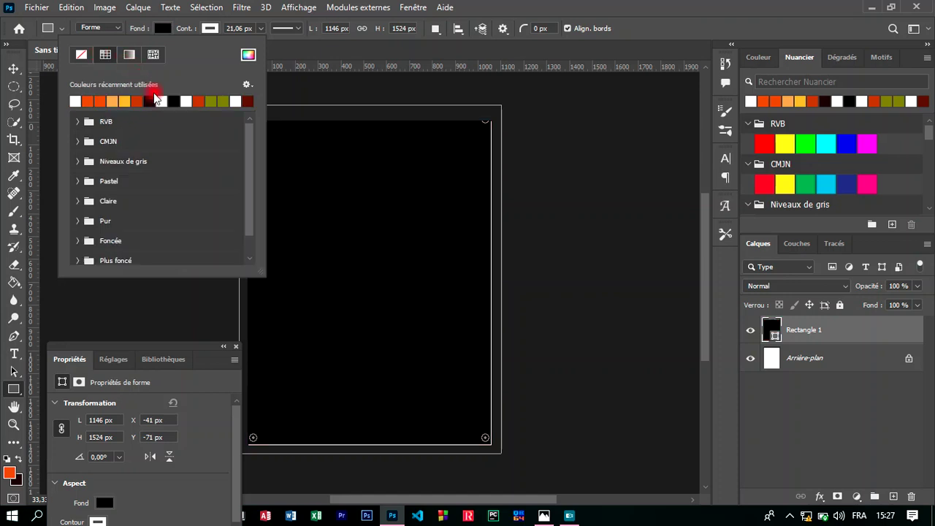
click(150, 102)
click(211, 27)
click(213, 29)
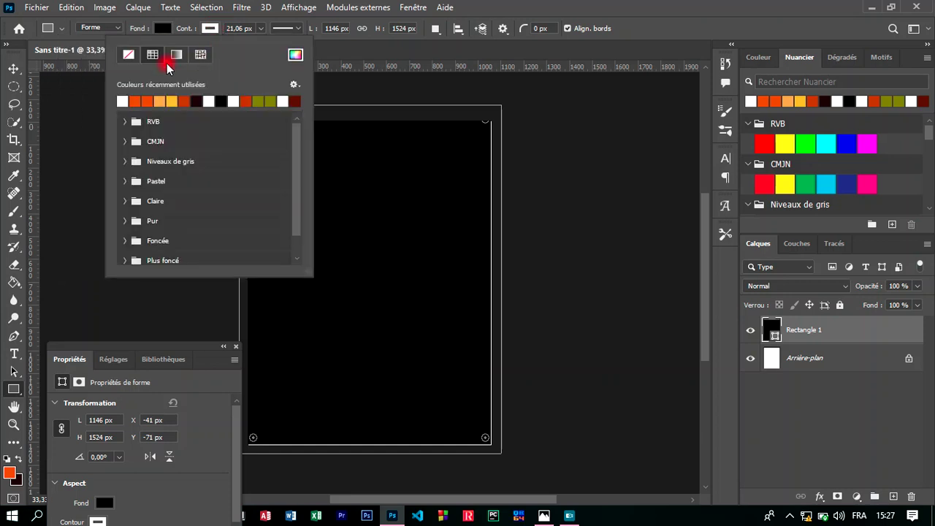
click(128, 55)
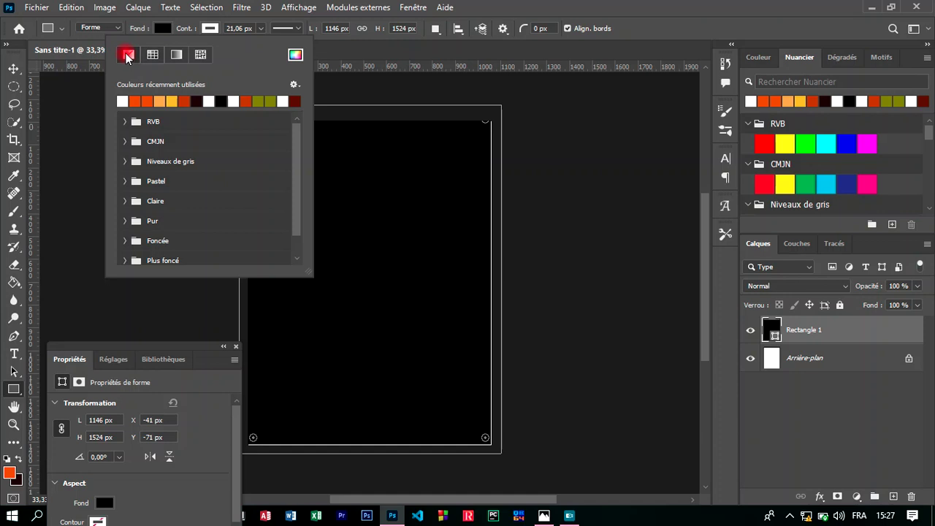
click(14, 70)
Step: Finish editing the rectangle and close the floating Properties panel
click(527, 330)
click(465, 438)
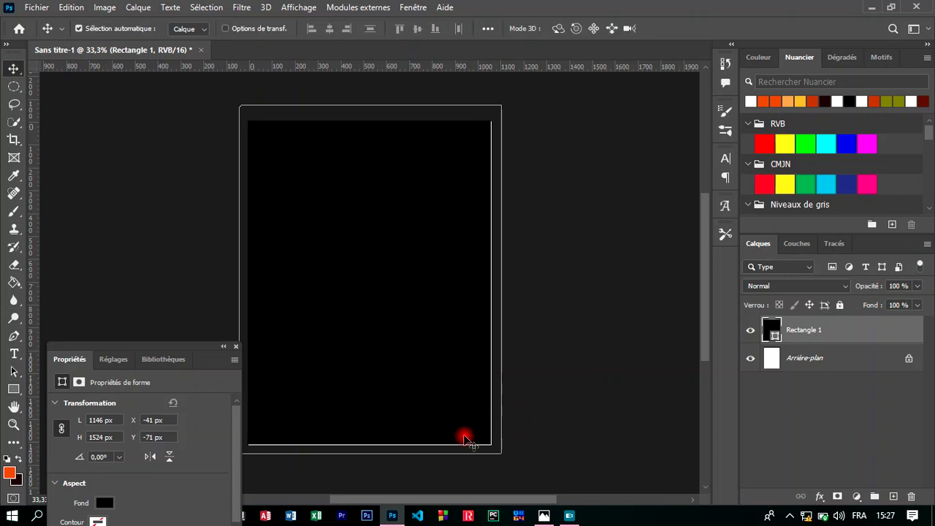
mouse_move(416, 499)
mouse_down()
mouse_move(398, 499)
mouse_move(407, 499)
mouse_up()
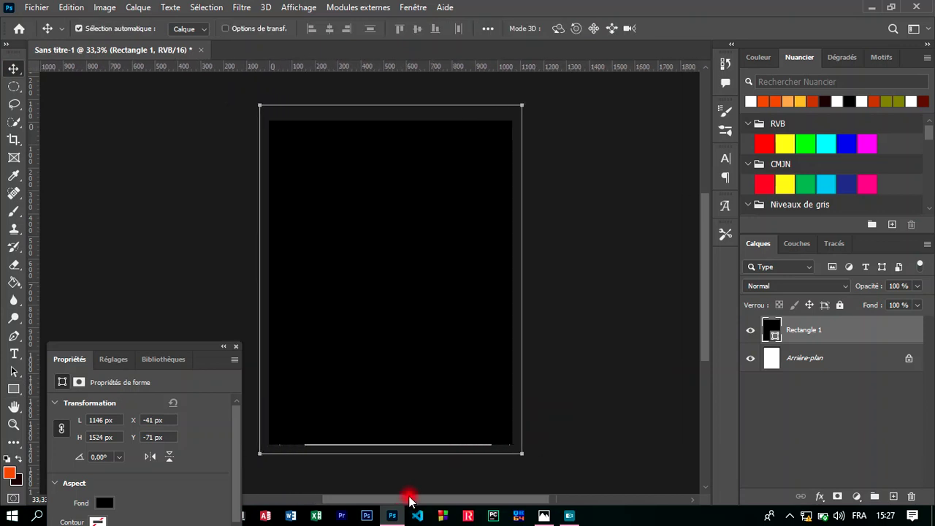
click(238, 347)
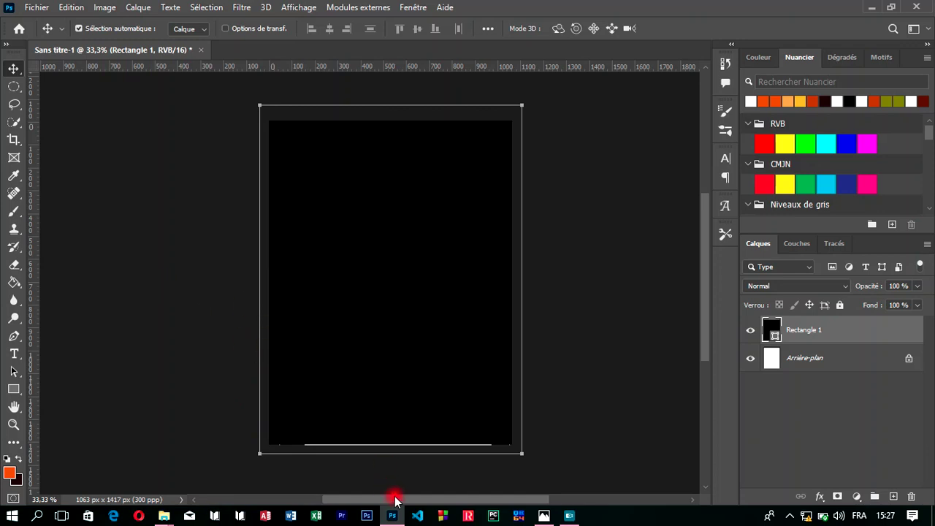
drag(395, 499, 405, 502)
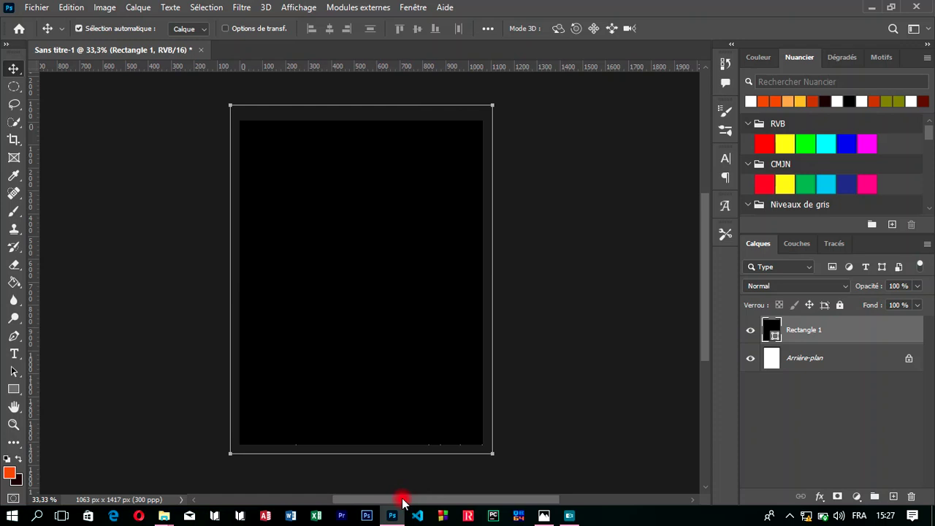
click(16, 390)
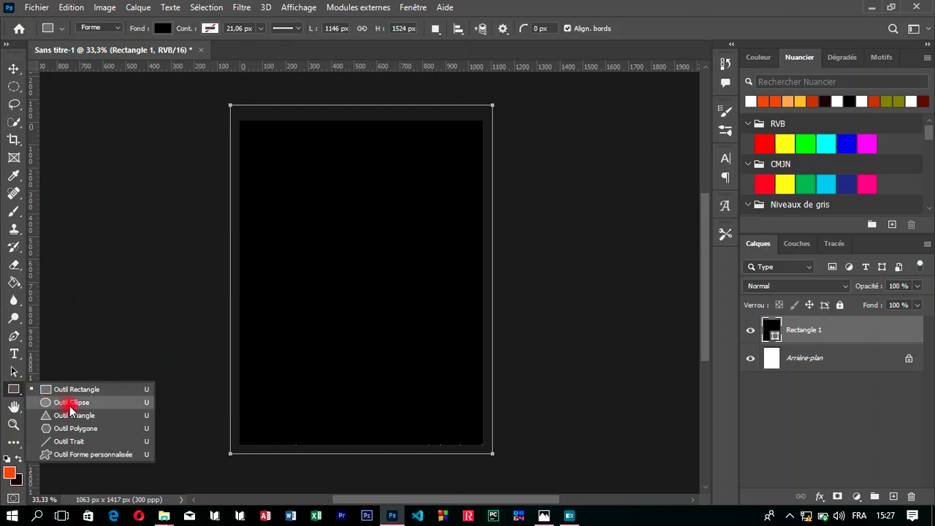
Step: Draw a wide white-filled ellipse across the top of the page
click(70, 404)
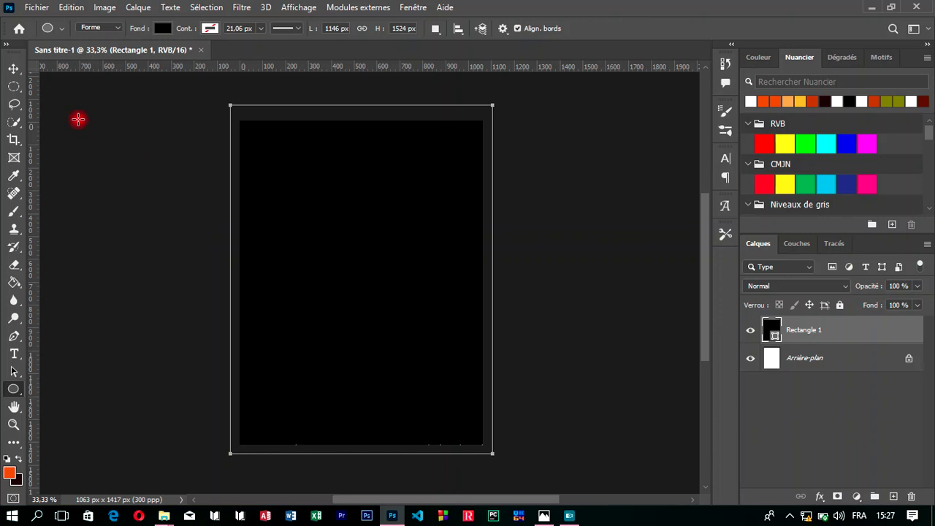
mouse_move(83, 111)
mouse_down()
mouse_move(513, 296)
mouse_move(711, 359)
mouse_move(687, 359)
mouse_move(702, 363)
mouse_move(693, 330)
mouse_move(697, 340)
mouse_up()
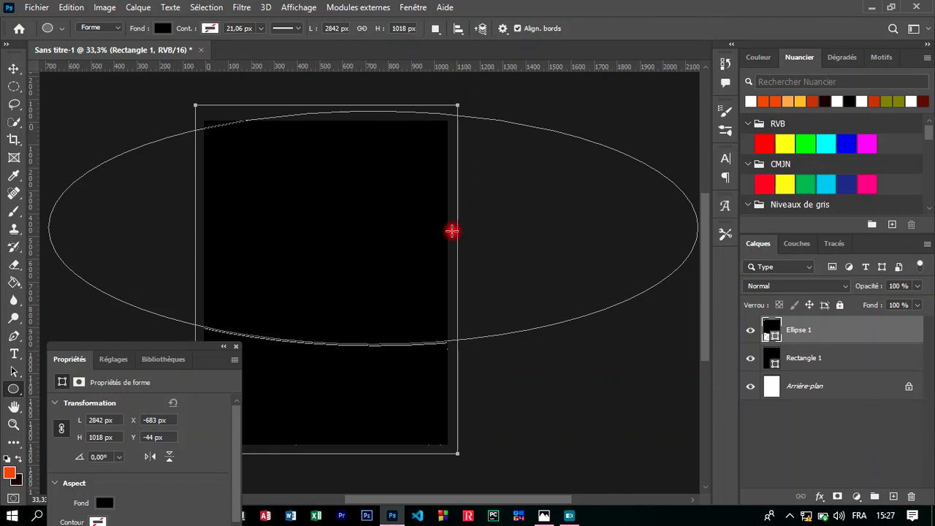
click(161, 29)
click(81, 101)
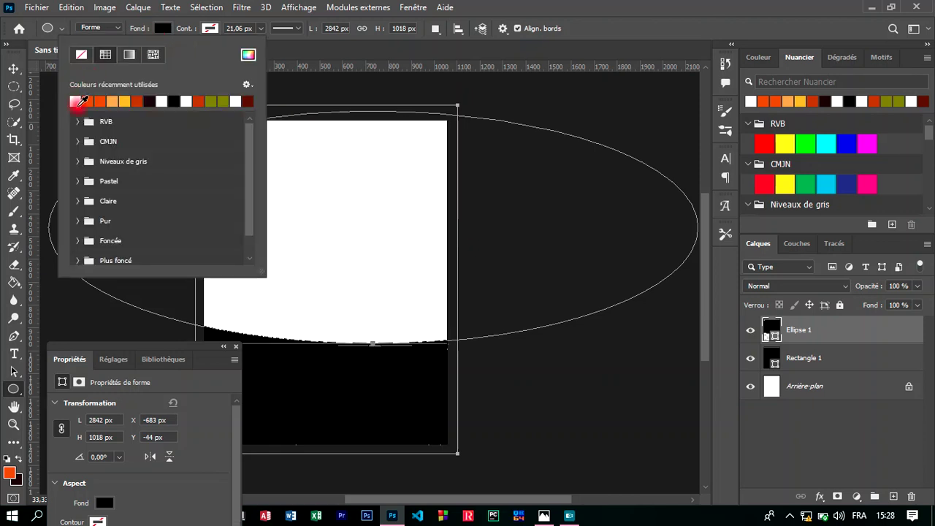
click(13, 69)
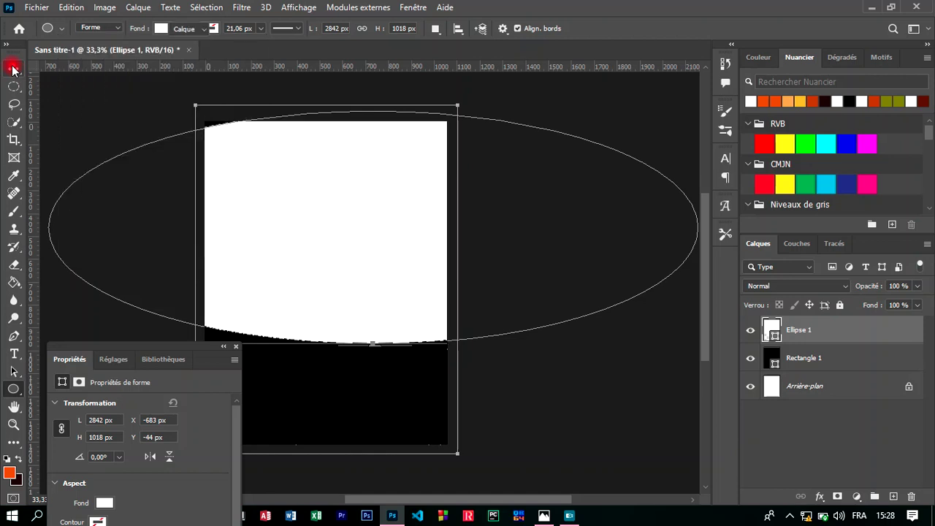
Step: Move the white ellipse higher so its curve arches over the page top
key(v)
mouse_move(353, 234)
mouse_down()
mouse_move(310, 116)
mouse_move(314, 152)
mouse_up()
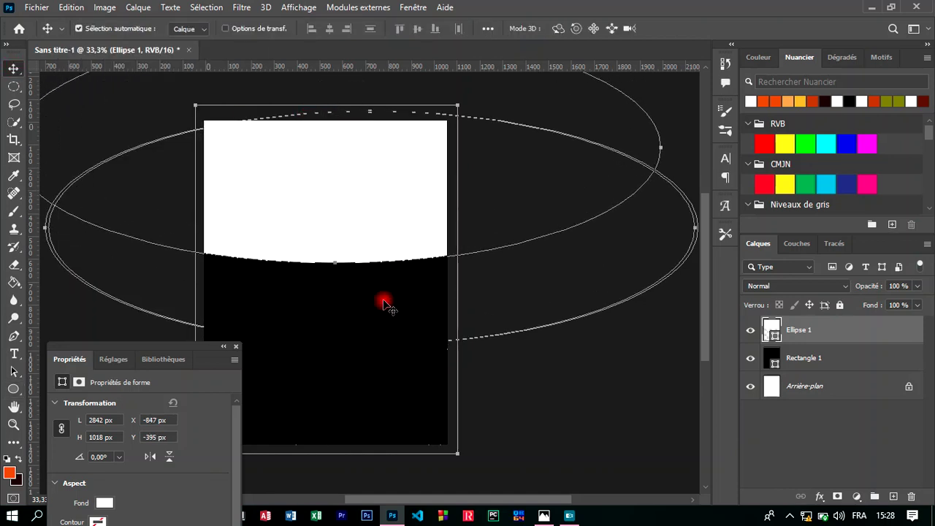
mouse_move(425, 503)
mouse_down()
mouse_move(402, 499)
mouse_move(411, 499)
mouse_up()
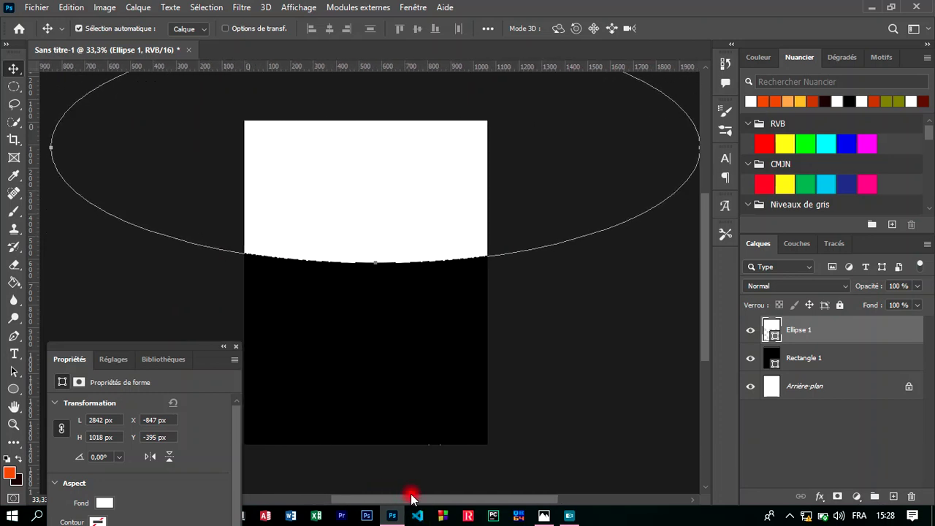
click(237, 346)
mouse_move(403, 499)
mouse_down()
mouse_move(382, 499)
mouse_move(403, 503)
mouse_up()
mouse_move(376, 253)
mouse_down()
mouse_move(372, 192)
mouse_move(373, 203)
mouse_up()
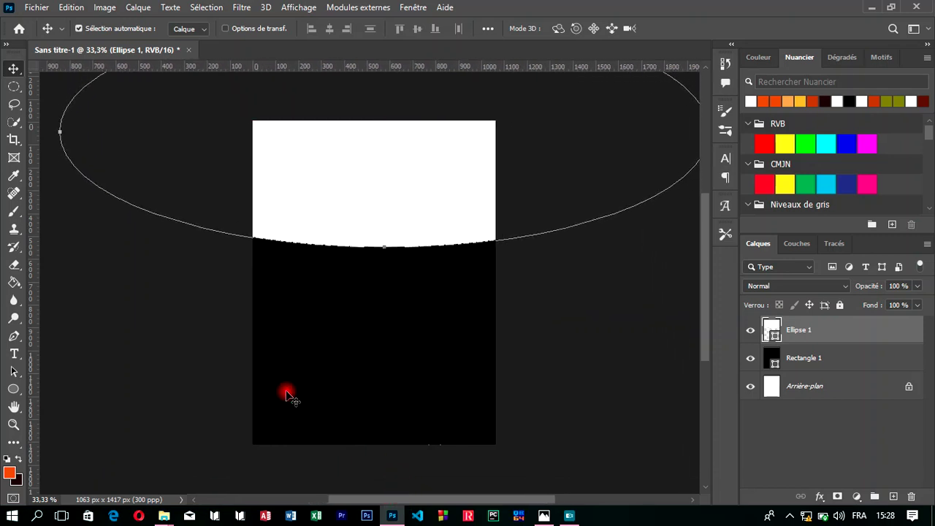
Step: Drag the burger image from the Téléchargements folder onto the canvas
click(167, 518)
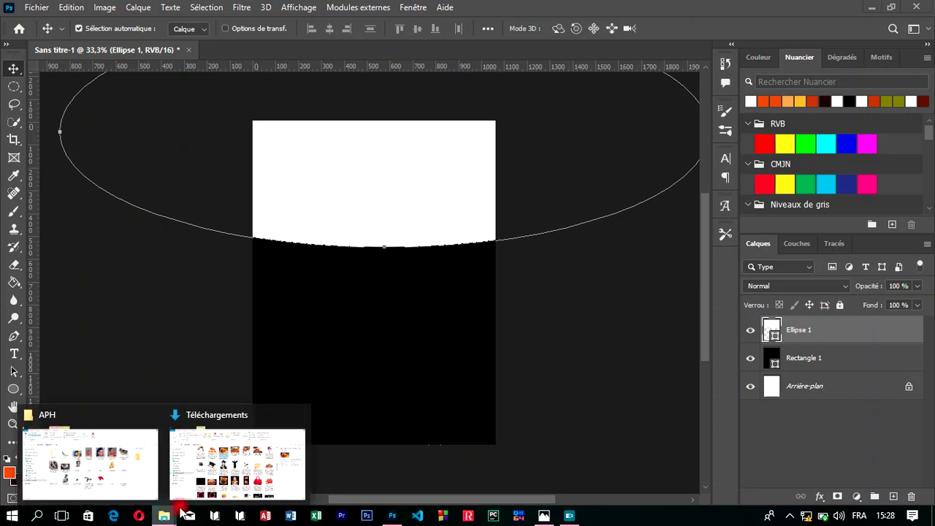
click(219, 475)
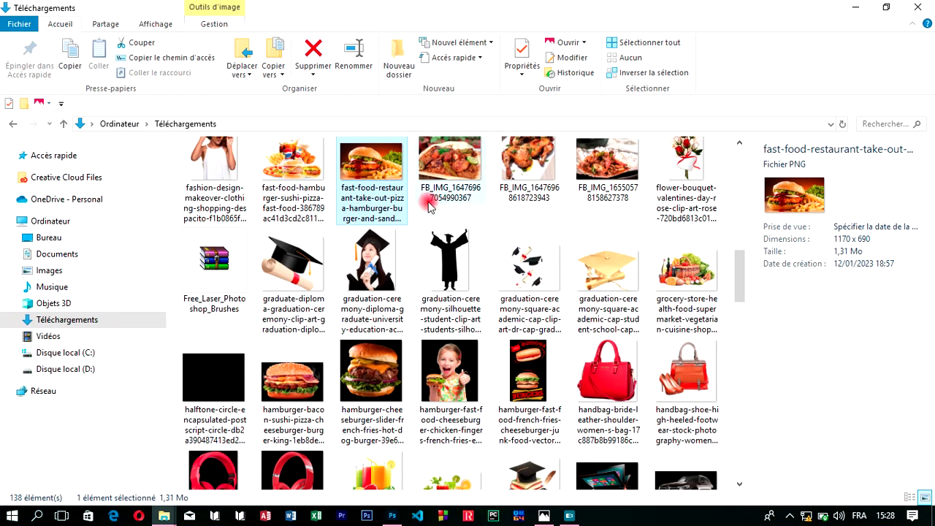
drag(363, 177, 400, 511)
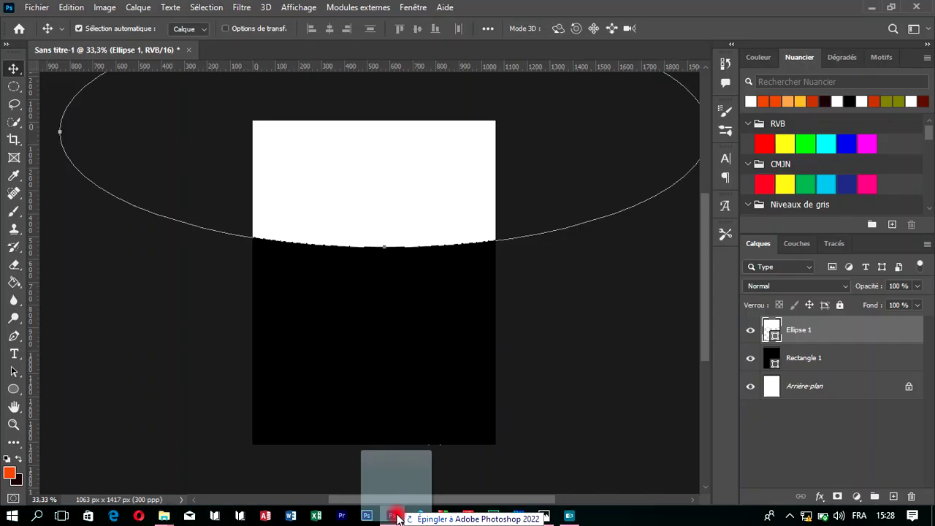
drag(400, 511, 379, 332)
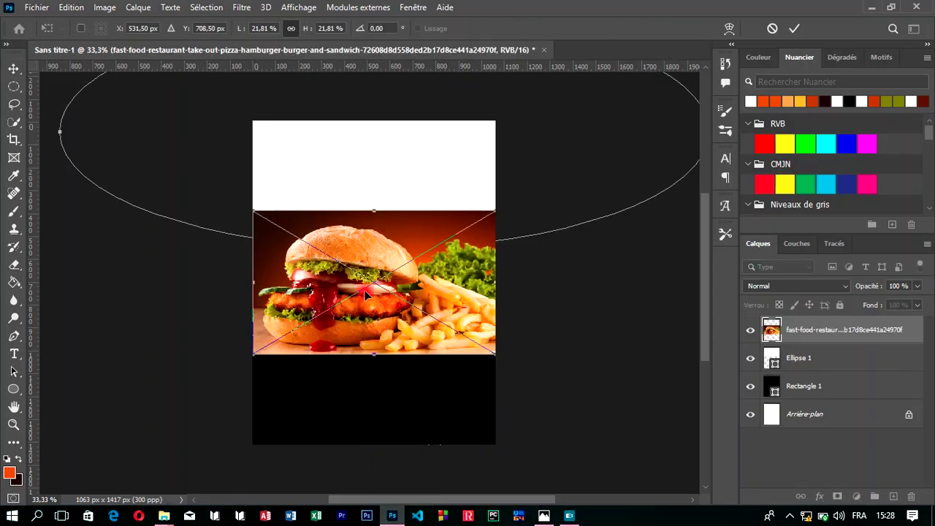
Step: Position the burger photo at the page top, scale it to 22.81%, and commit
mouse_move(377, 241)
mouse_down()
mouse_move(379, 152)
mouse_move(380, 165)
mouse_up()
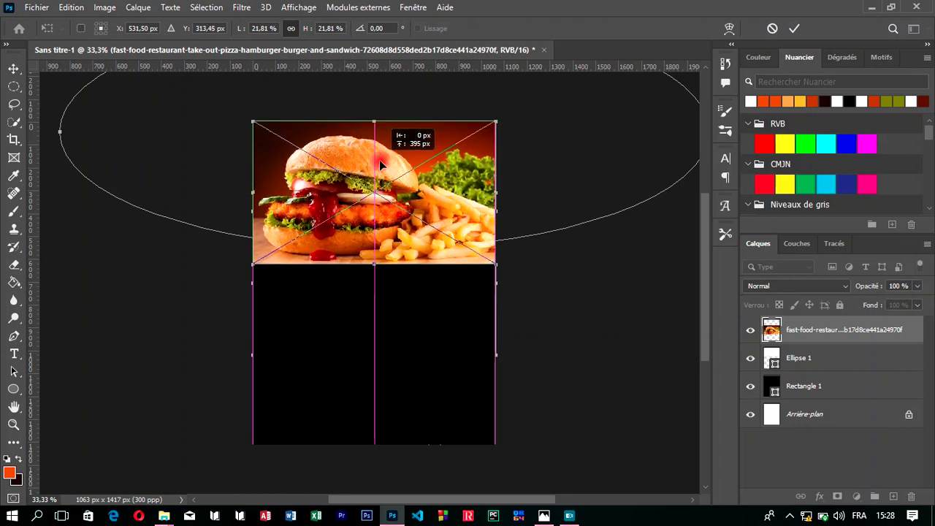
click(331, 27)
key(Up)
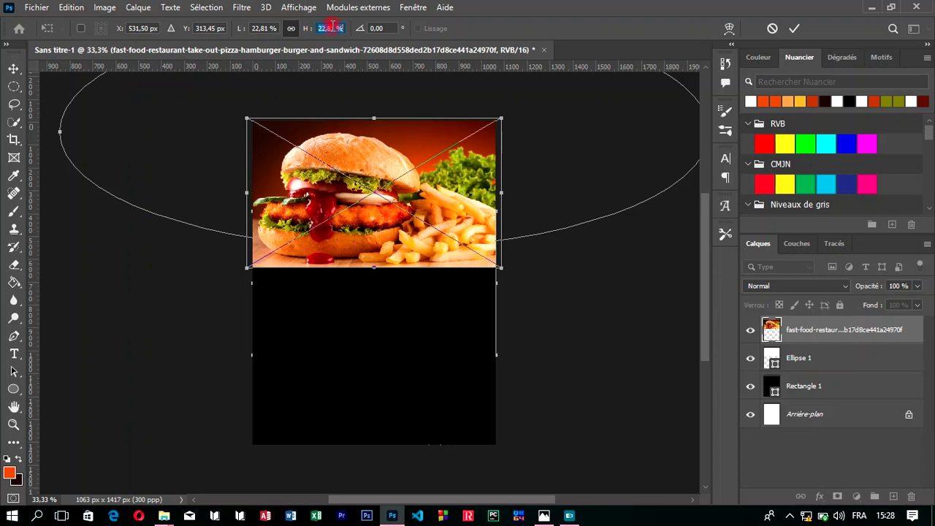
click(795, 29)
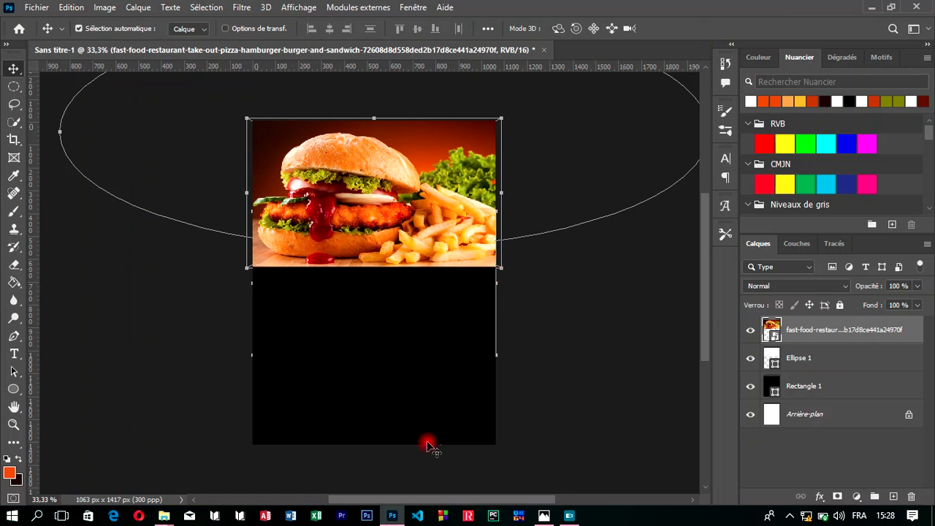
mouse_move(419, 500)
mouse_down()
mouse_move(413, 494)
mouse_move(422, 494)
mouse_up()
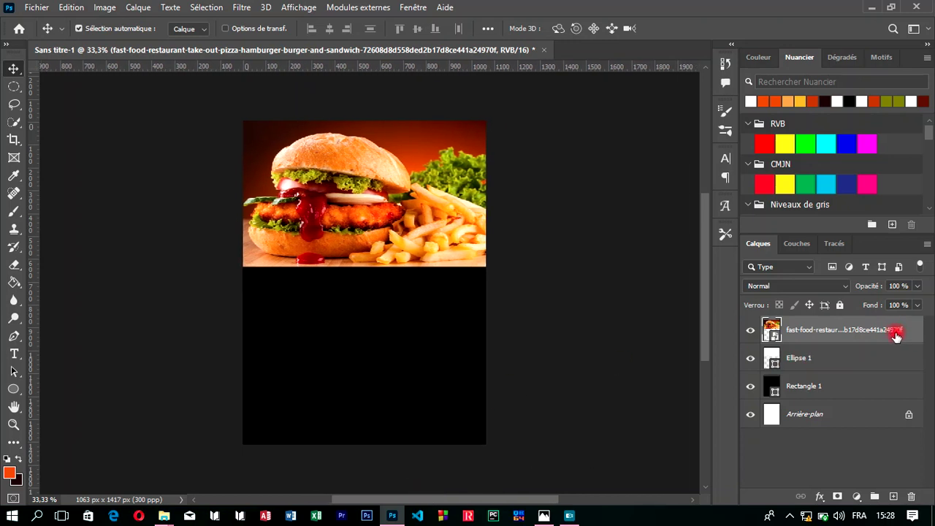
right_click(897, 337)
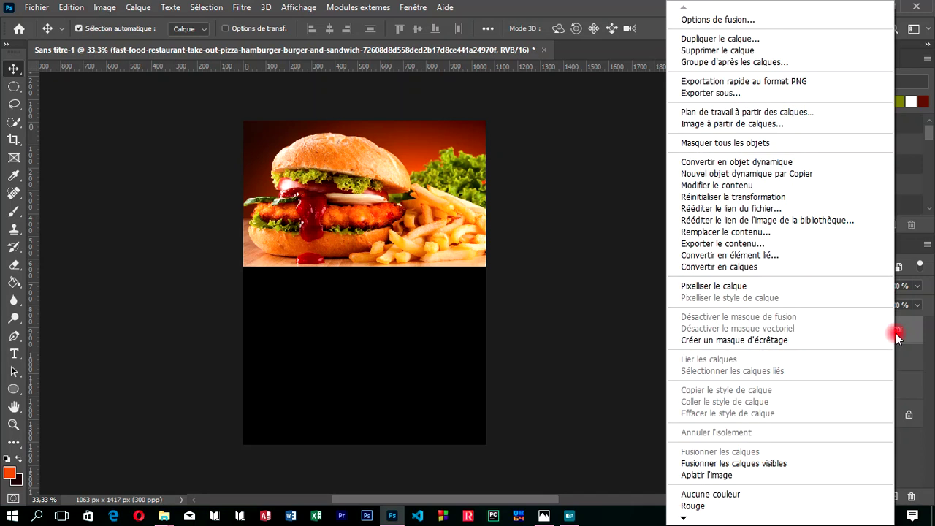
Step: Clip the burger photo to Ellipse 1 with Créer un masque d'écrêtage
click(769, 341)
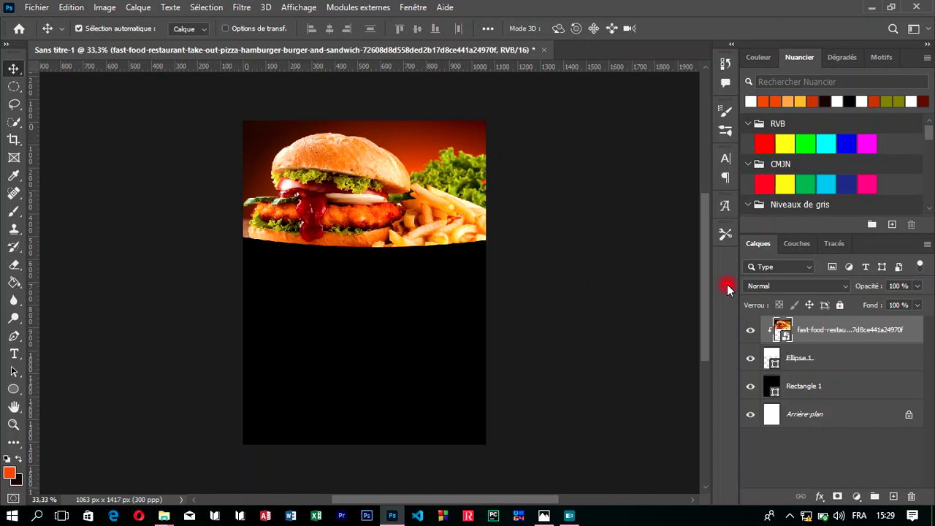
drag(707, 265, 703, 269)
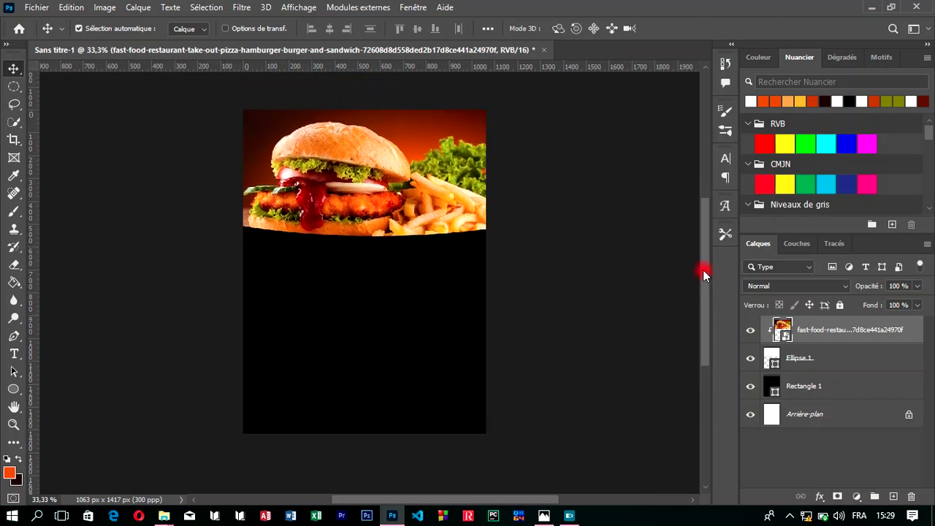
click(829, 358)
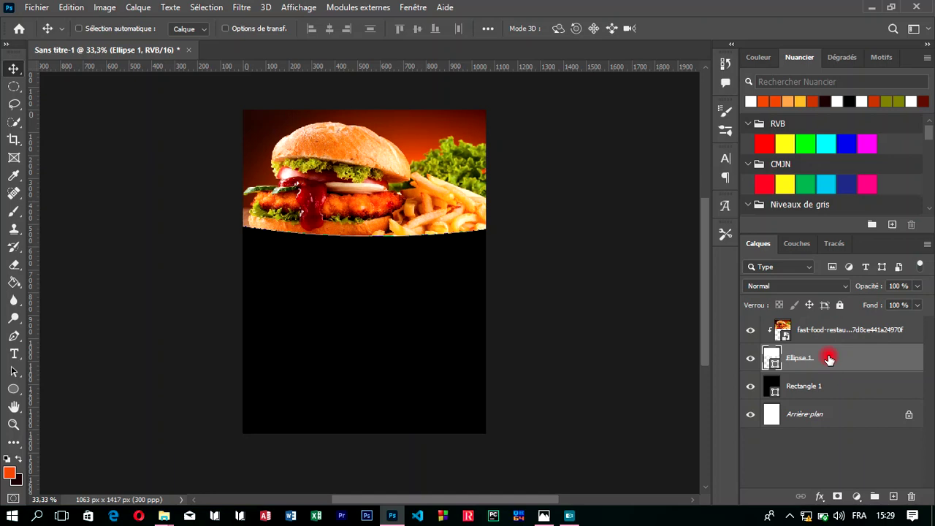
Step: Duplicate Ellipse 1 with Ctrl+J to make Ellipse 1 copie, then reselect Ellipse 1
key(ctrl+j)
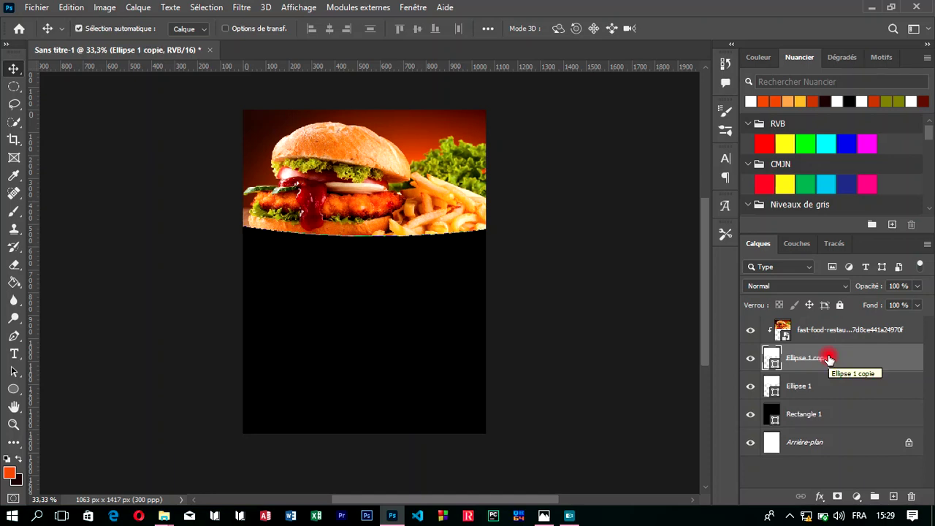
click(826, 386)
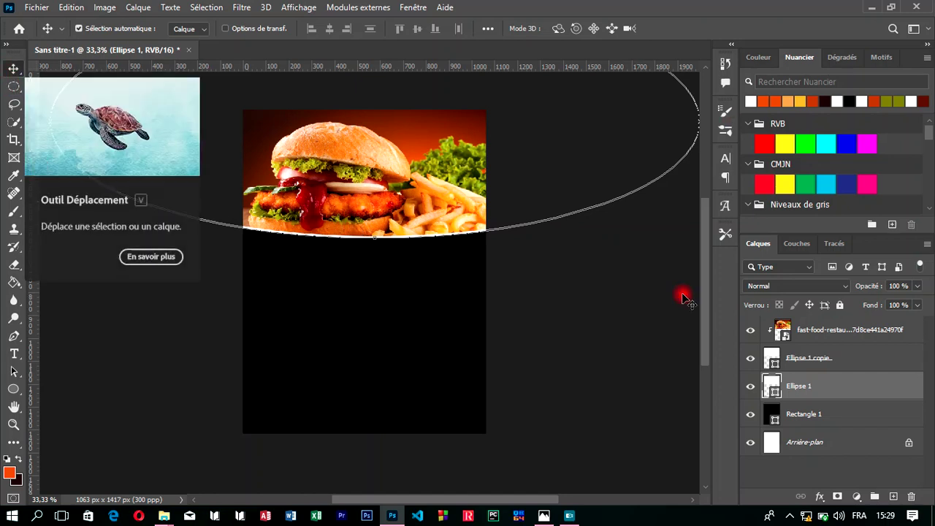
drag(701, 247, 697, 238)
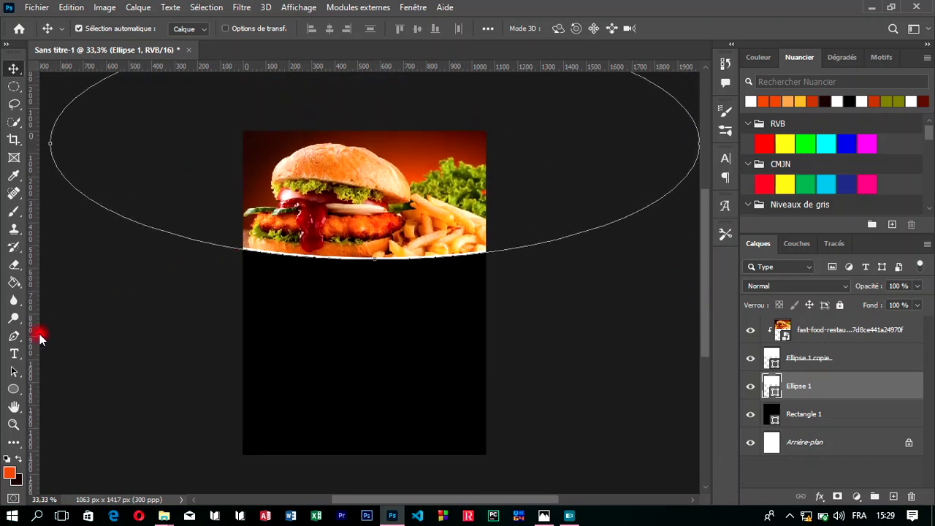
click(14, 390)
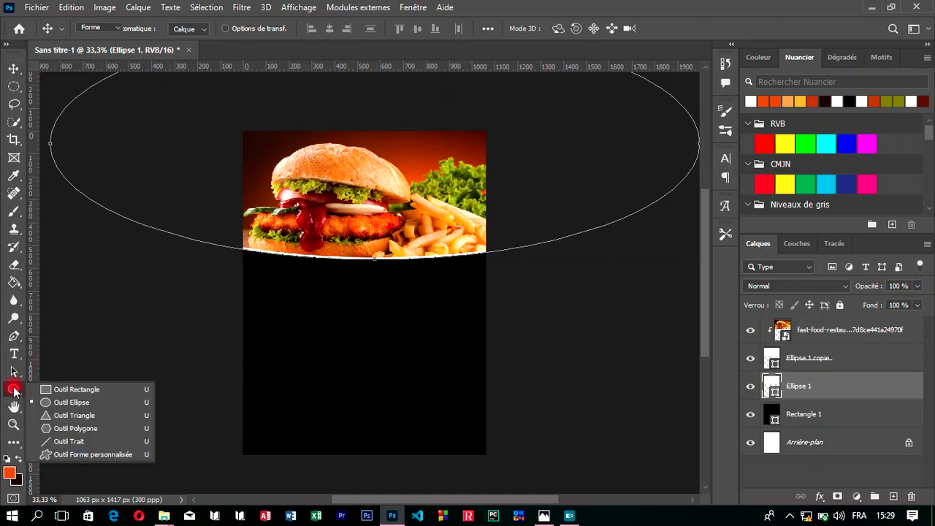
drag(14, 390, 79, 394)
click(79, 392)
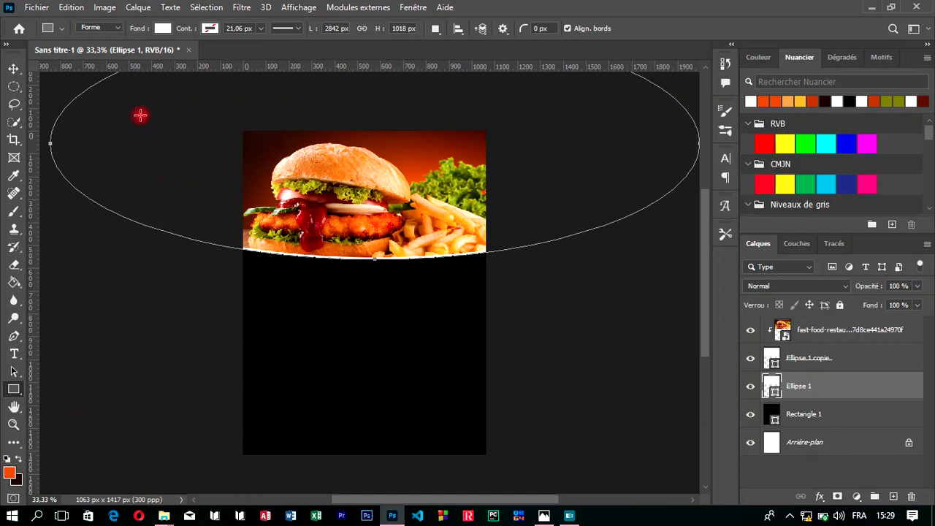
Step: Draw a large white rectangle and move it down about 202 px
mouse_move(141, 114)
mouse_down()
mouse_move(446, 376)
mouse_move(645, 378)
mouse_up()
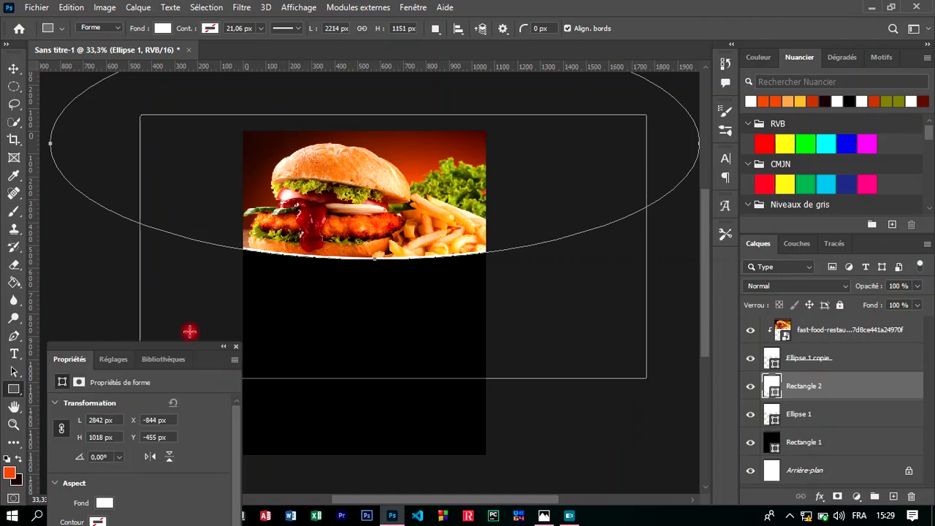
click(237, 348)
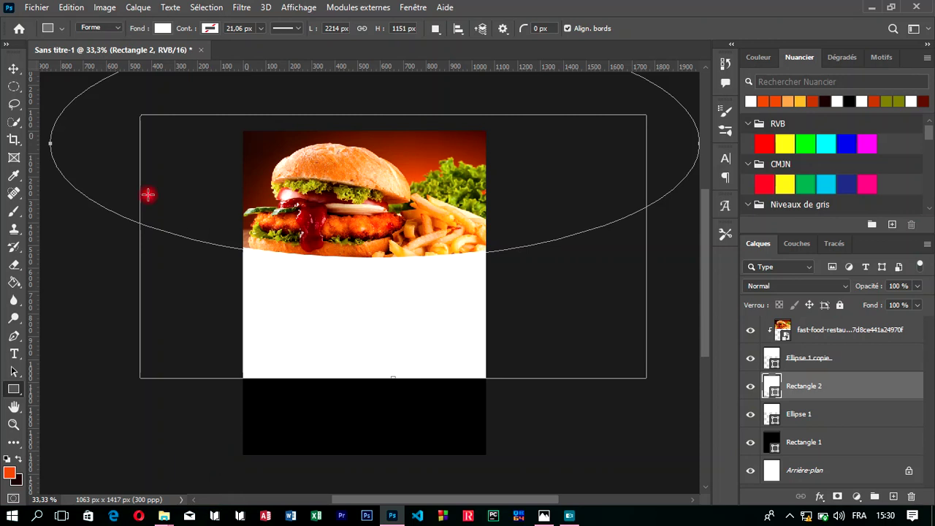
click(9, 69)
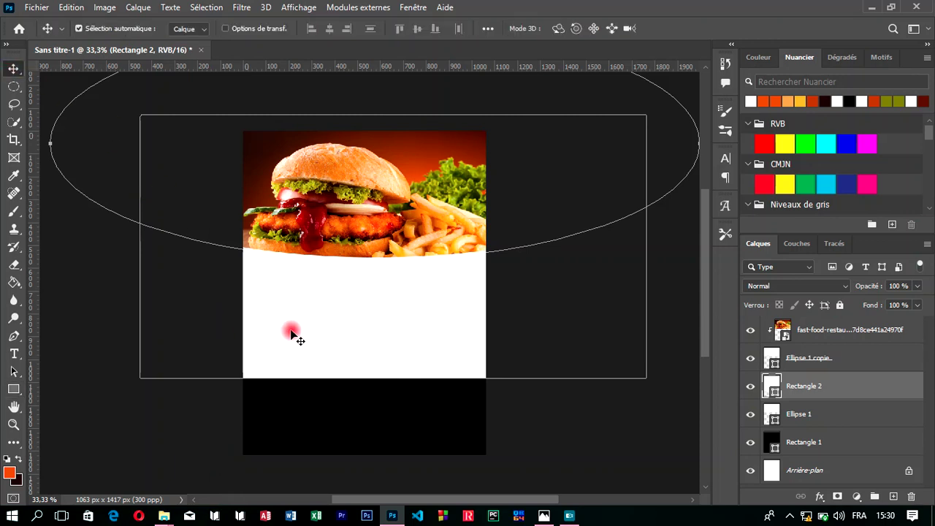
drag(294, 329, 294, 375)
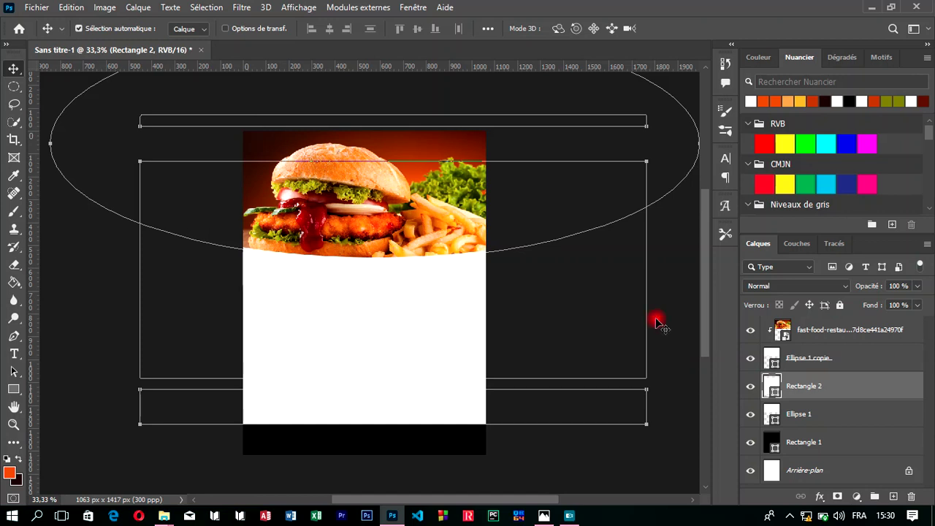
drag(702, 277, 707, 294)
Step: Rasterize the Rectangle 2 layer with Pixelliser le calque
click(856, 383)
right_click(856, 383)
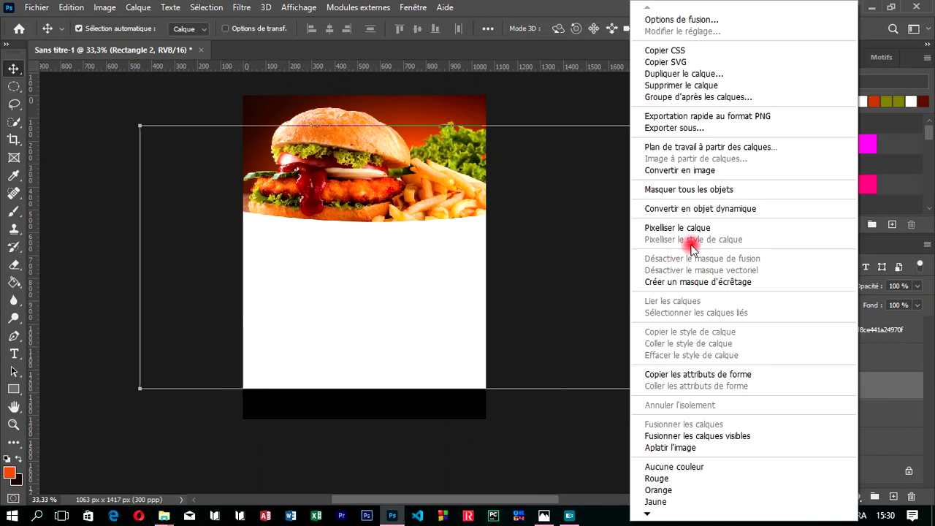
click(678, 229)
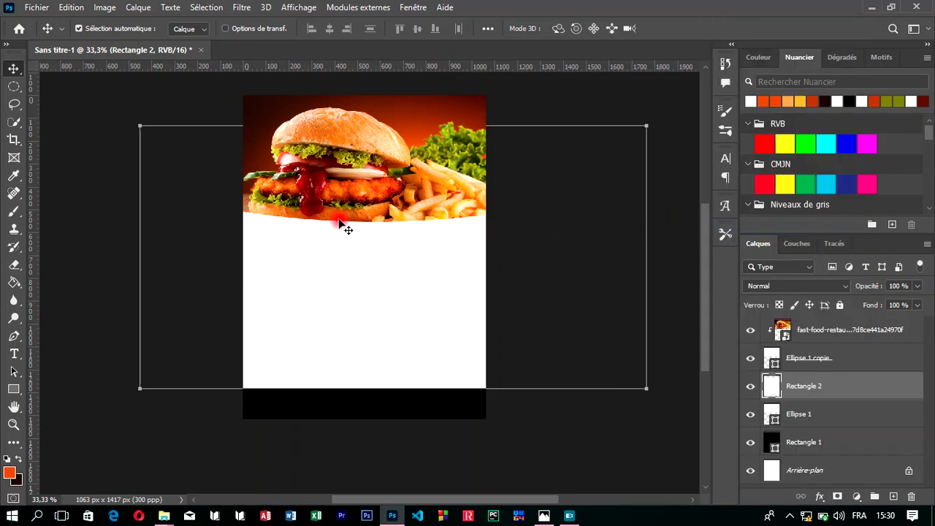
drag(397, 499, 402, 500)
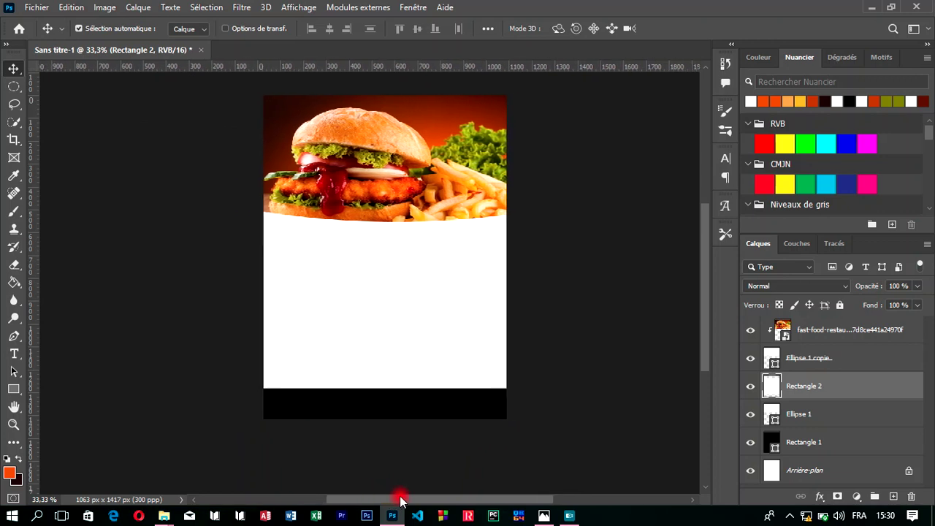
click(15, 337)
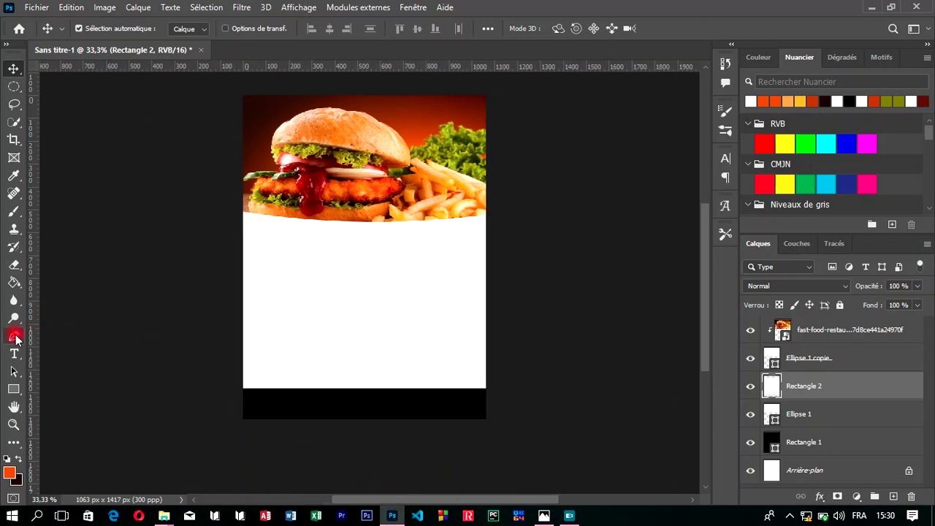
Step: Draw a curved V-shaped pen path dipping through the white area and rising right
click(15, 337)
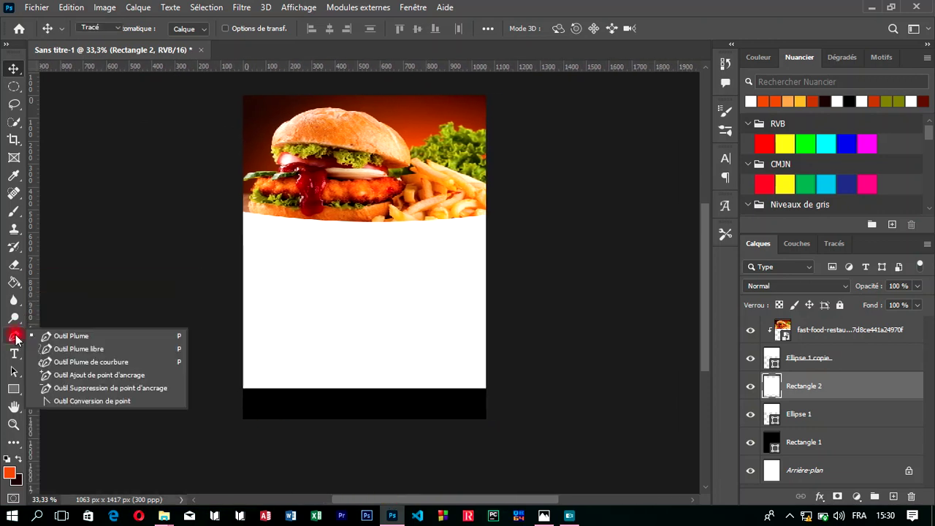
click(189, 214)
click(190, 214)
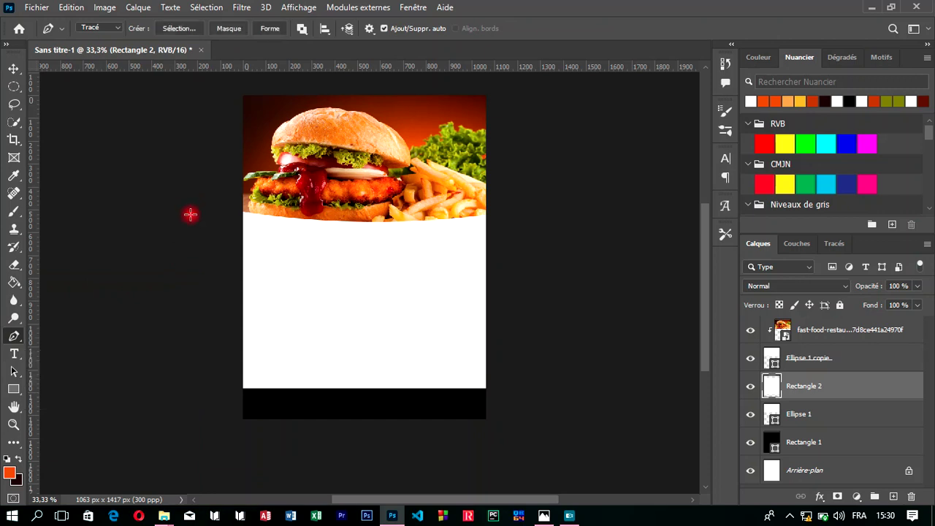
drag(344, 313, 406, 392)
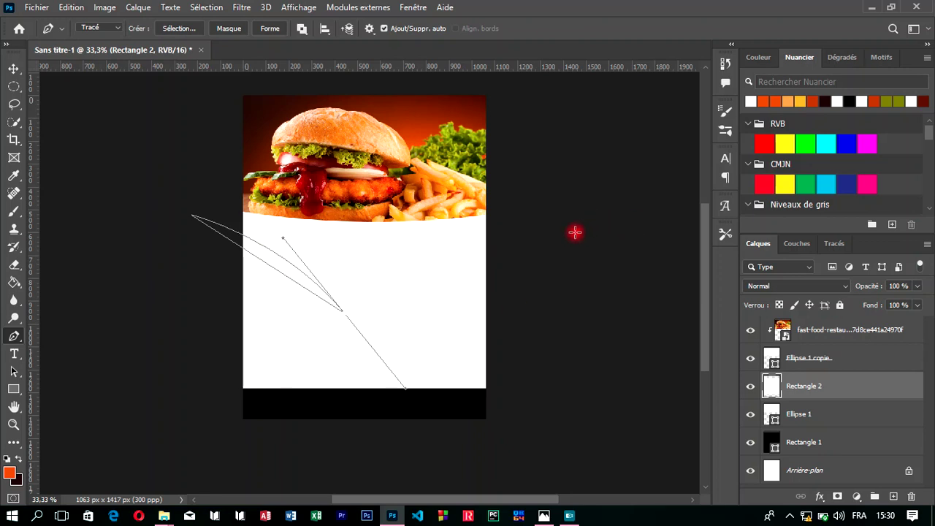
mouse_move(584, 228)
mouse_down()
mouse_move(656, 130)
mouse_move(676, 184)
mouse_up()
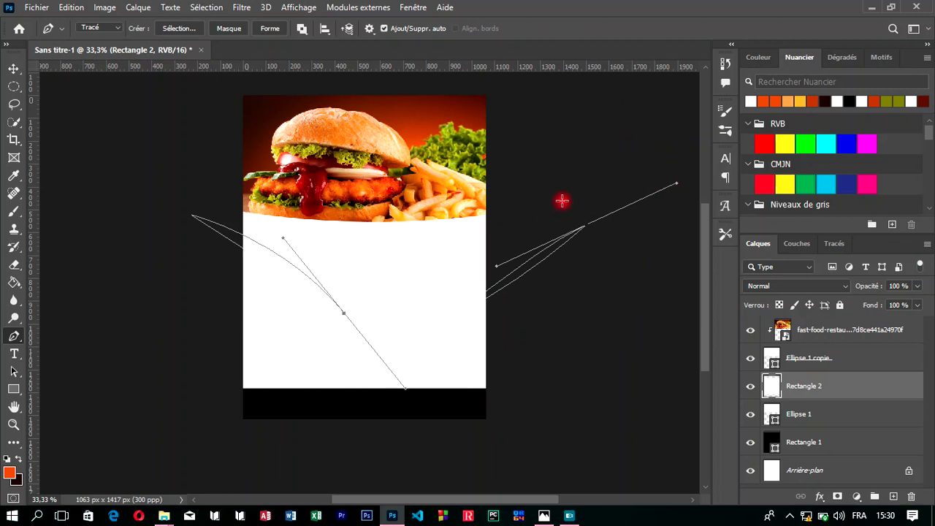
mouse_move(557, 193)
mouse_down()
mouse_move(670, 139)
mouse_move(648, 134)
mouse_move(664, 149)
mouse_move(660, 137)
mouse_move(672, 142)
mouse_up()
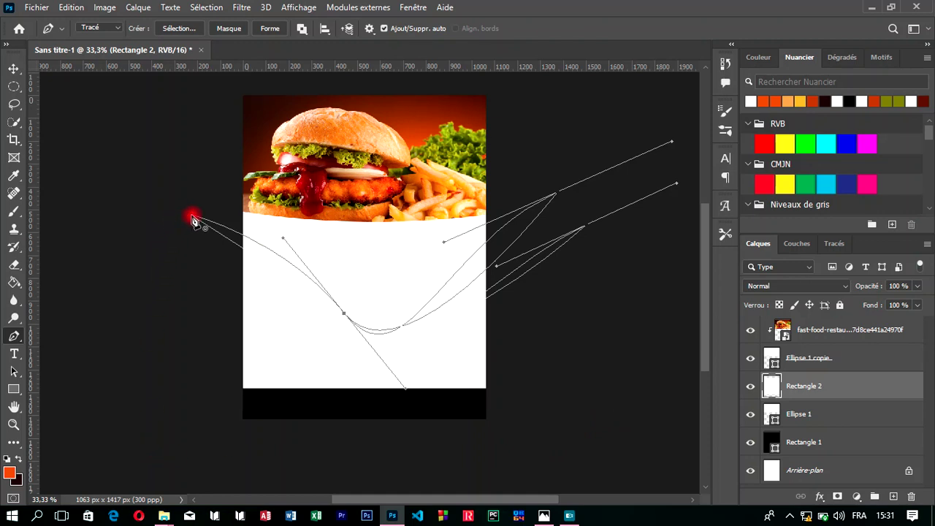
Step: Load the curved path as a selection and delete that white area from Rectangle 2
click(835, 244)
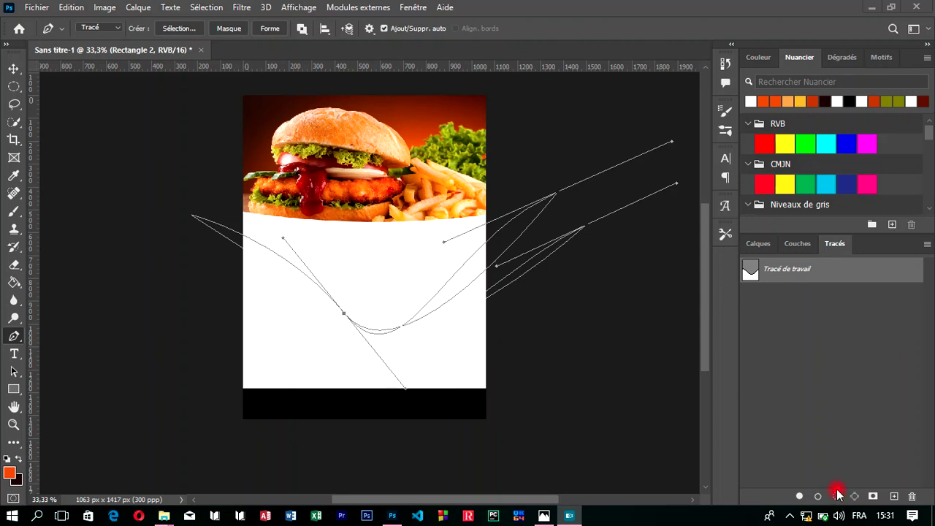
click(837, 497)
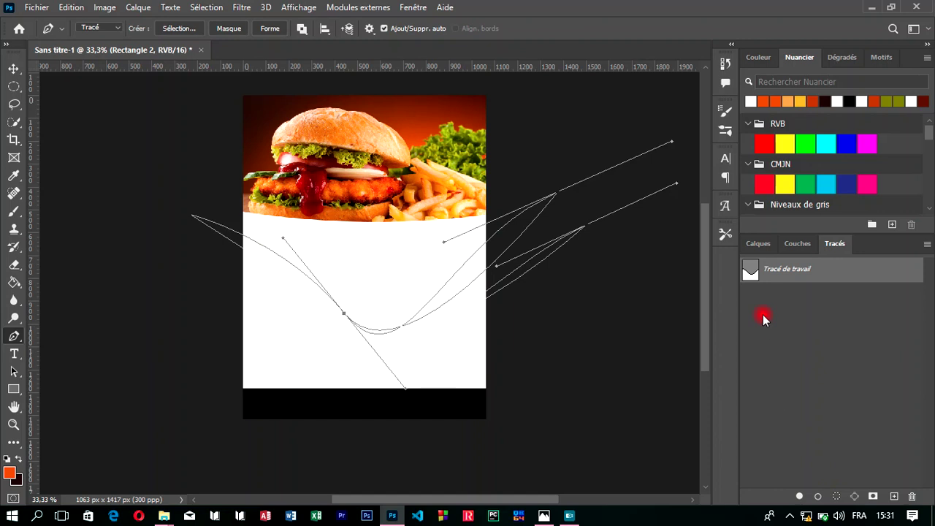
click(838, 498)
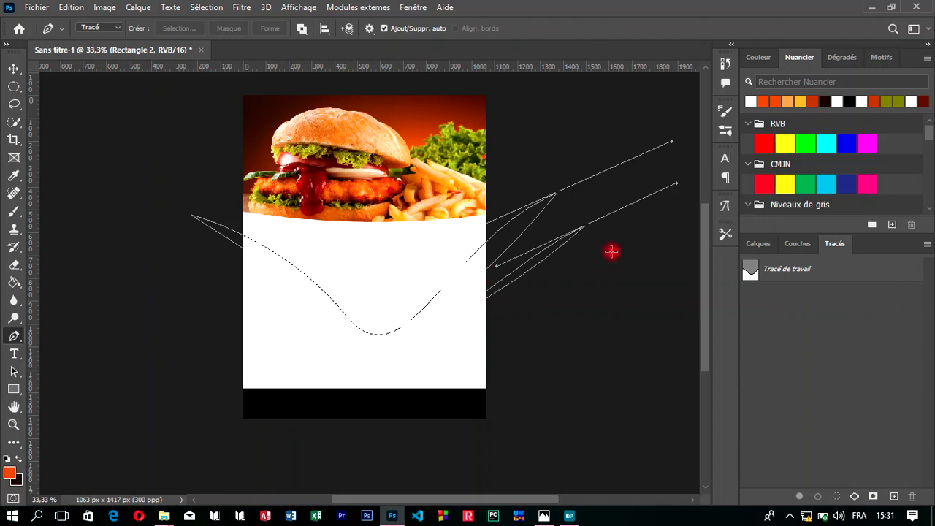
click(757, 244)
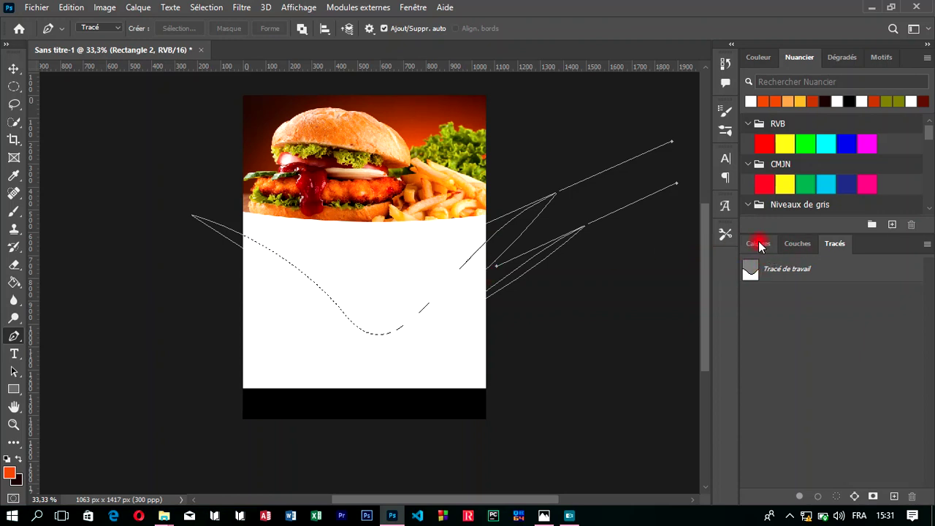
click(758, 244)
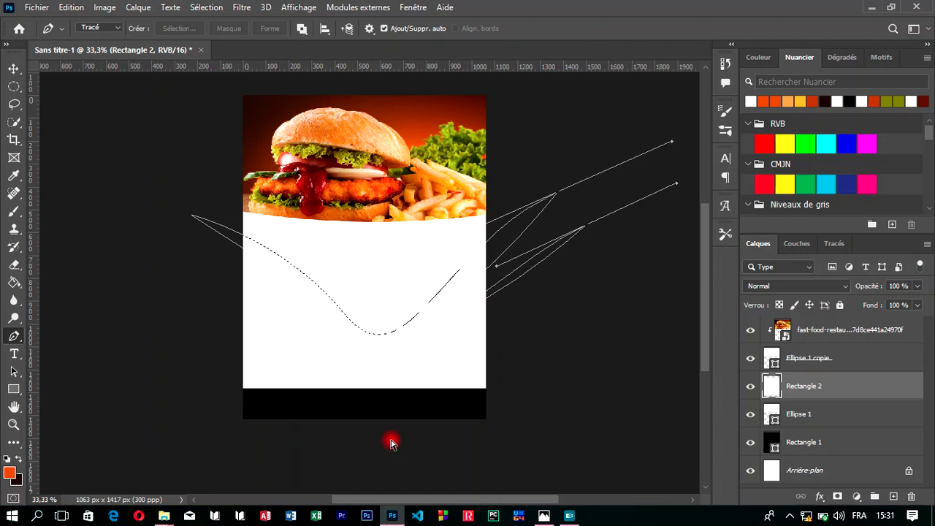
key(Delete)
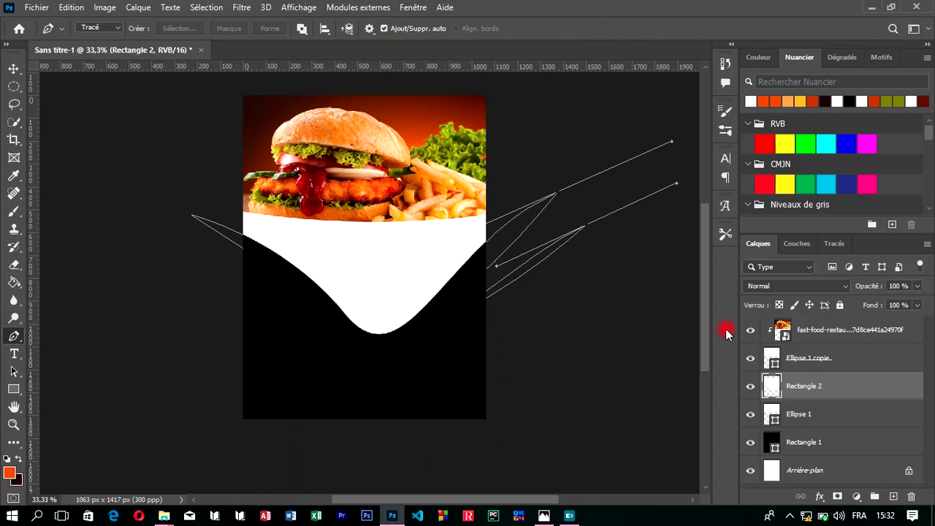
Step: Duplicate the cut white swoop with Ctrl+J to make Rectangle 2 copie
mouse_move(706, 335)
mouse_down()
mouse_move(705, 302)
mouse_move(709, 332)
mouse_up()
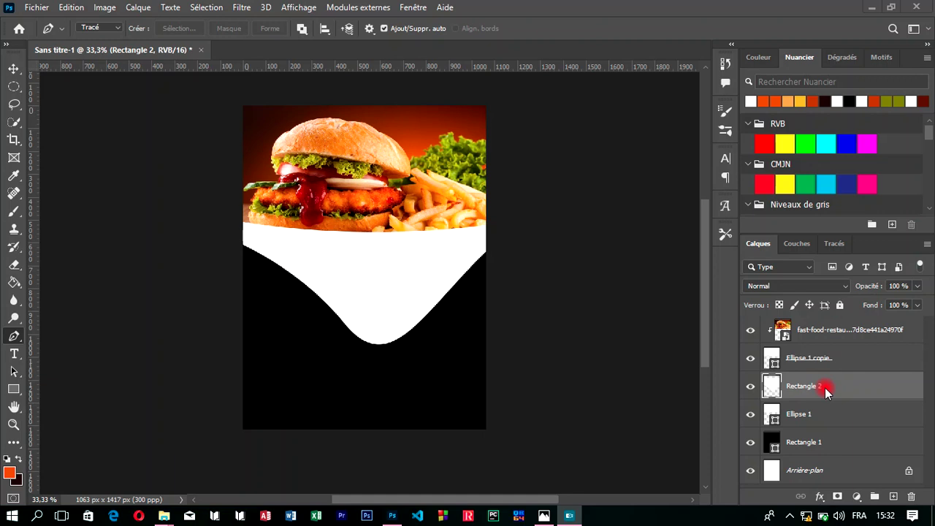
click(839, 391)
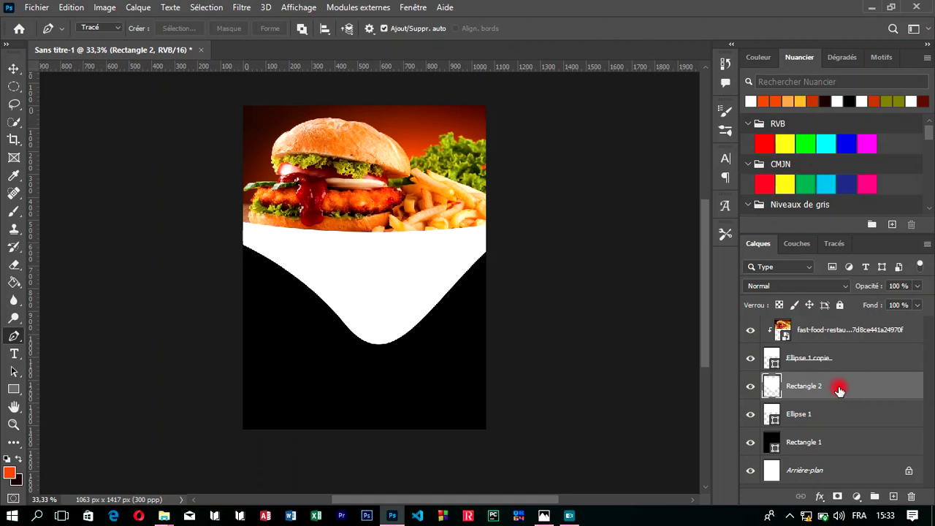
key(ctrl+j)
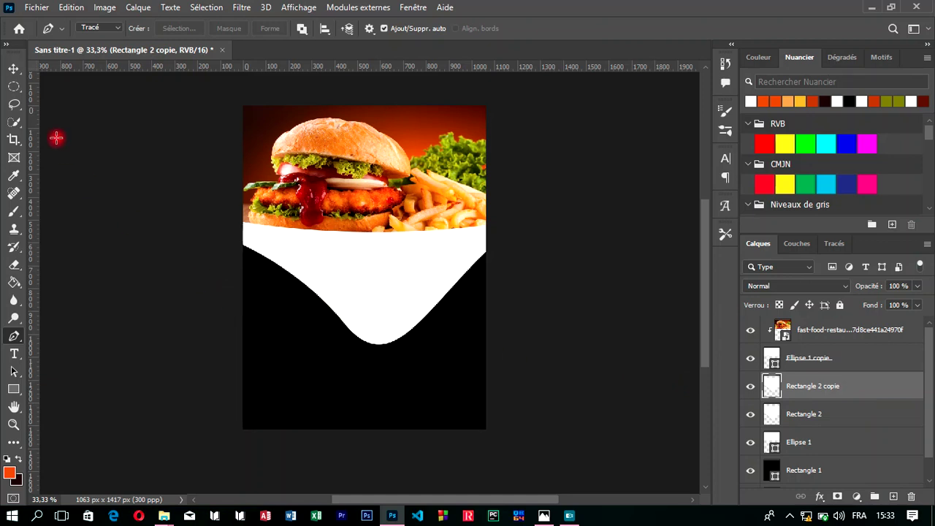
Step: Nudge the duplicate curved shape slightly down with the Move tool
click(13, 69)
click(238, 225)
key(Down)
key(Down)
key(Down)
key(Down)
key(Down)
key(Down)
key(Down)
key(Down)
key(Down)
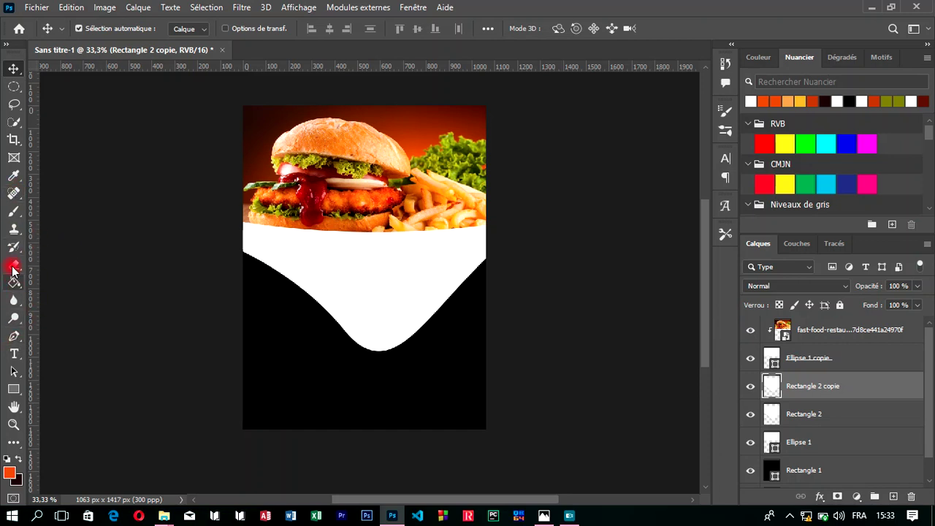
Step: Fill the duplicate curved shape with orange cf5a02 using the Paint Bucket
click(9, 471)
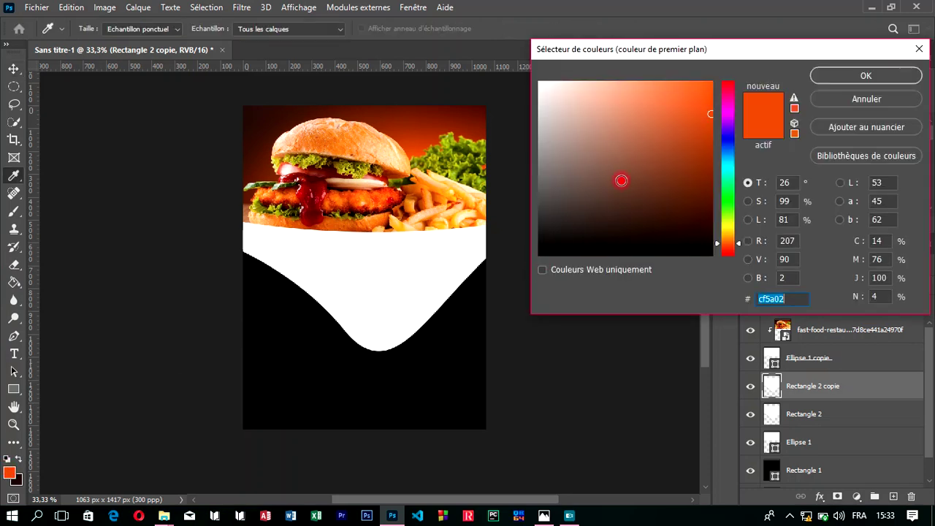
click(865, 76)
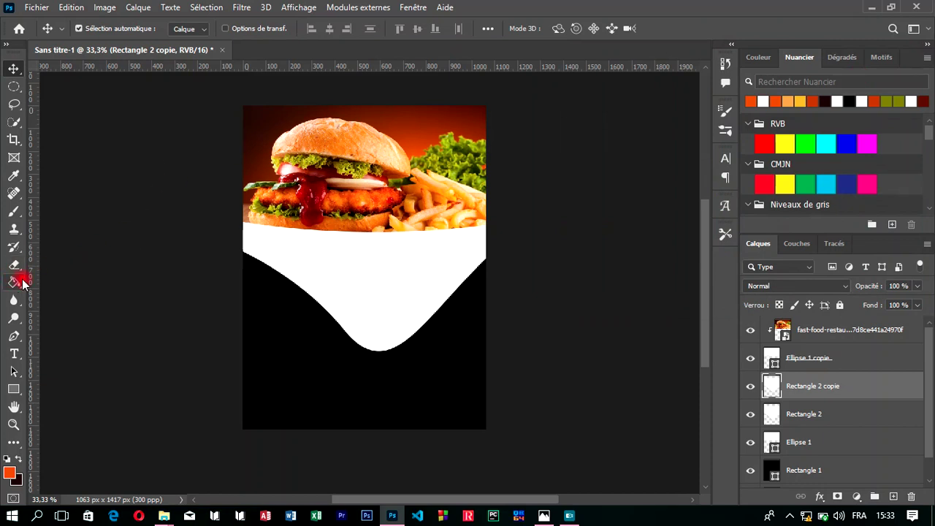
click(15, 282)
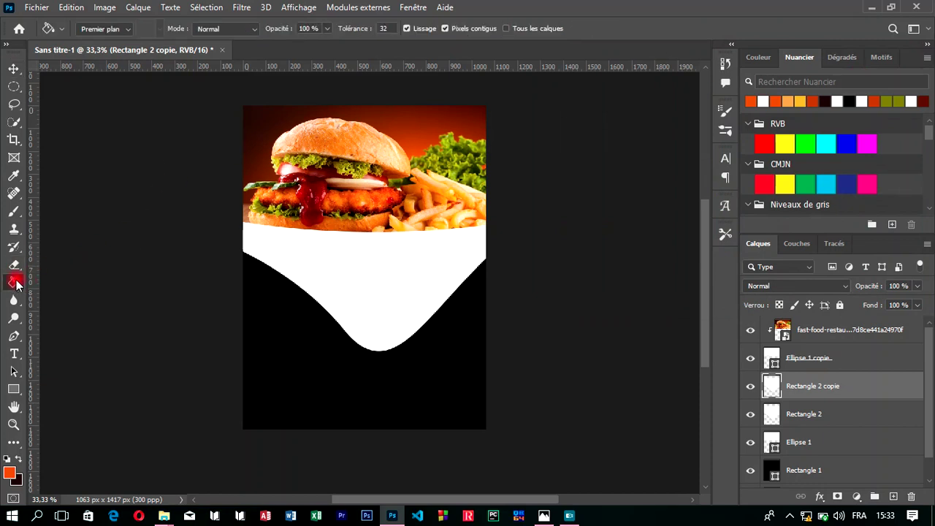
click(377, 348)
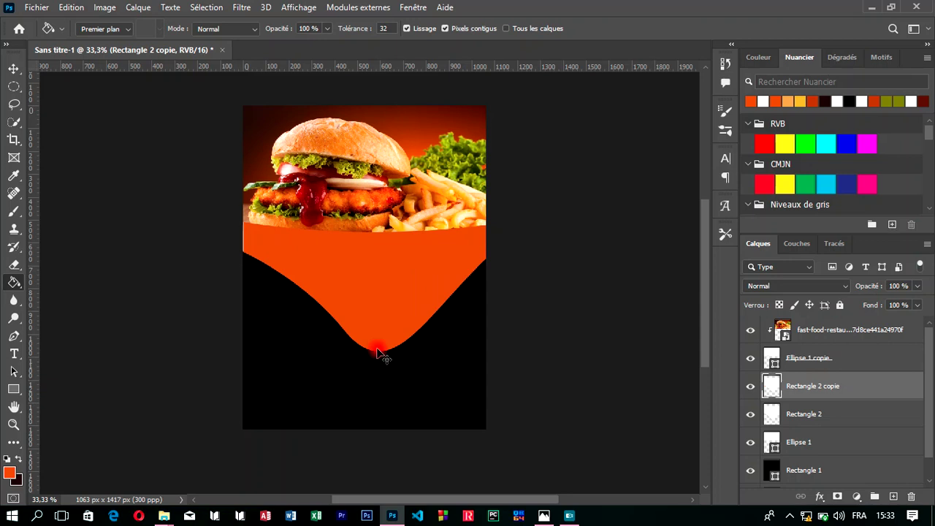
key(ctrl+z)
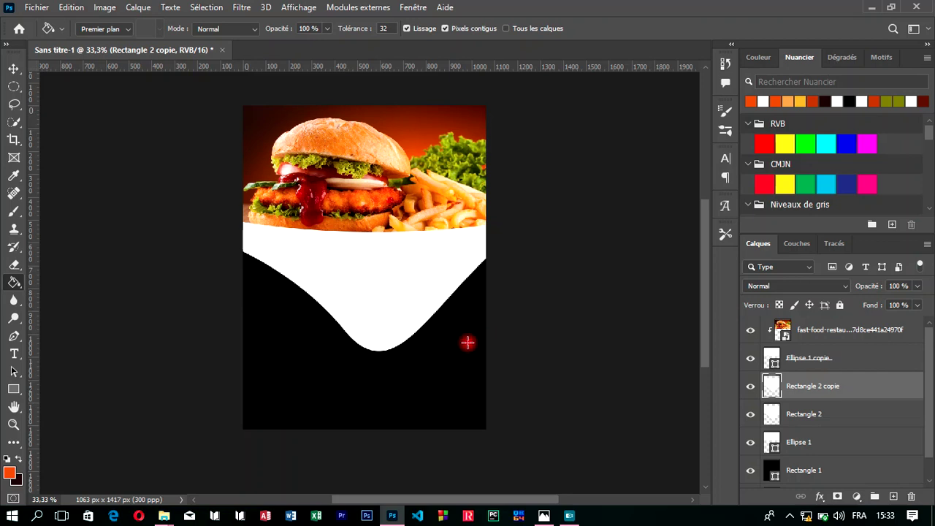
click(375, 334)
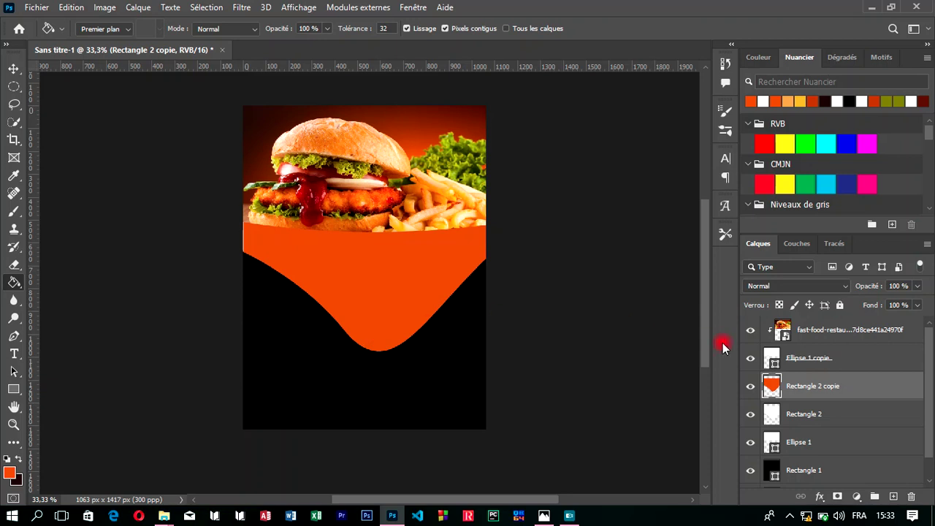
Step: Move Rectangle 2 above Rectangle 2 copie in the layer stack
drag(404, 501, 432, 501)
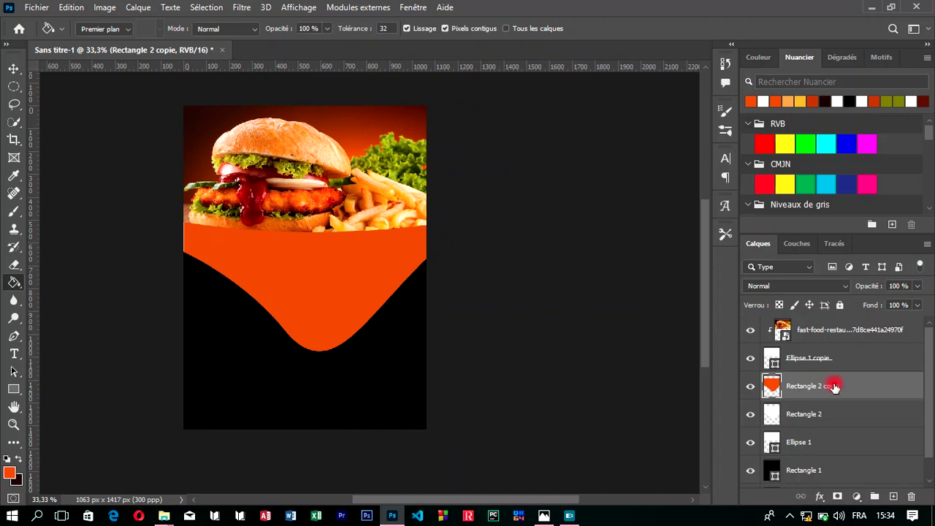
click(833, 415)
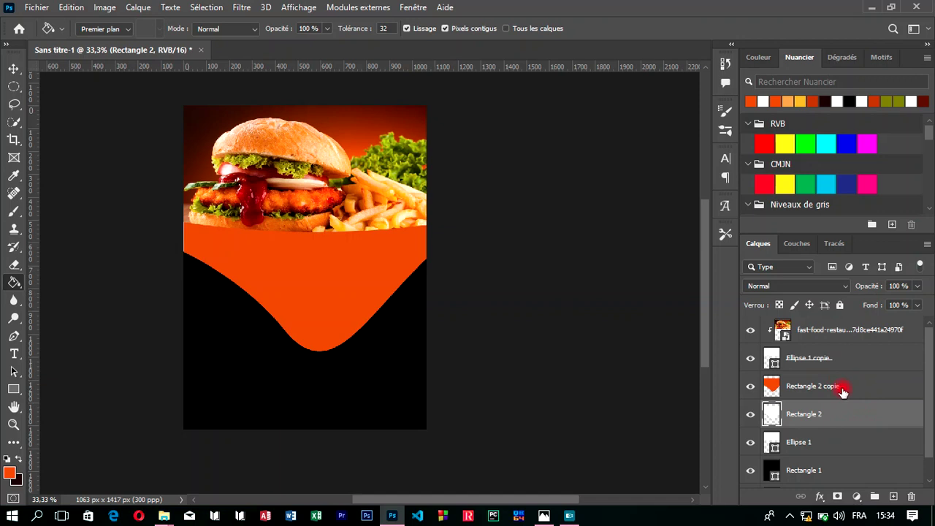
drag(847, 415, 838, 379)
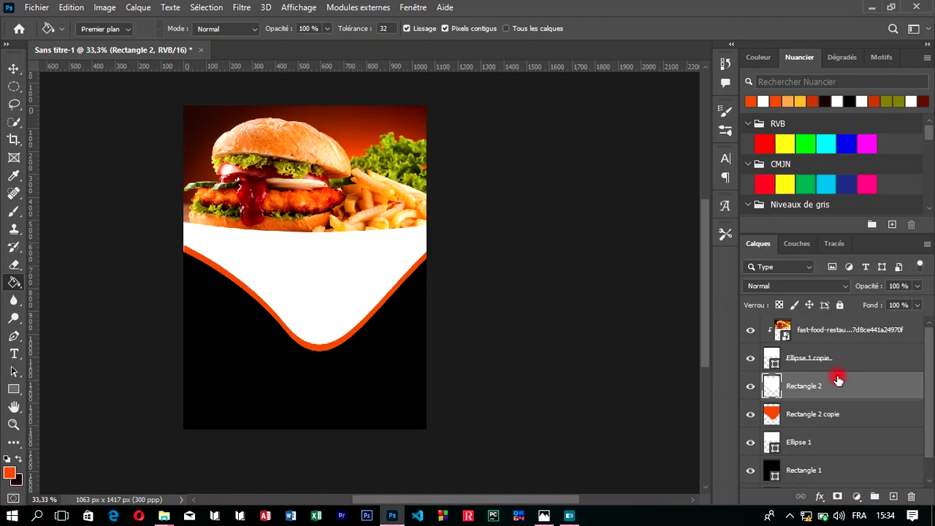
Step: Nudge the orange copy up two steps so only a thin border shows
click(831, 414)
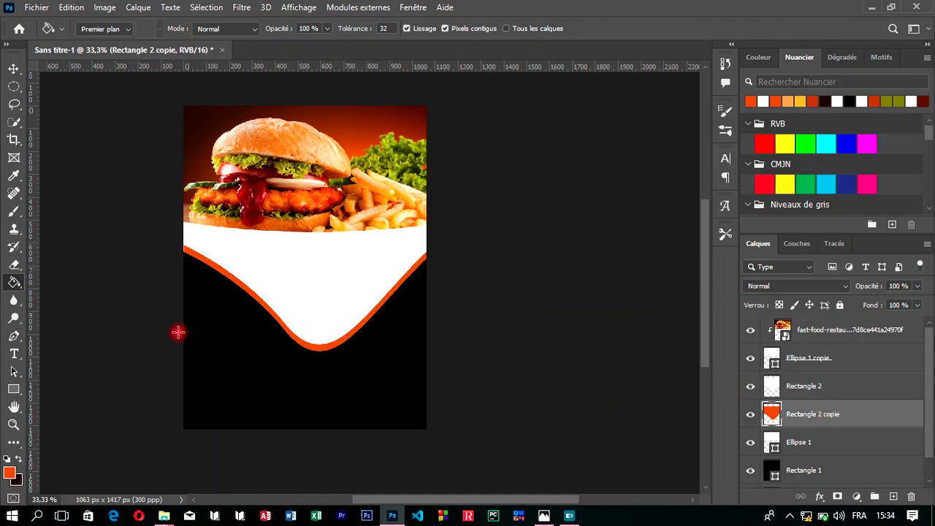
click(12, 68)
click(221, 284)
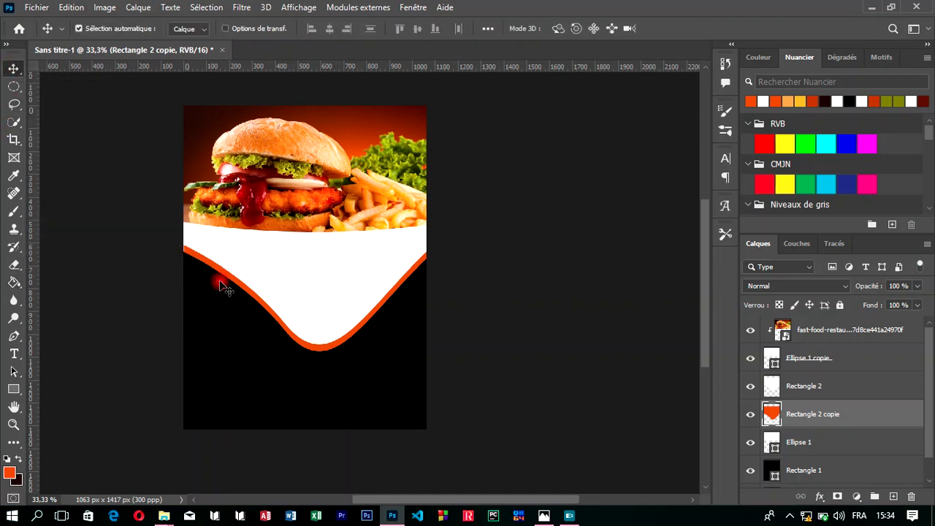
key(Up)
key(Up)
key(Up)
key(Up)
key(Up)
key(Up)
key(Up)
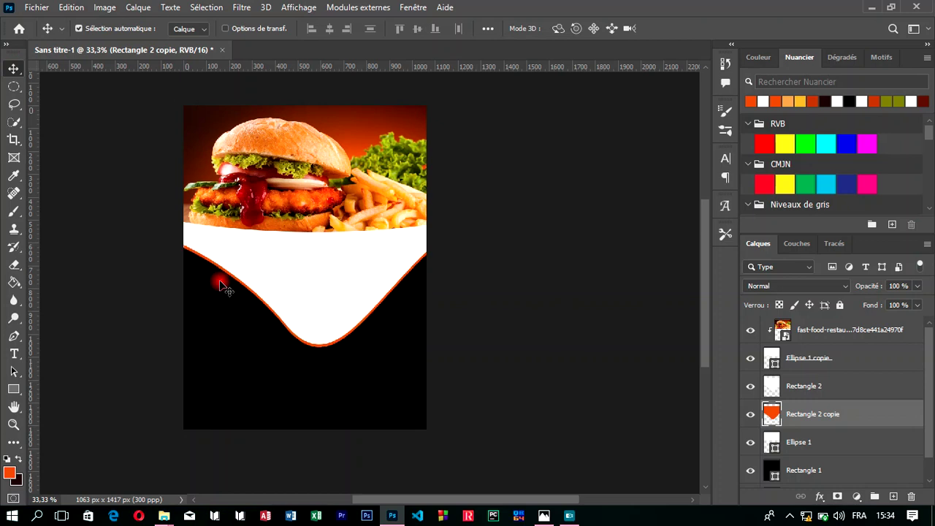
key(Up)
key(Up)
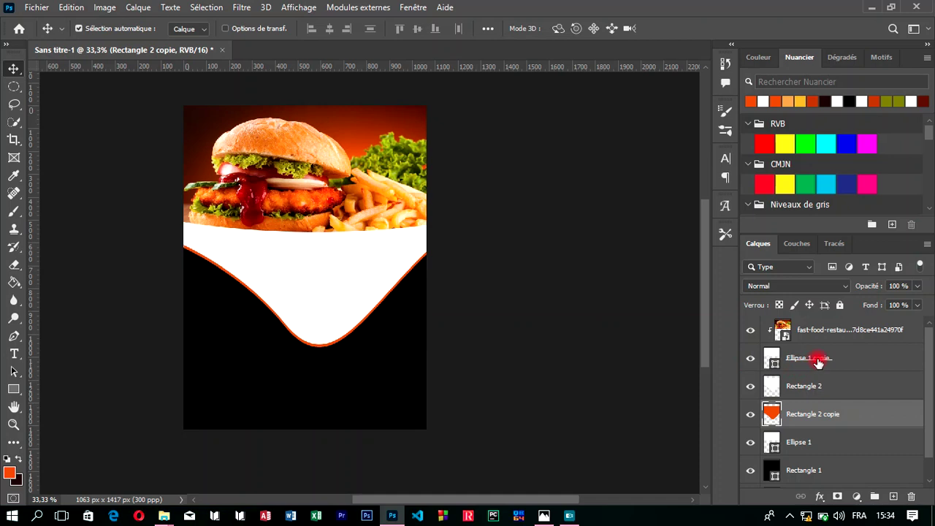
Step: Move Ellipse 1 up to sit directly below Ellipse 1 copie
click(841, 356)
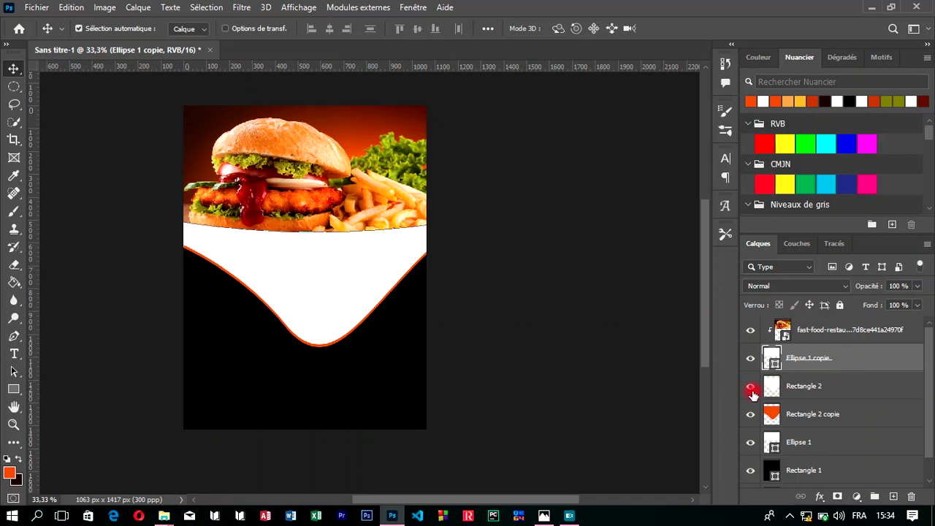
drag(817, 444, 828, 386)
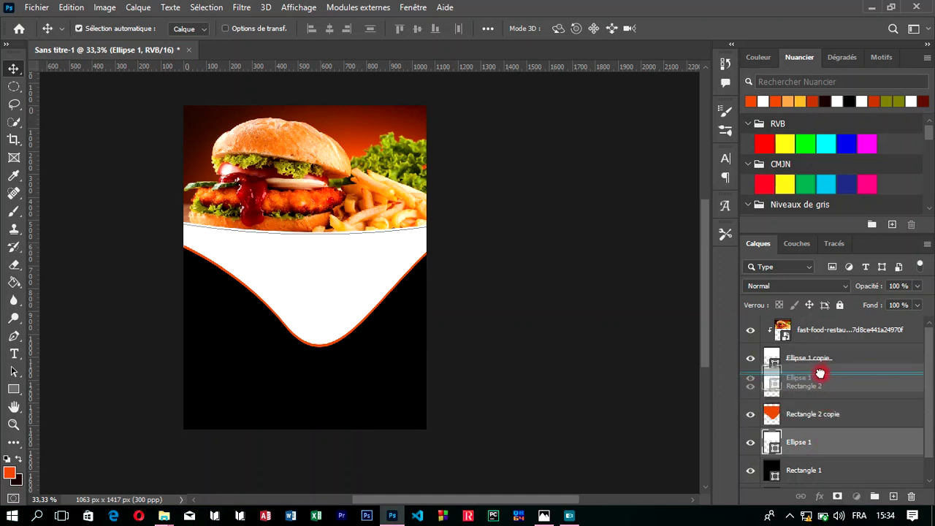
drag(827, 387, 822, 377)
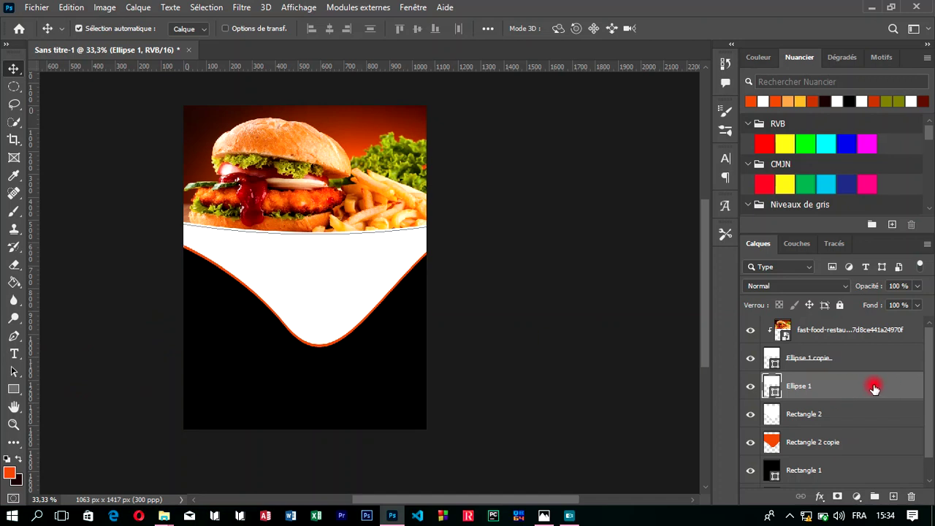
Step: Rasterize Ellipse 1 and fill it with orange
click(8, 474)
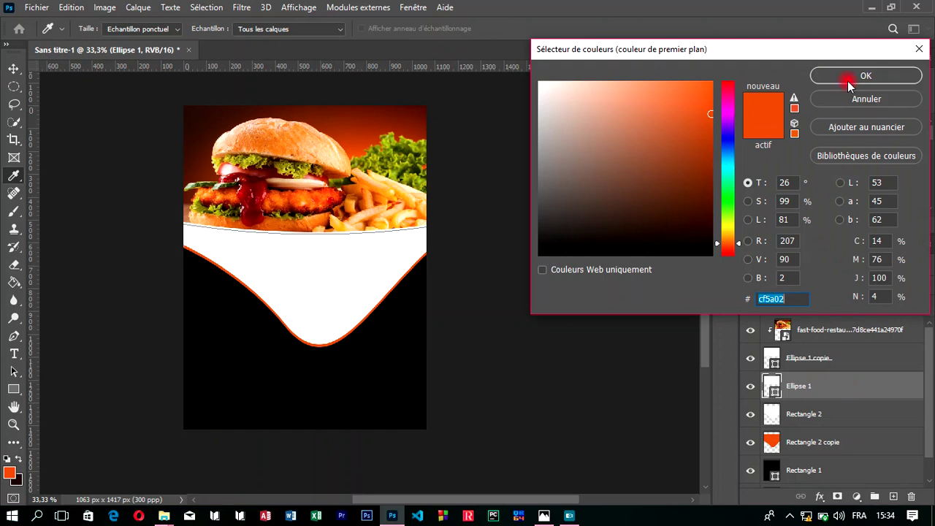
click(865, 77)
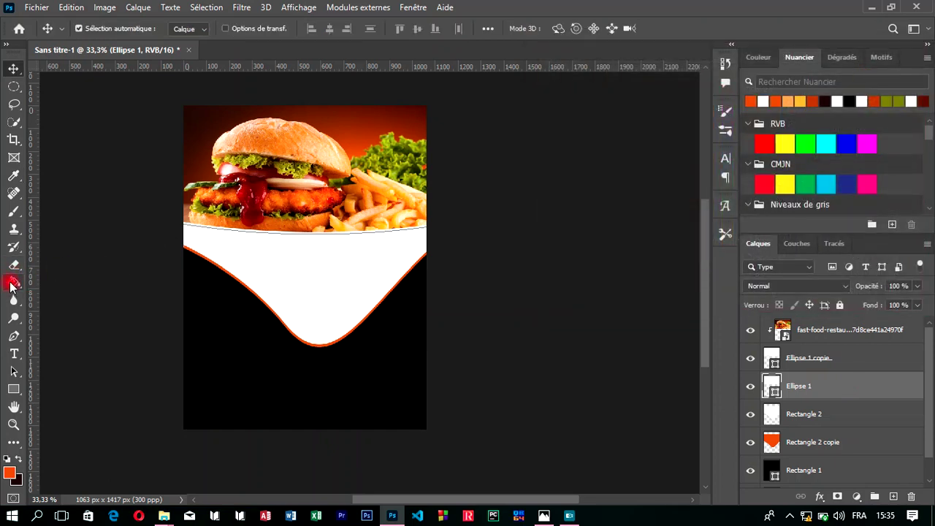
click(14, 282)
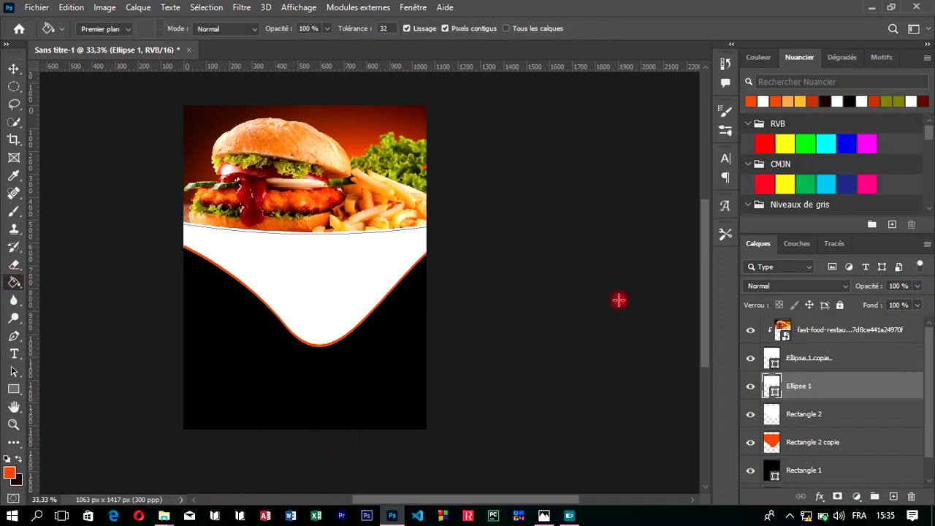
right_click(849, 388)
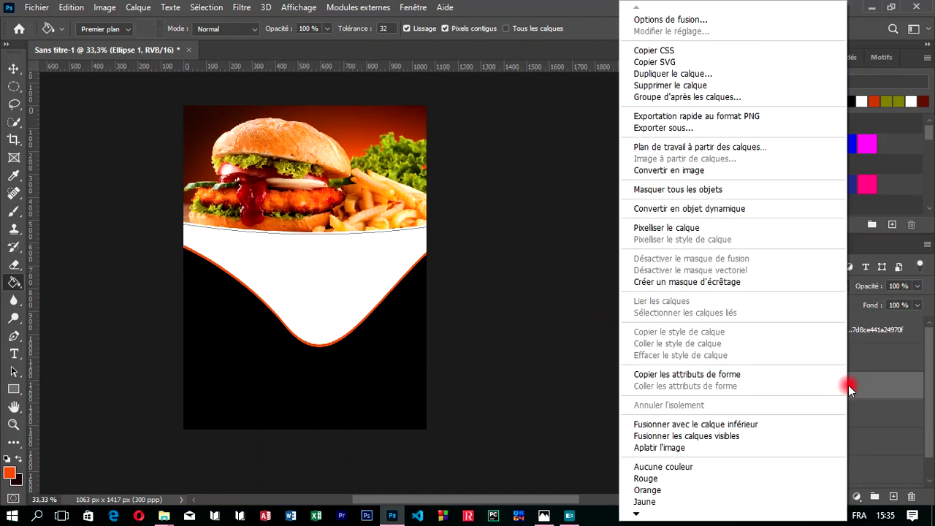
click(668, 229)
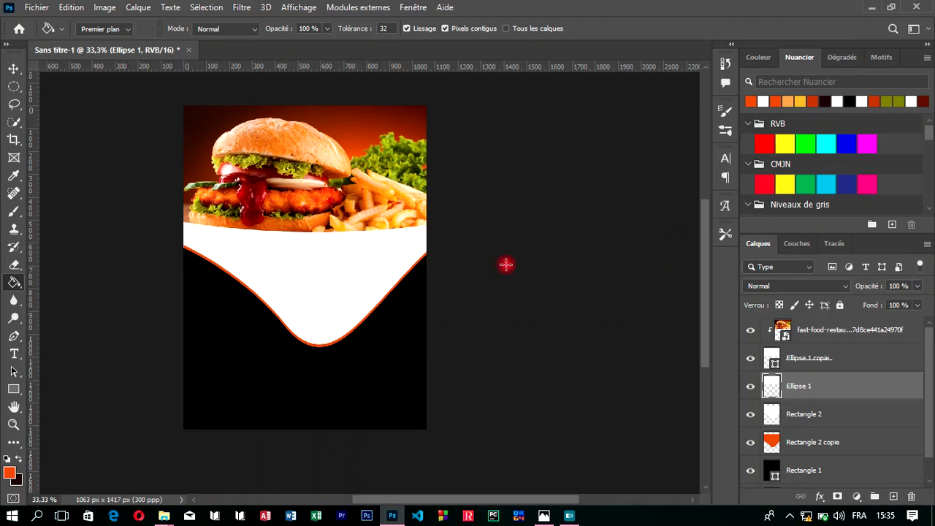
click(407, 232)
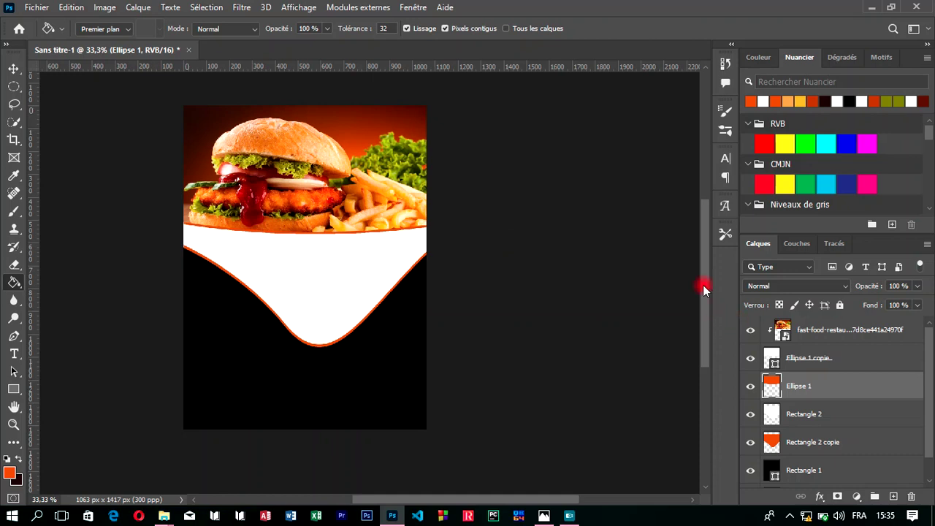
mouse_move(702, 286)
mouse_down()
mouse_move(705, 330)
mouse_move(703, 291)
mouse_up()
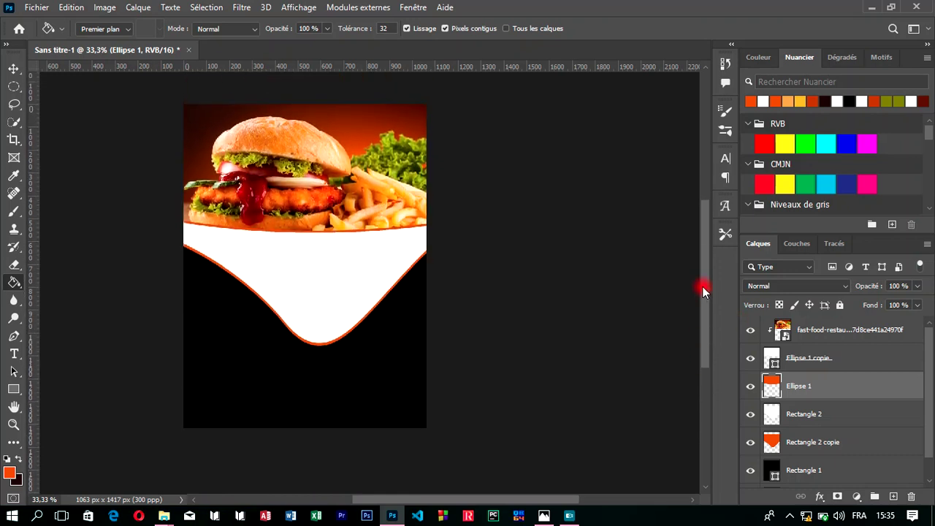
Step: Select Rectangle 2 and its orange copy together and move them up
click(820, 414)
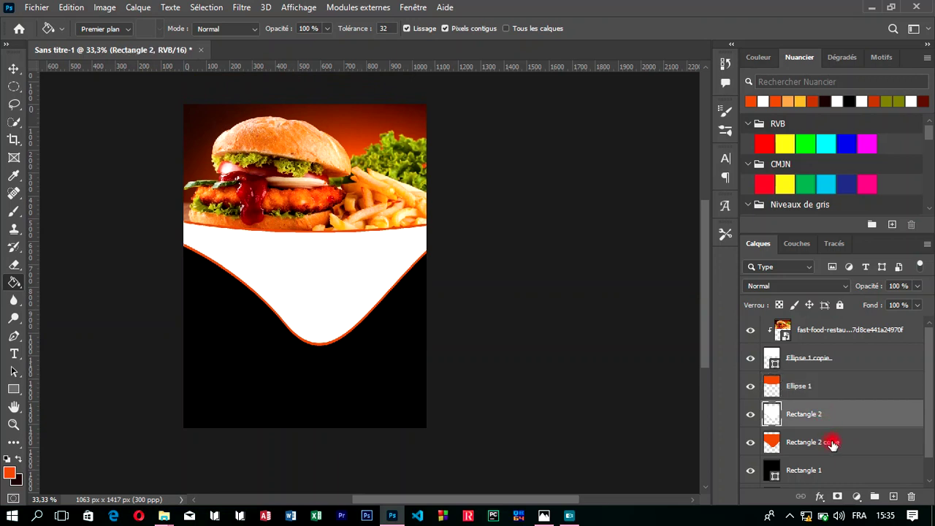
ctrl+click(847, 443)
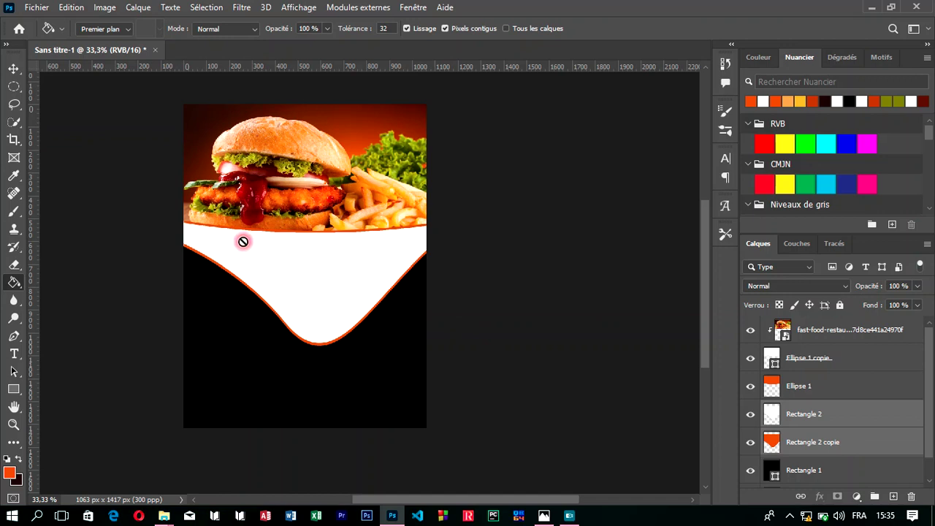
click(13, 69)
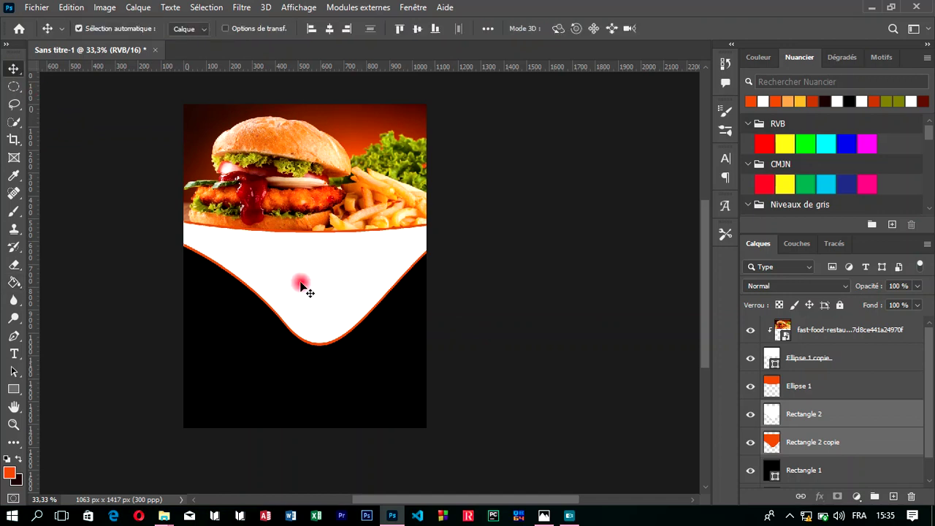
drag(307, 287, 302, 277)
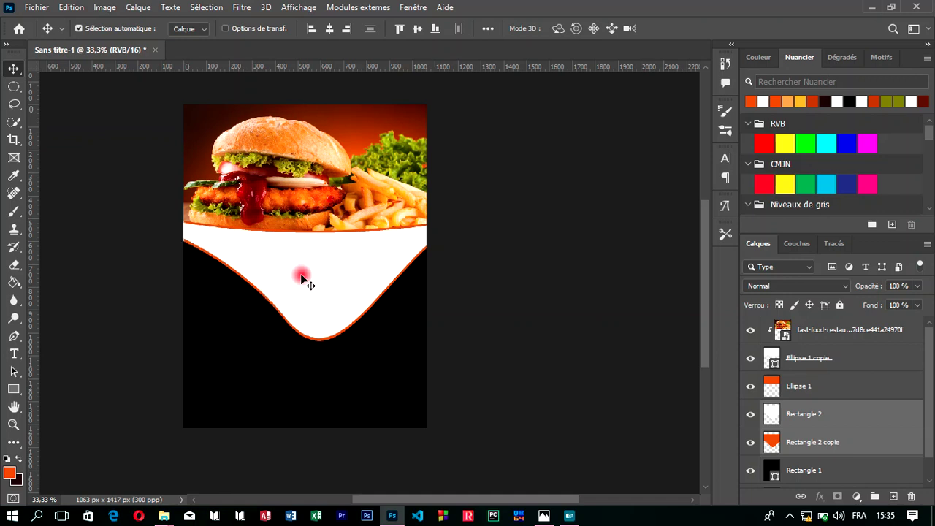
Step: Scale both curve layers to 115% and settle them under the burger
key(ctrl+t)
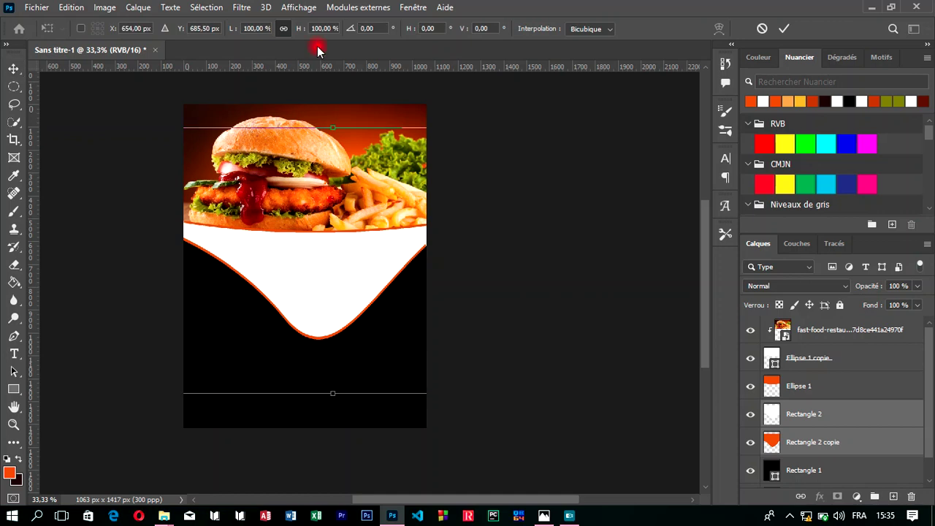
drag(298, 34, 309, 41)
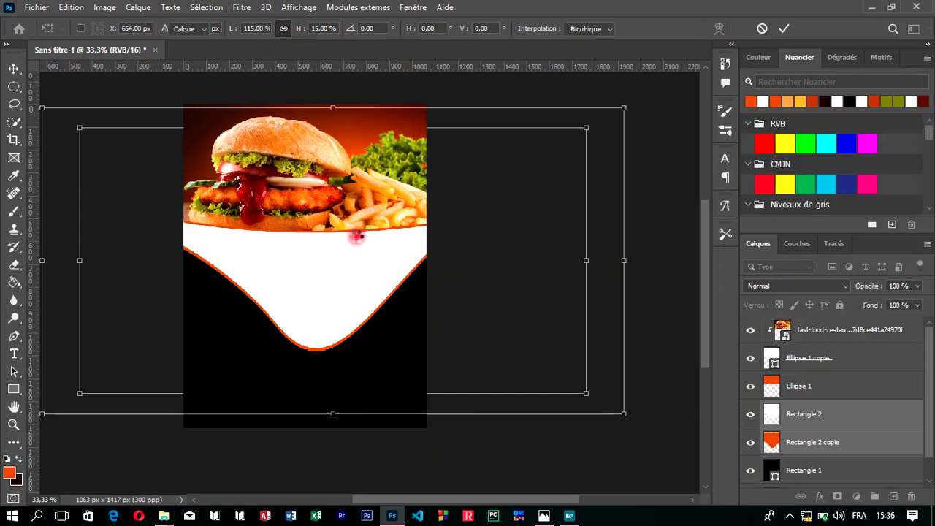
double_click(347, 283)
drag(349, 287, 350, 282)
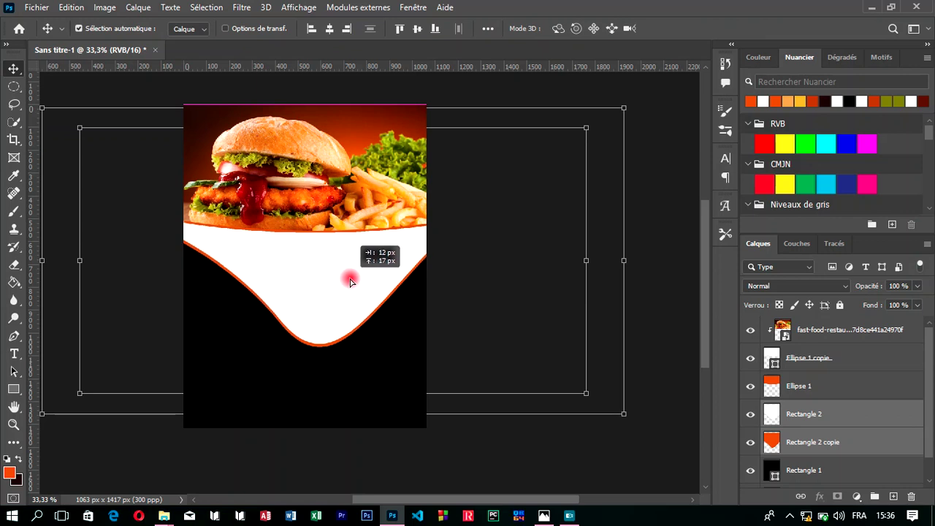
drag(350, 281, 356, 284)
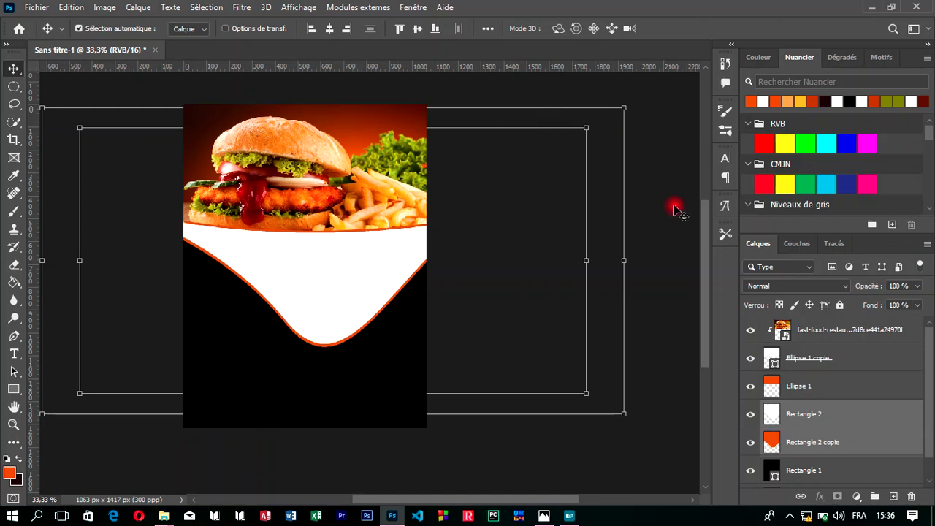
mouse_move(705, 282)
mouse_down()
mouse_move(708, 338)
mouse_move(706, 284)
mouse_up()
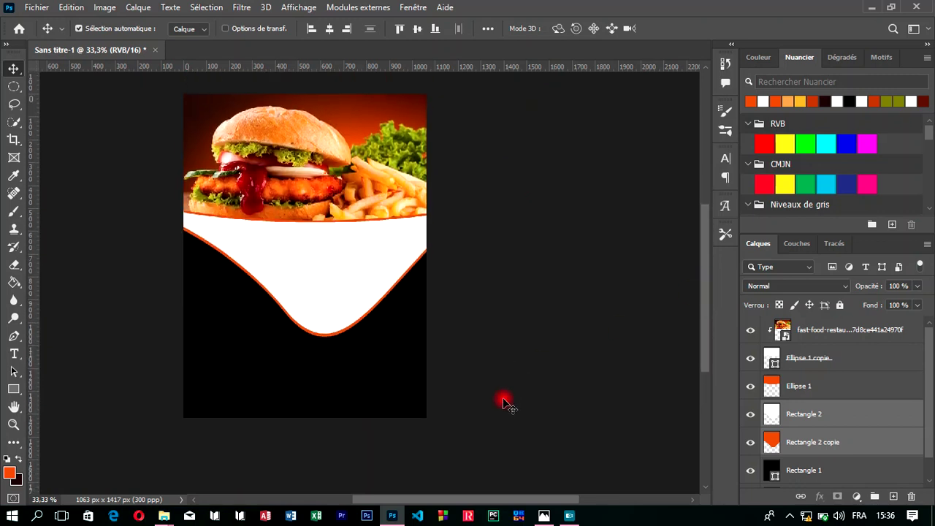
mouse_move(463, 499)
mouse_down()
mouse_move(435, 499)
mouse_move(443, 499)
mouse_up()
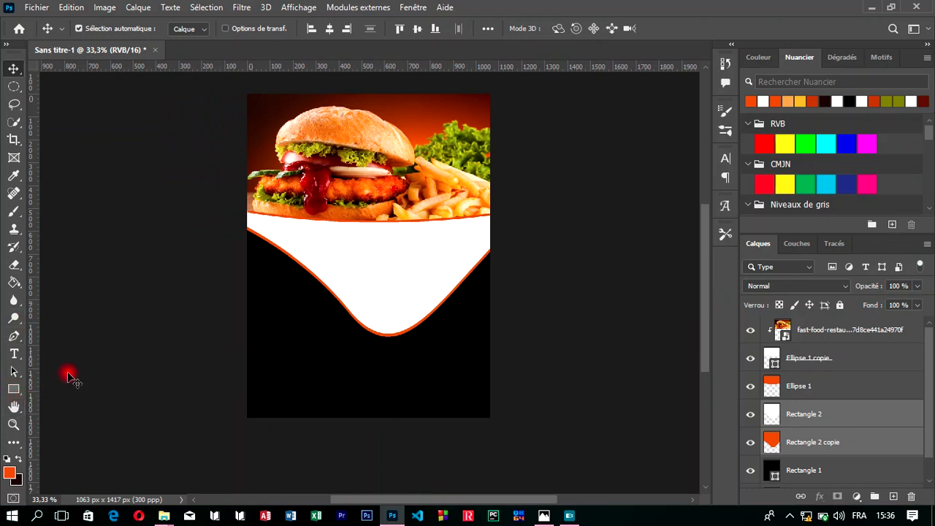
Step: Draw a dark red circle at the white curve's tip with the Ellipse tool
click(14, 389)
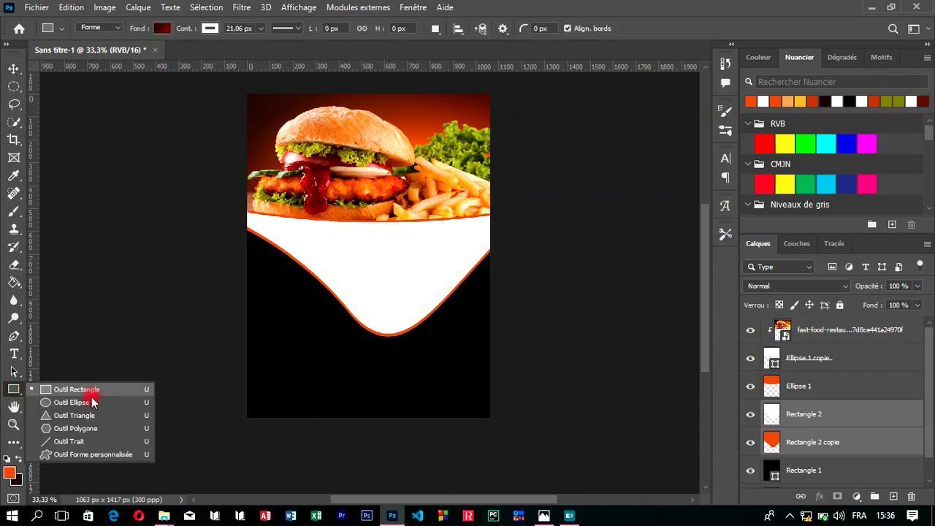
click(86, 403)
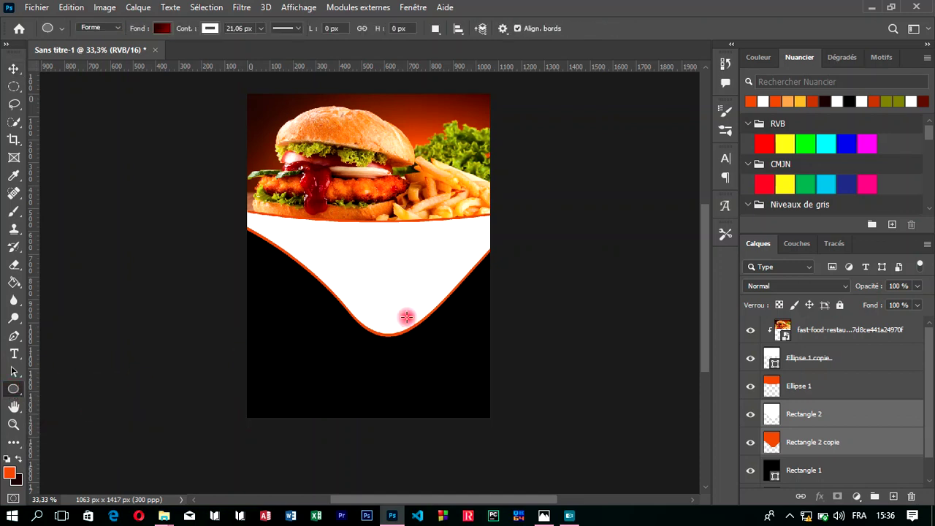
drag(355, 298, 430, 373)
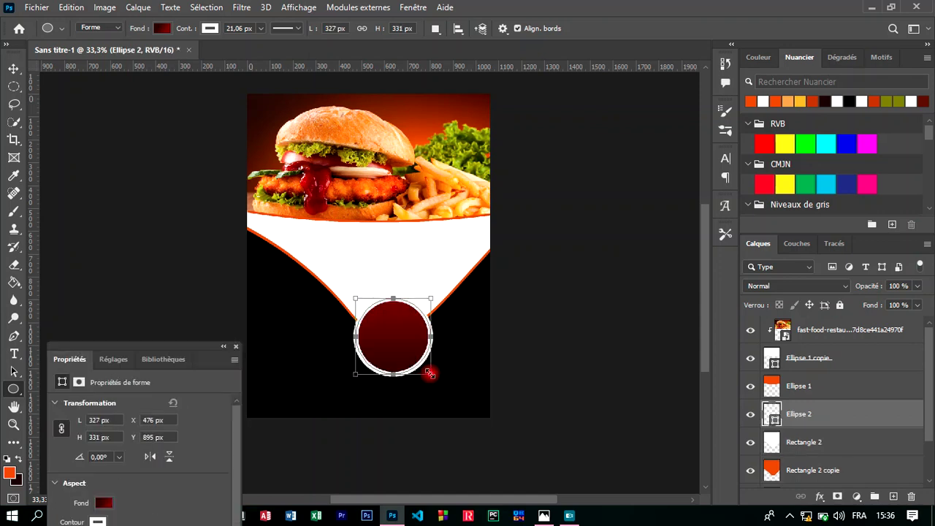
Step: Give the circle an orange outline thinned to 10.14 px
click(212, 33)
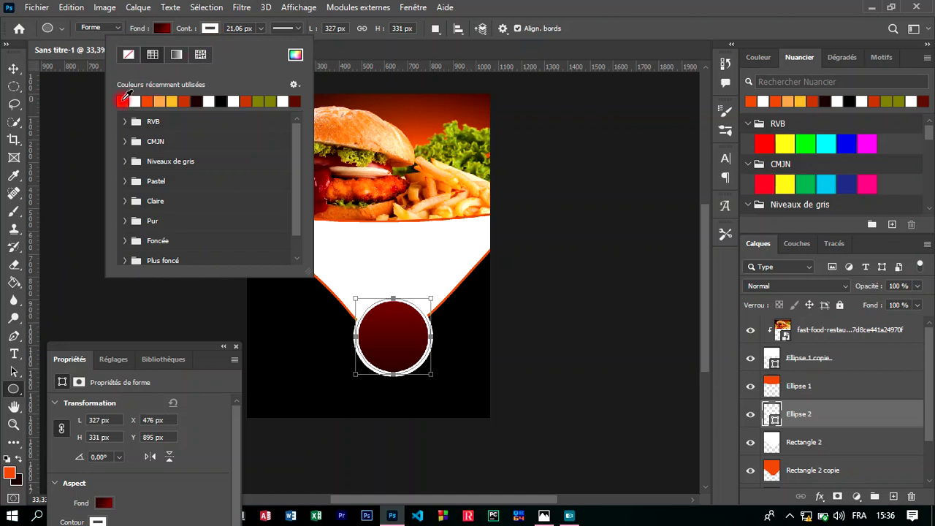
click(125, 101)
click(125, 101)
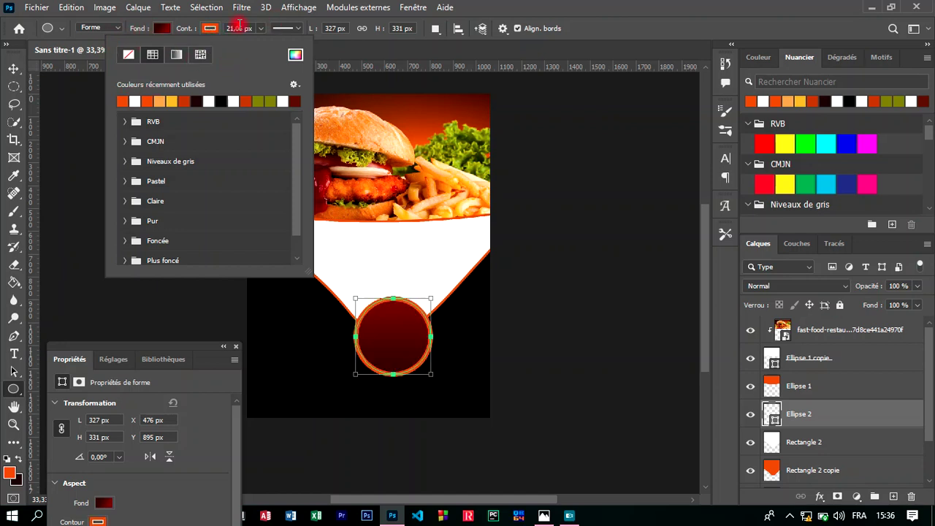
click(259, 29)
click(260, 31)
drag(260, 42, 259, 49)
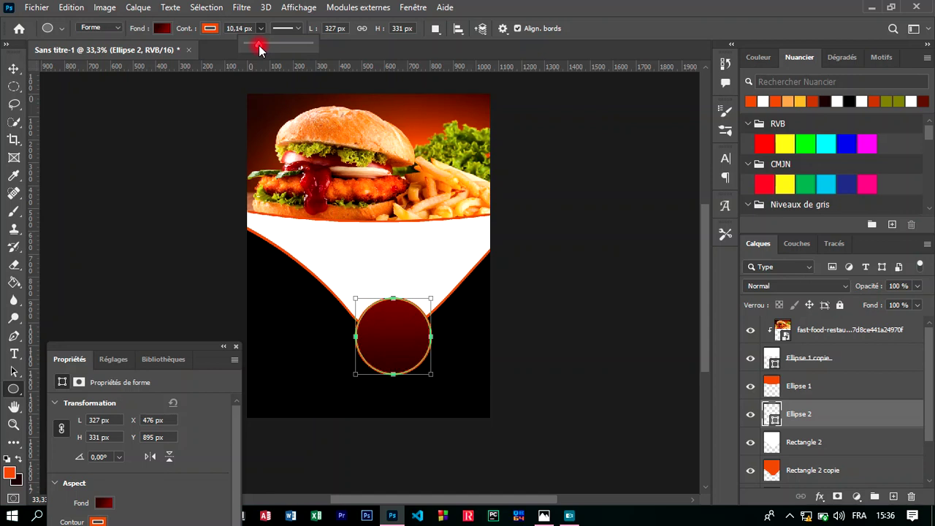
click(12, 69)
click(13, 70)
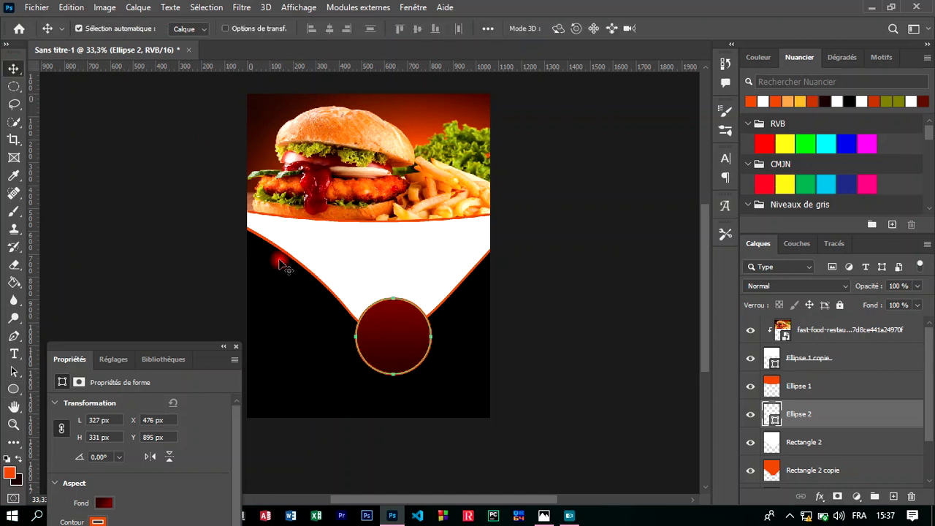
Step: Shrink Ellipse 2 to 81% and move it up to X 495.06, Y 891.44 px
key(ctrl)
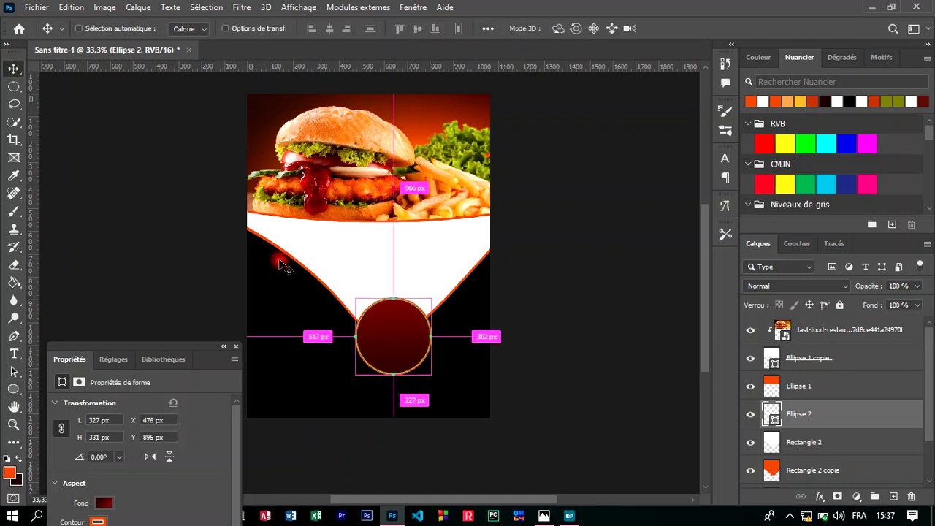
key(ctrl+t)
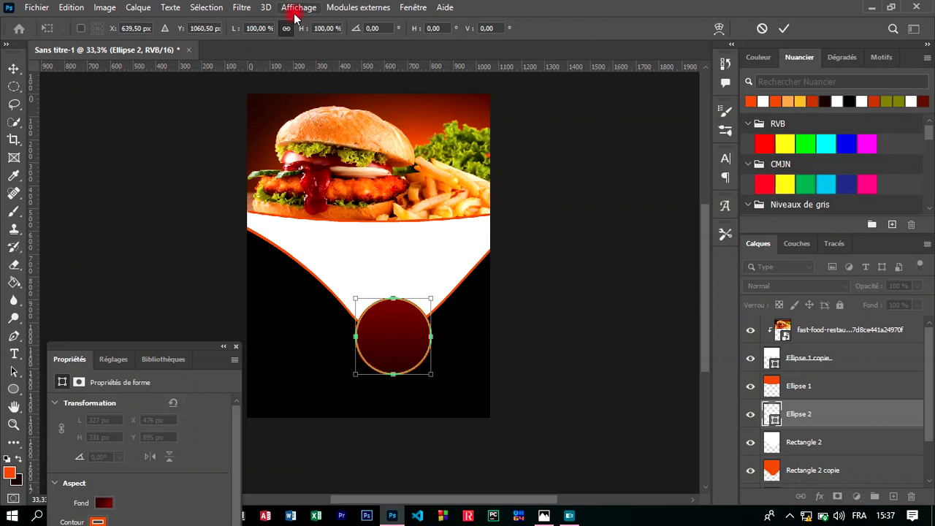
drag(303, 33, 288, 34)
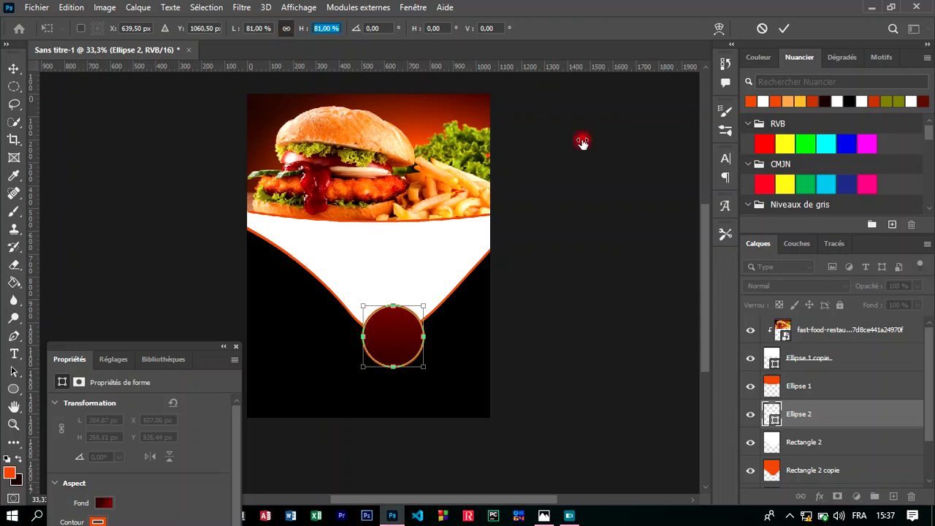
click(783, 29)
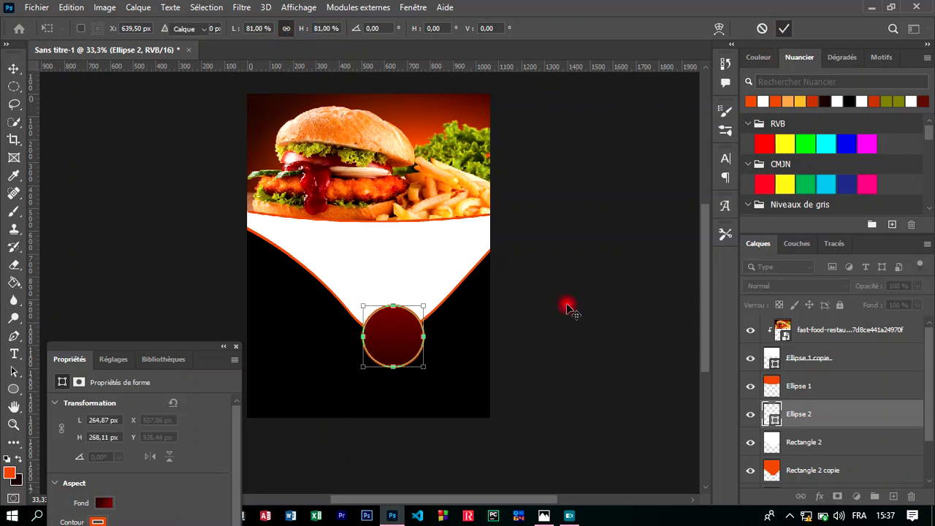
drag(398, 342, 395, 333)
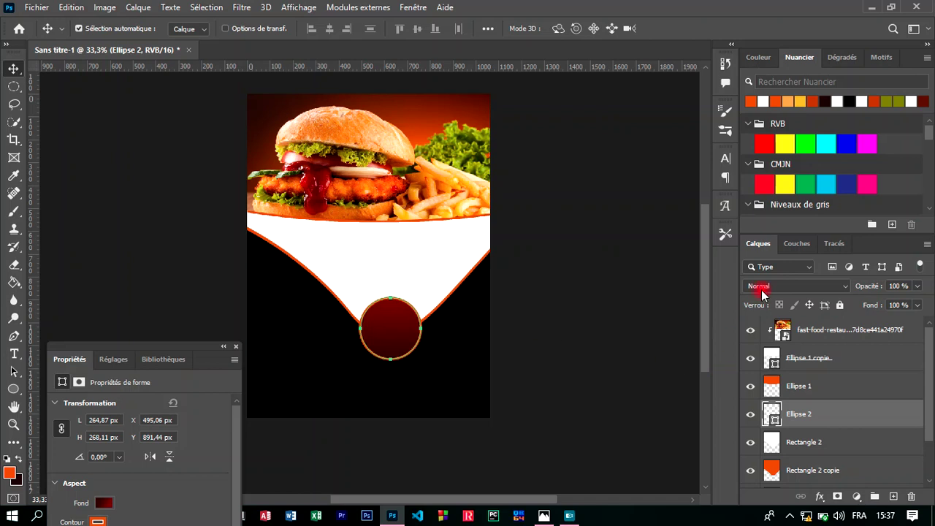
mouse_move(703, 258)
mouse_down()
mouse_move(703, 311)
mouse_move(704, 271)
mouse_up()
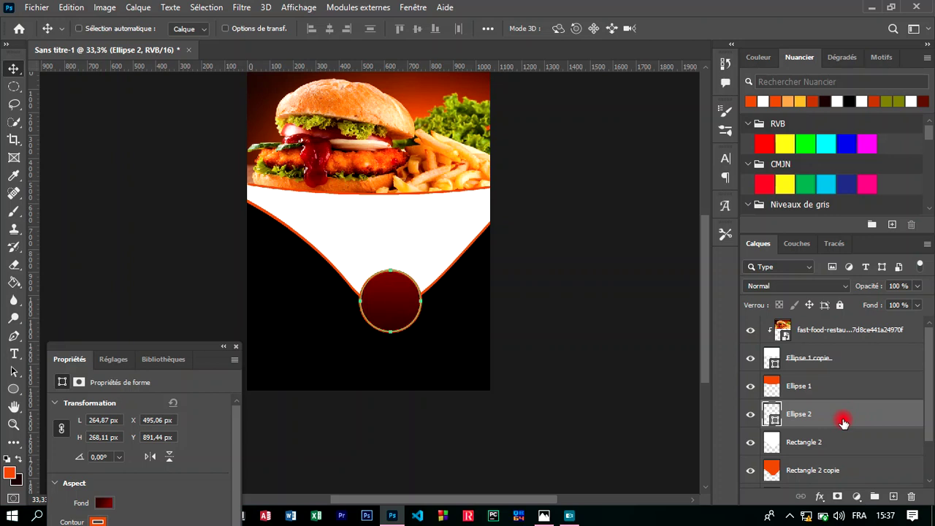
Step: Duplicate the red circle, shrink the copy to 72%, and tuck it below-right
key(ctrl+j)
drag(398, 306, 433, 338)
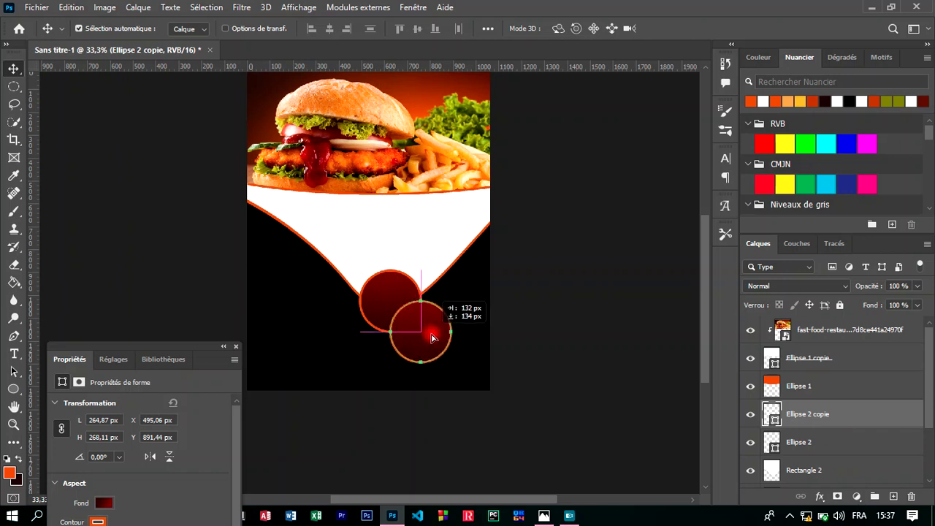
drag(432, 338, 432, 337)
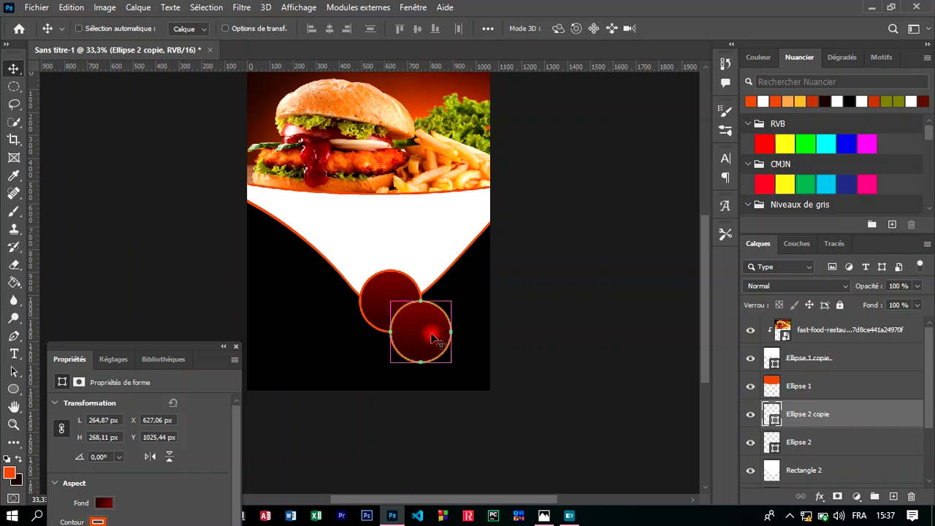
key(ctrl+t)
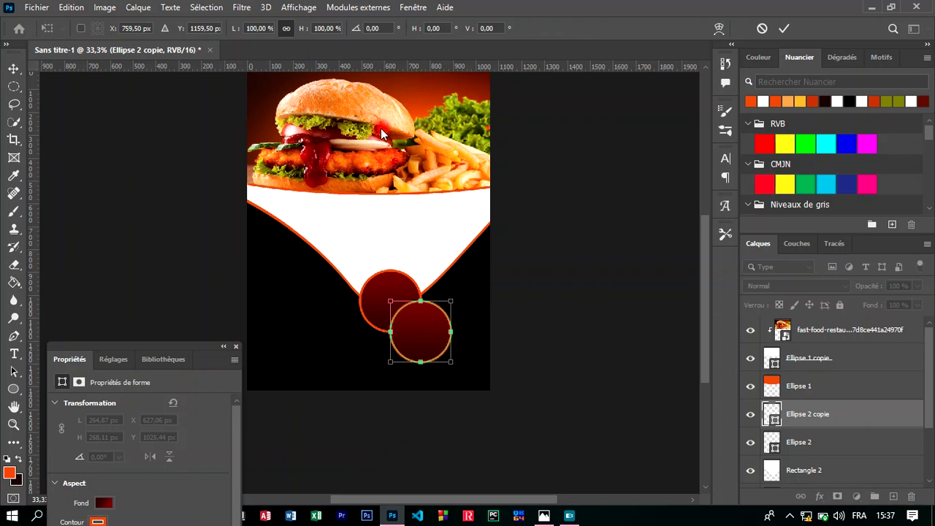
drag(302, 27, 282, 27)
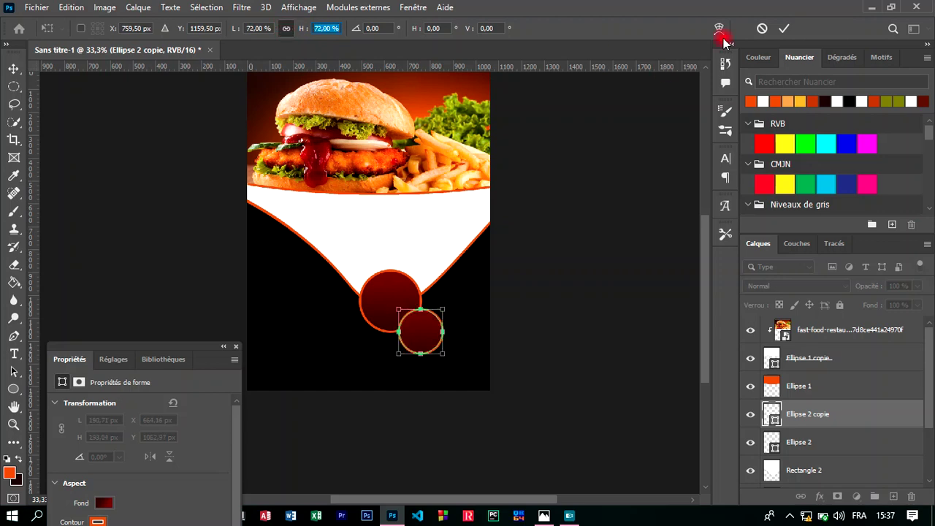
click(783, 28)
drag(423, 331, 428, 327)
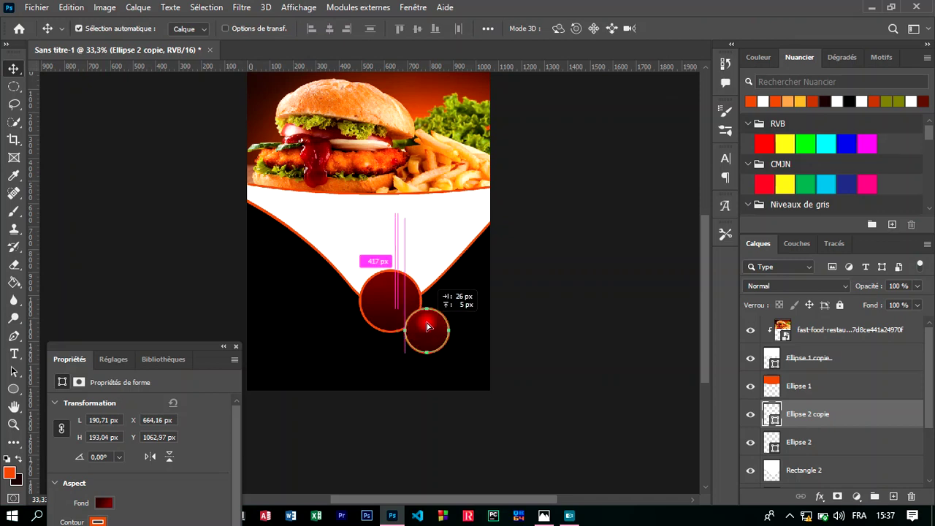
drag(428, 327, 421, 318)
key(Right)
key(Right)
key(Right)
key(Right)
key(Right)
key(Right)
key(Right)
key(Right)
key(Right)
key(Down)
key(Down)
key(Down)
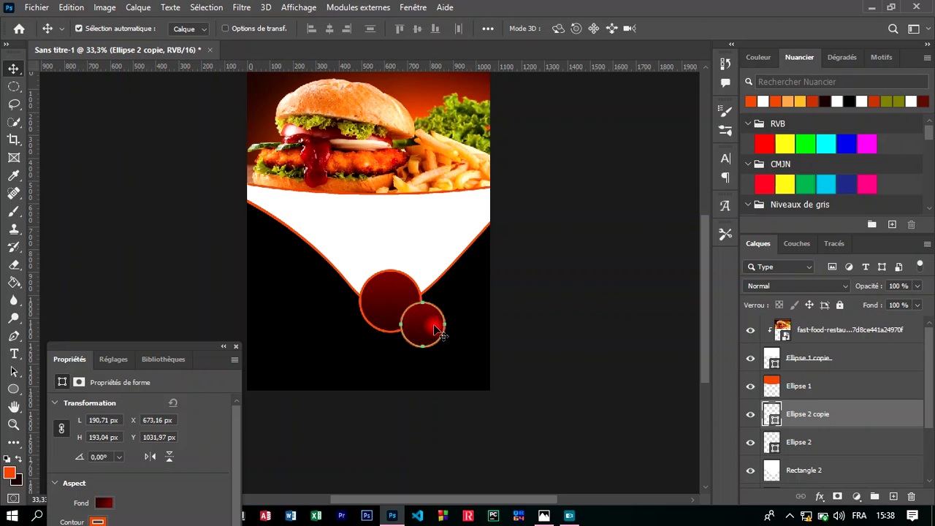
key(Right)
key(Right)
key(Right)
drag(425, 322, 428, 326)
key(Down)
key(Down)
key(Down)
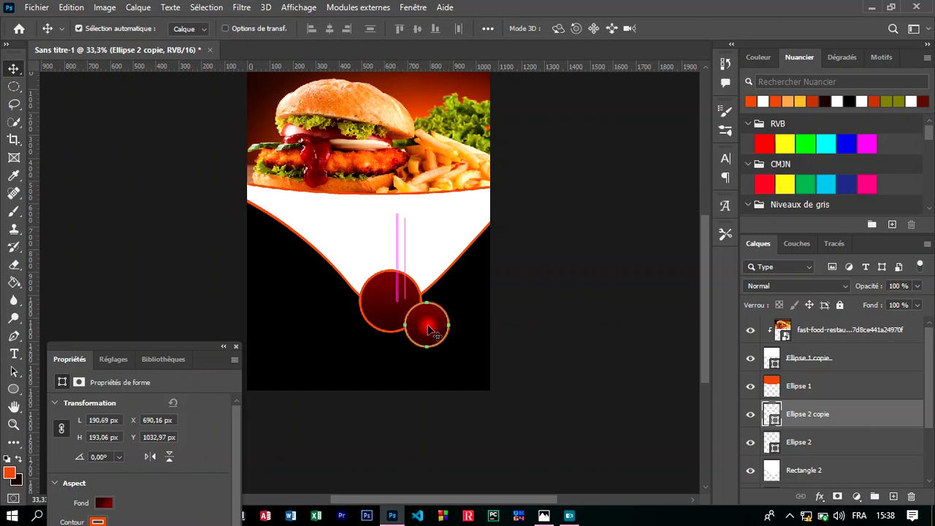
key(Down)
key(Down)
key(Down)
key(Down)
key(Down)
key(Down)
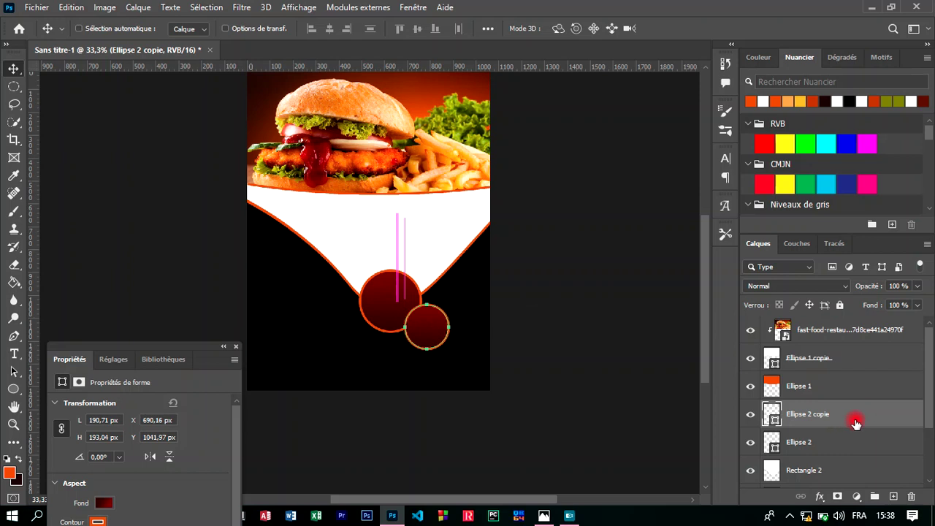
Step: Add a third circle at 80% below-right of the second and close Propriétés
key(ctrl+j)
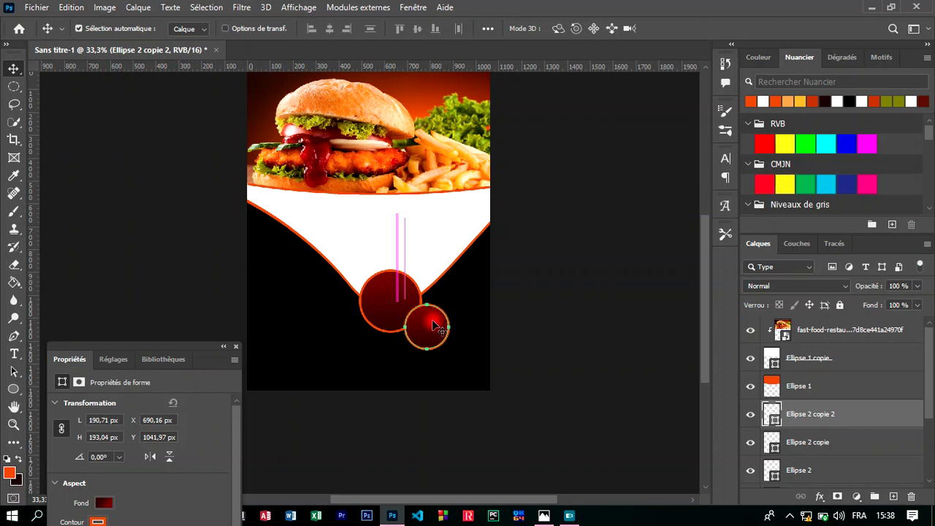
drag(433, 322, 463, 340)
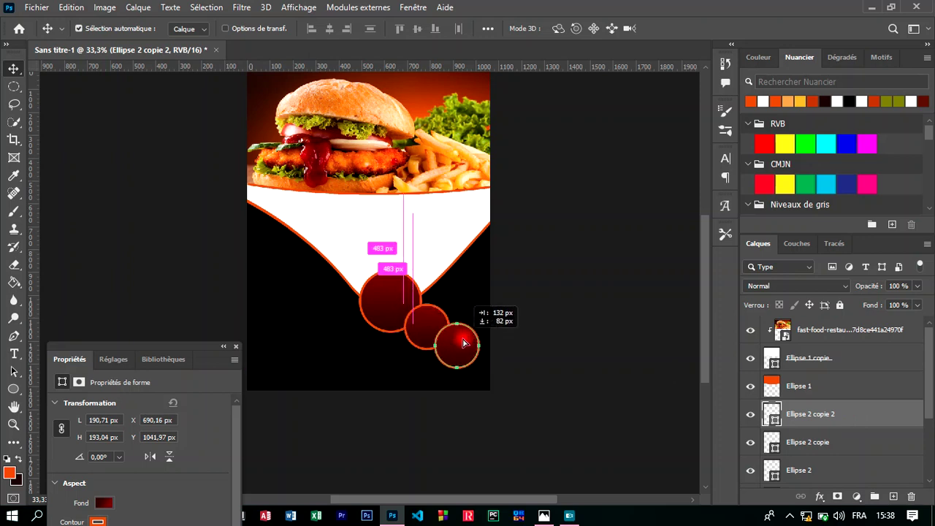
key(ctrl+t)
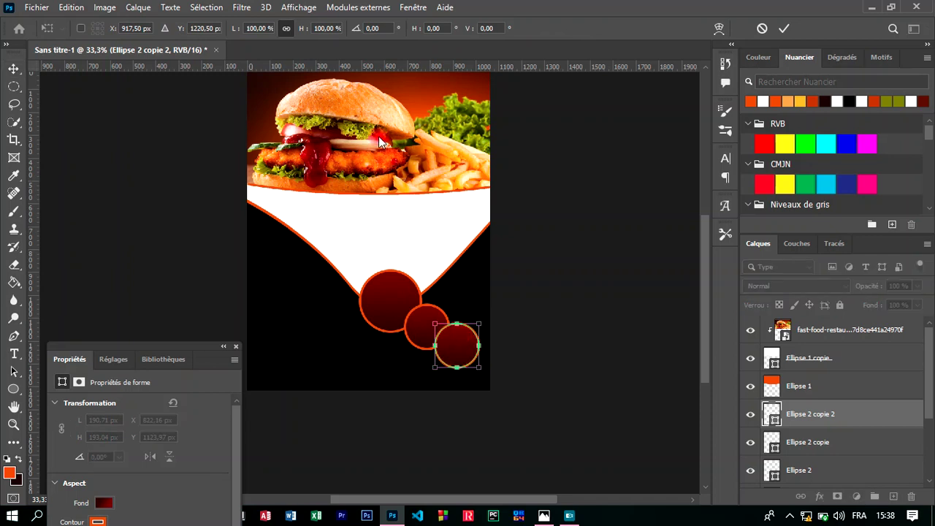
drag(298, 29, 289, 28)
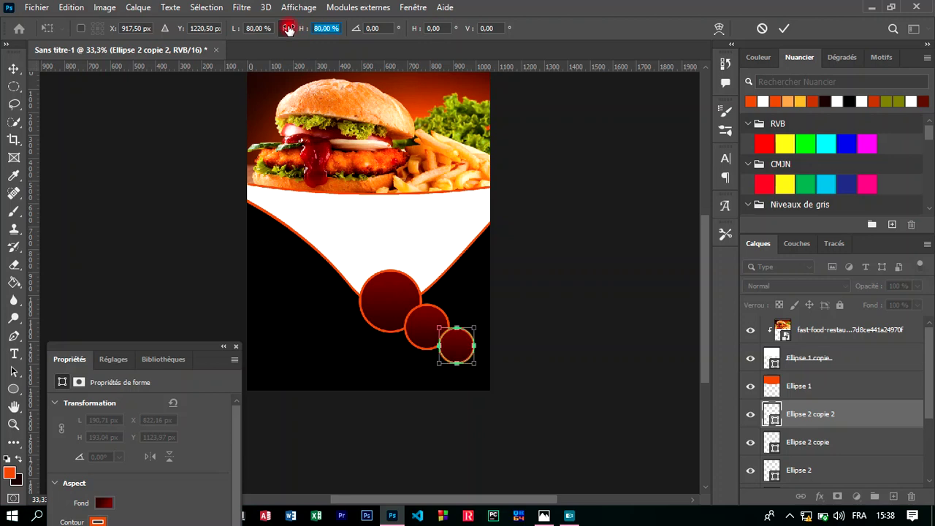
click(784, 31)
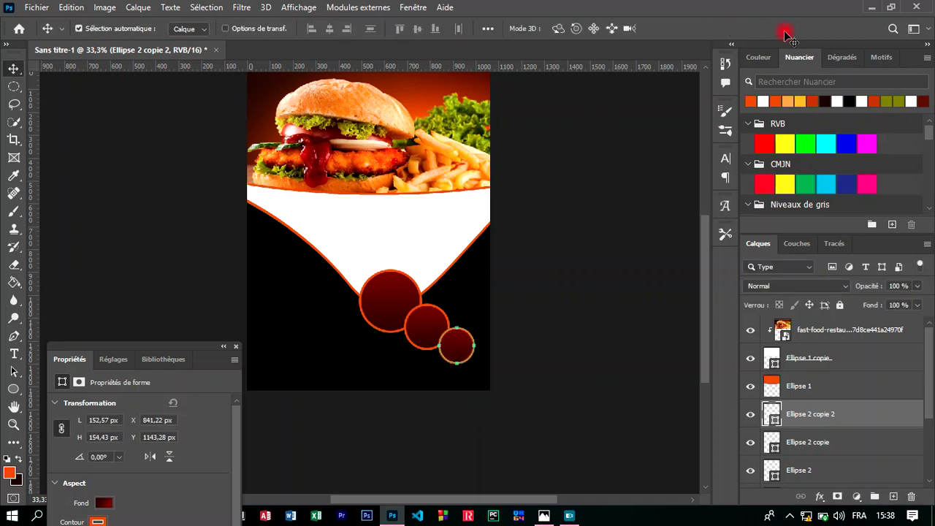
mouse_move(466, 500)
mouse_down()
mouse_move(431, 499)
mouse_move(454, 499)
mouse_up()
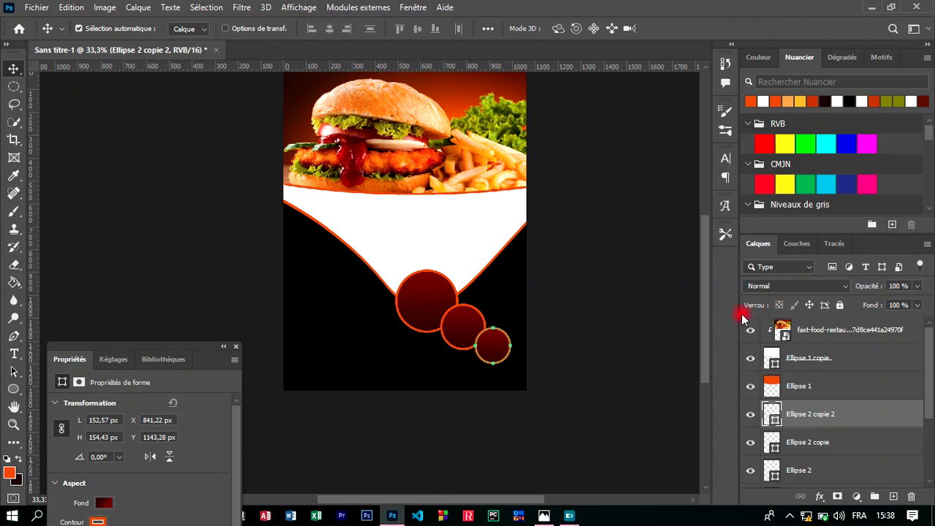
drag(703, 364, 704, 335)
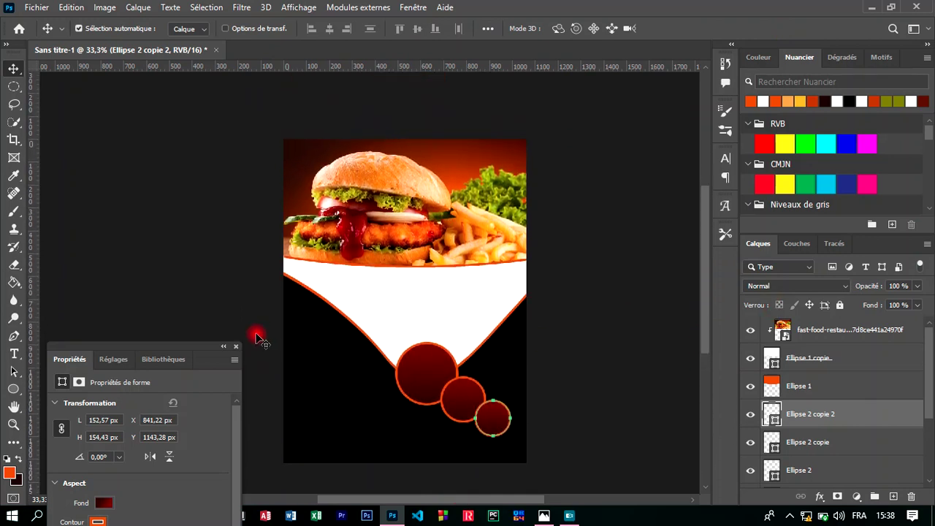
click(236, 346)
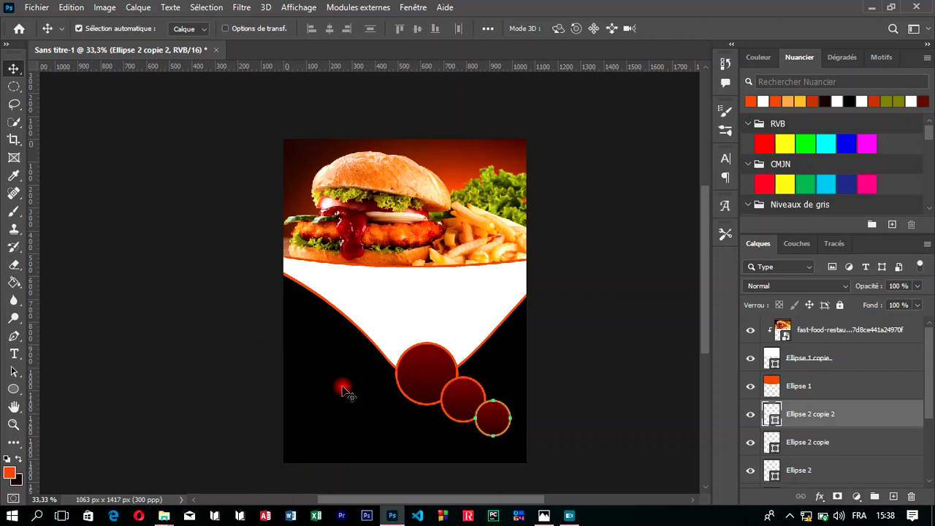
Step: Add the text 'taylove' on the dark area left of the circles
click(15, 356)
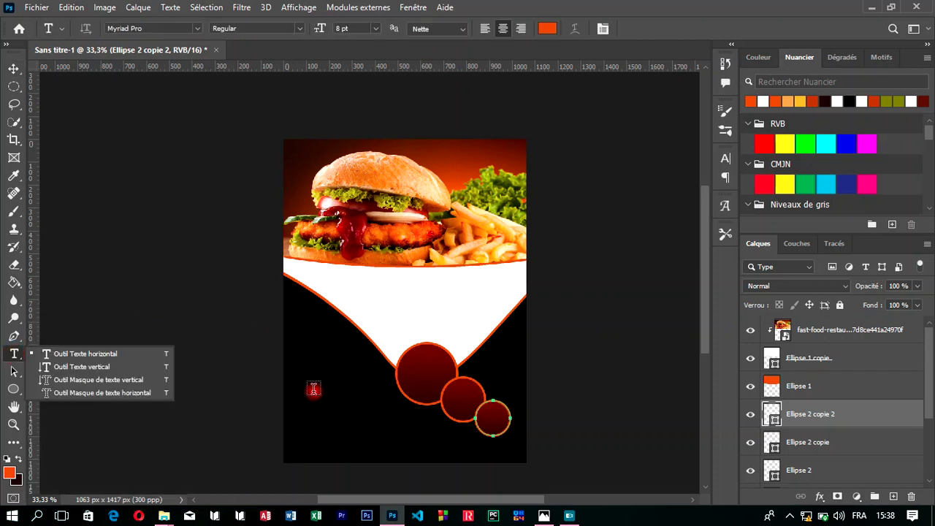
click(305, 369)
click(313, 364)
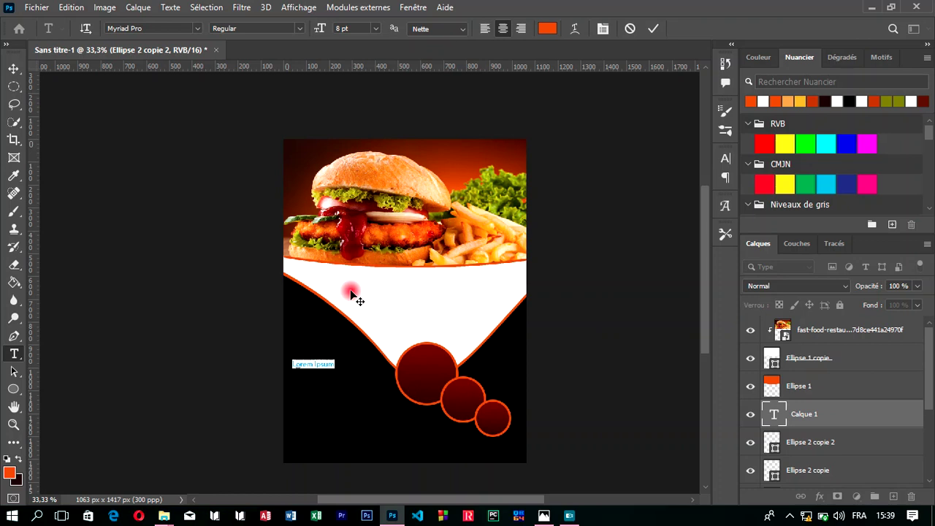
key(BackSpace)
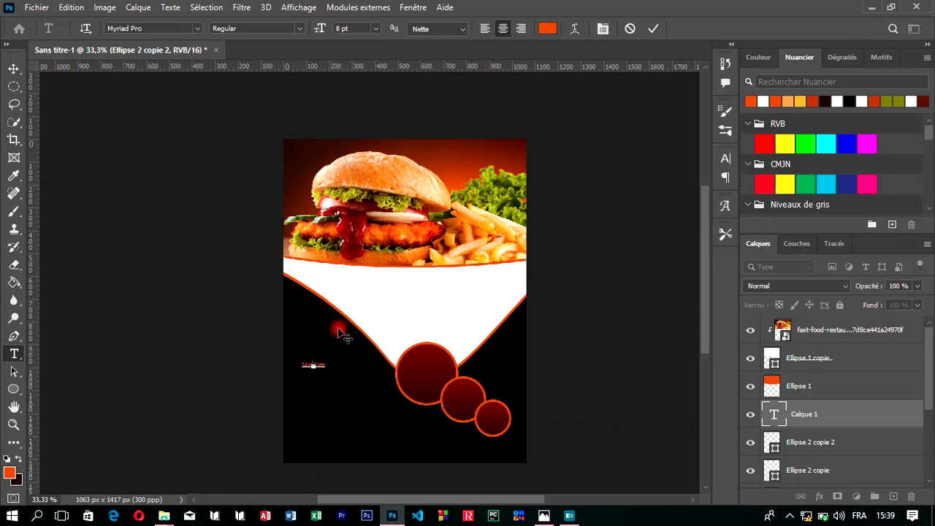
drag(323, 363, 298, 356)
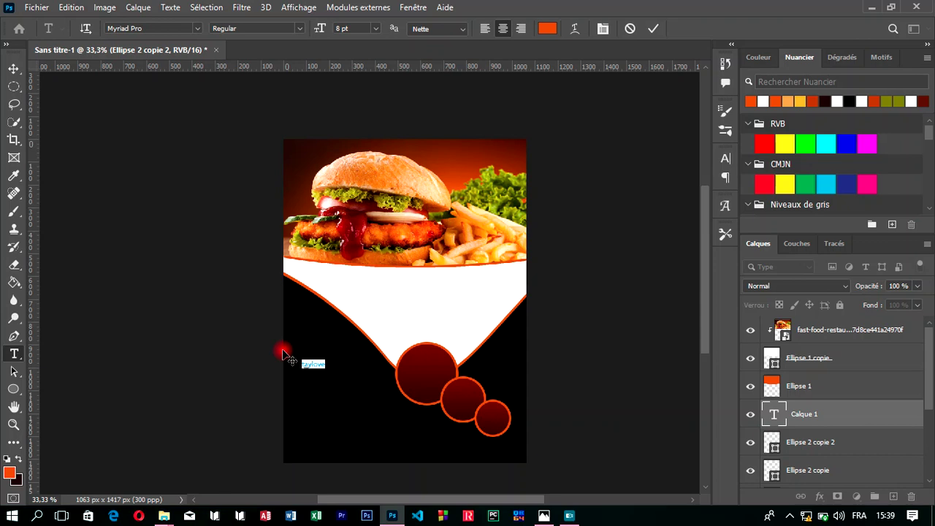
mouse_move(319, 29)
mouse_down()
mouse_move(330, 34)
mouse_move(323, 29)
mouse_up()
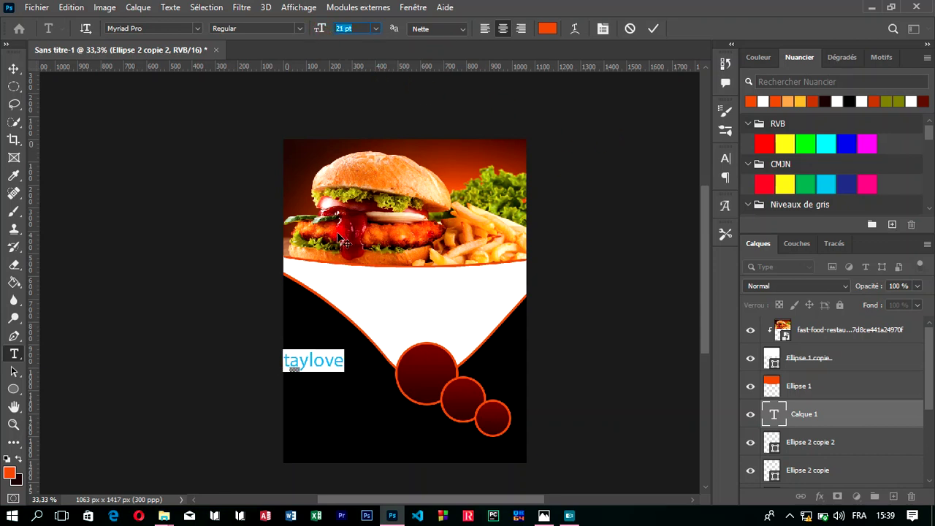
drag(326, 407, 339, 407)
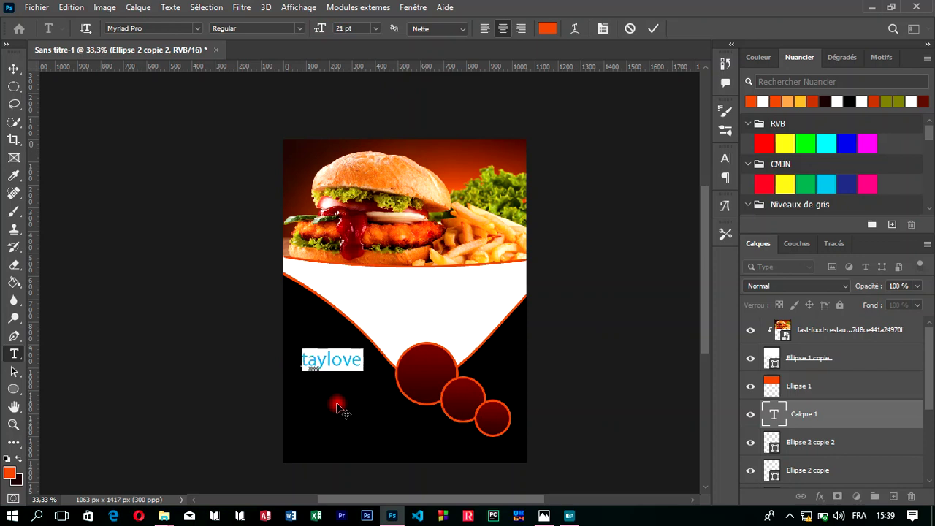
Step: Set taylove in the Beauty script font at 38 pt, then reselect it
click(199, 31)
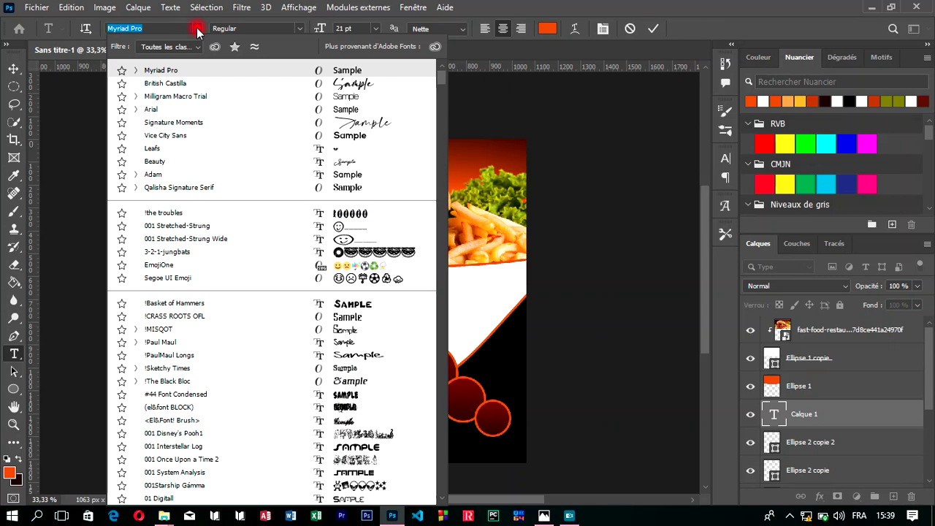
click(198, 164)
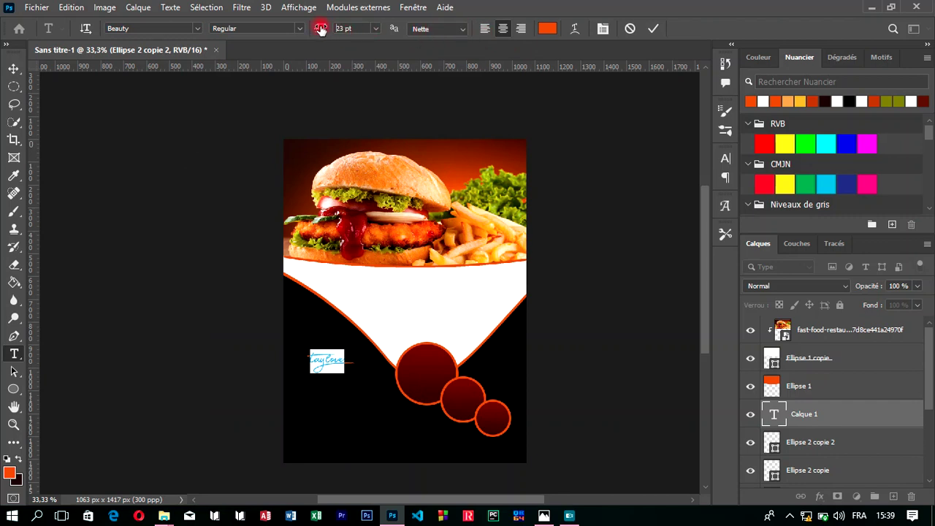
drag(320, 29, 329, 32)
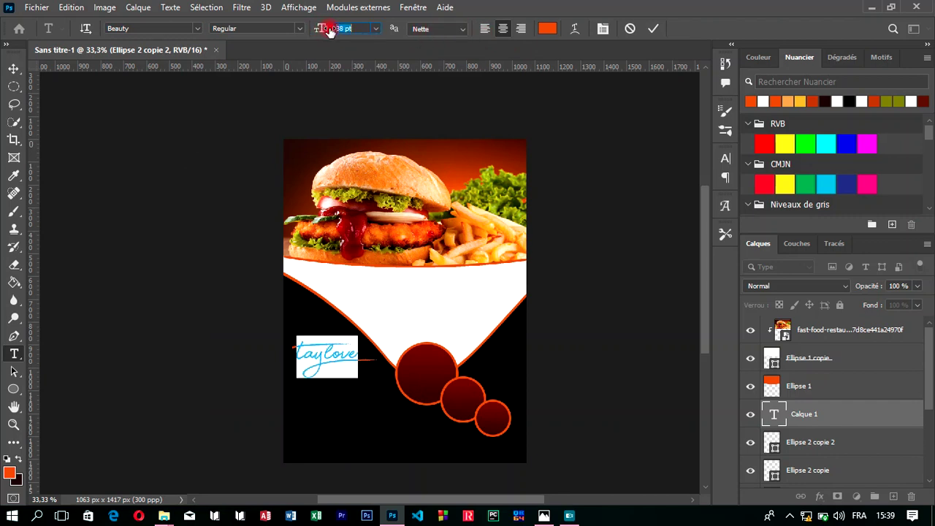
click(653, 30)
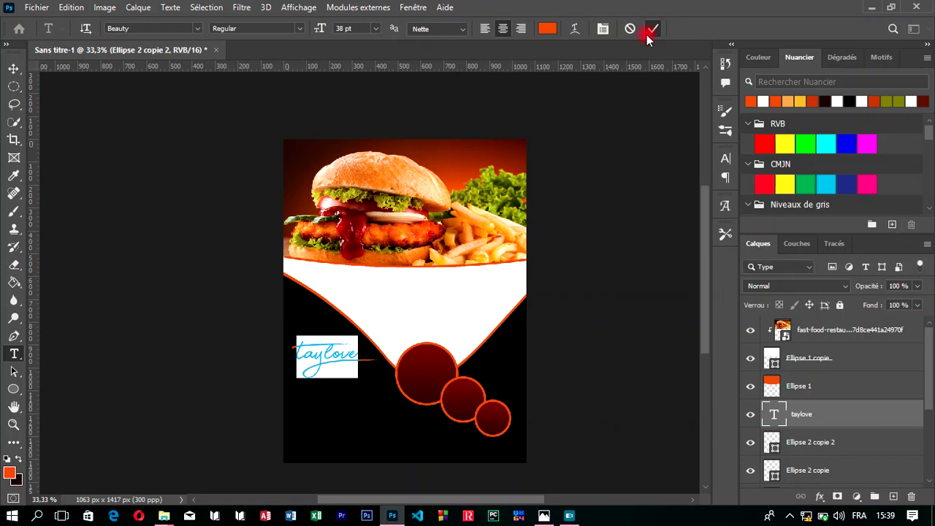
click(363, 356)
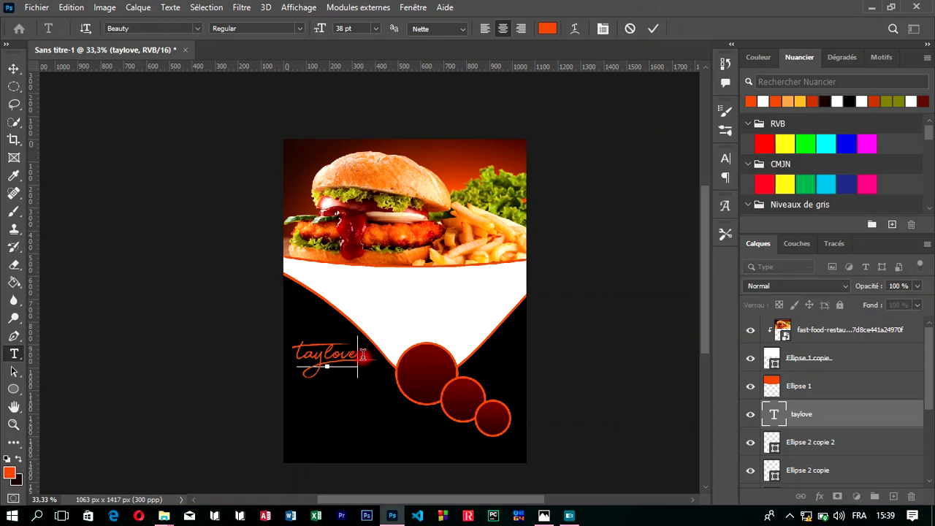
drag(363, 356, 221, 327)
click(547, 28)
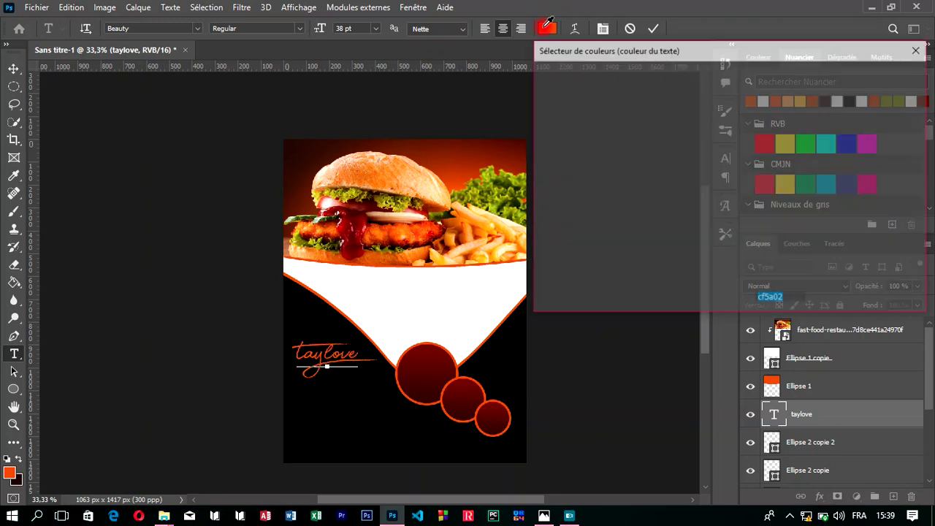
Step: Change the taylove text colour to white ffffff and commit
drag(594, 113, 503, 74)
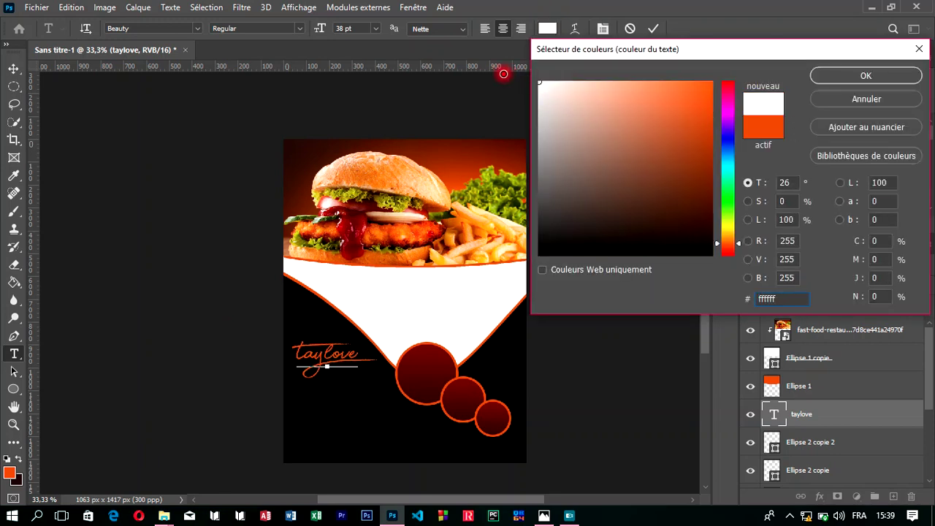
click(868, 76)
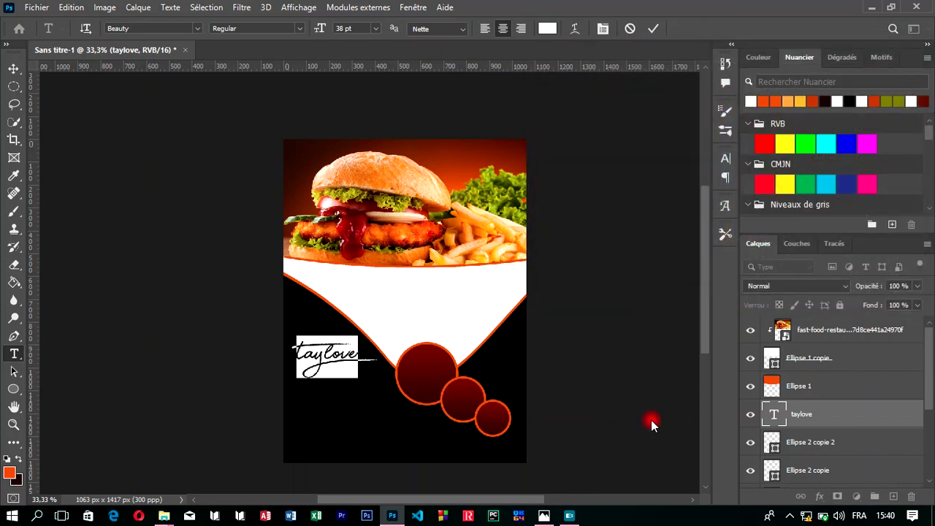
click(876, 417)
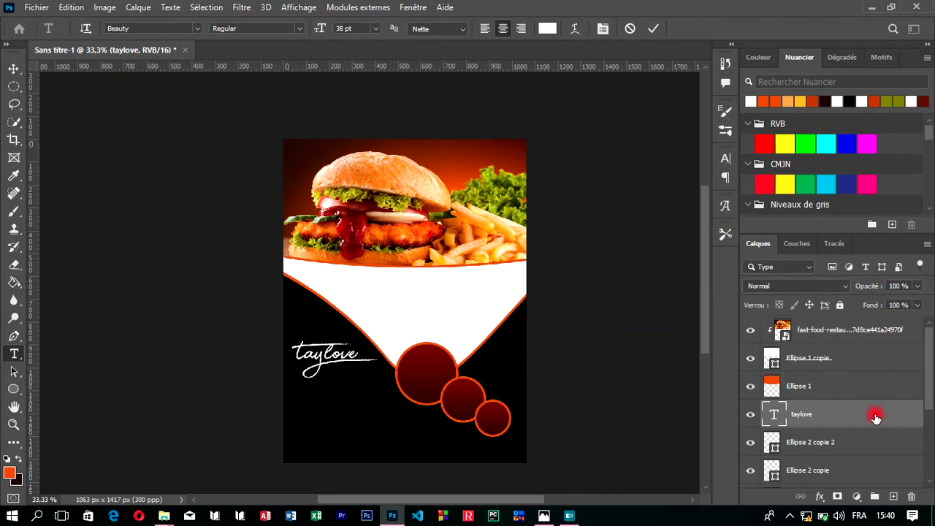
Step: Add a 1 px inside golden-yellow Contour stroke to the taylove layer
double_click(876, 418)
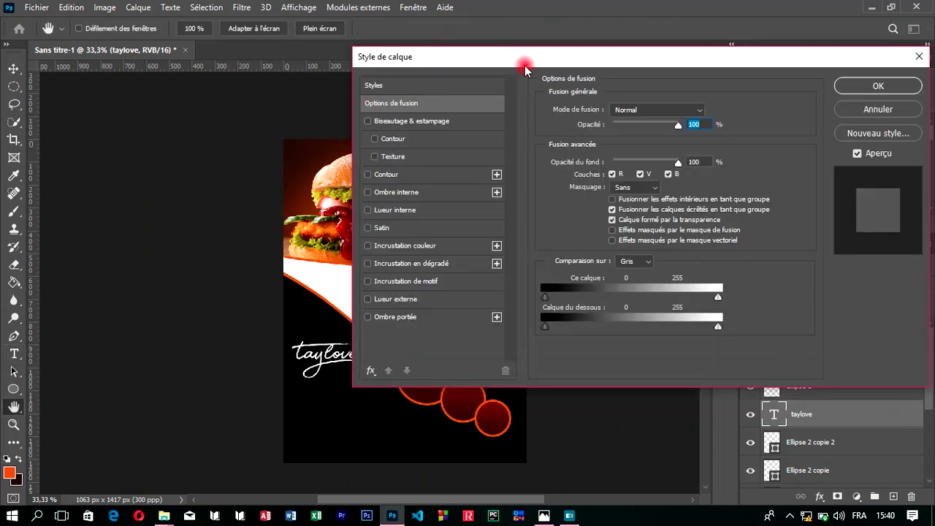
drag(486, 57, 544, 58)
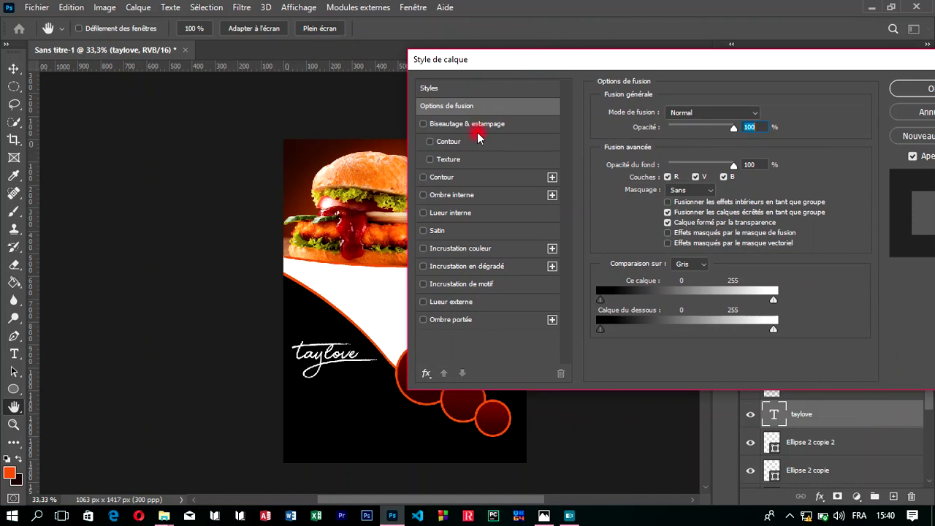
click(423, 178)
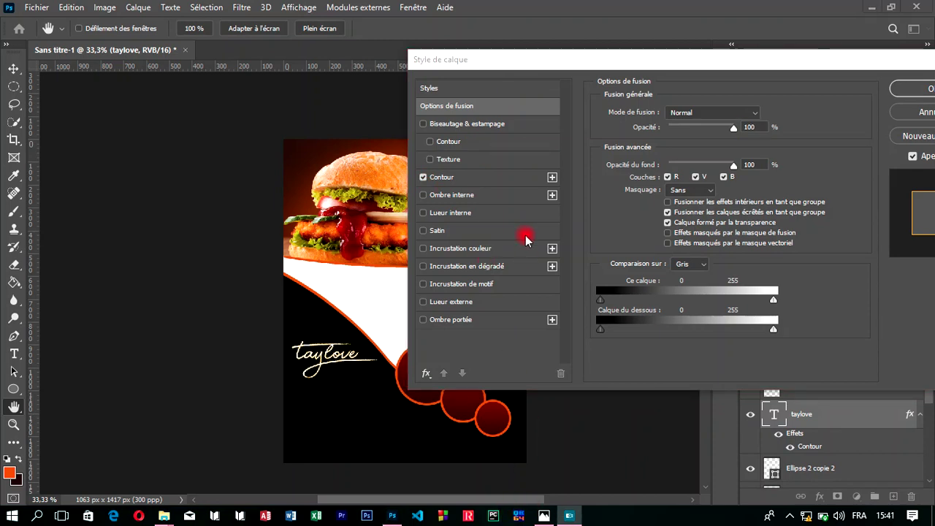
click(459, 181)
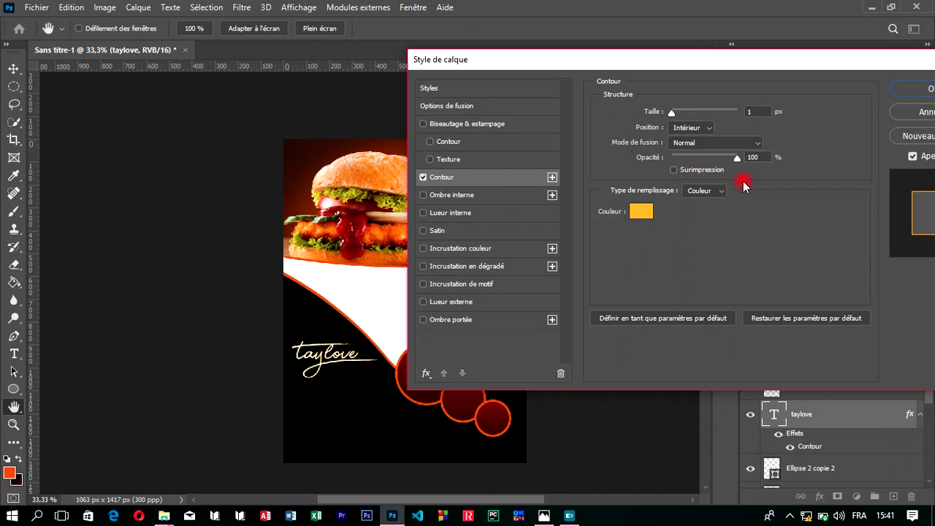
drag(733, 162, 740, 166)
drag(872, 59, 801, 66)
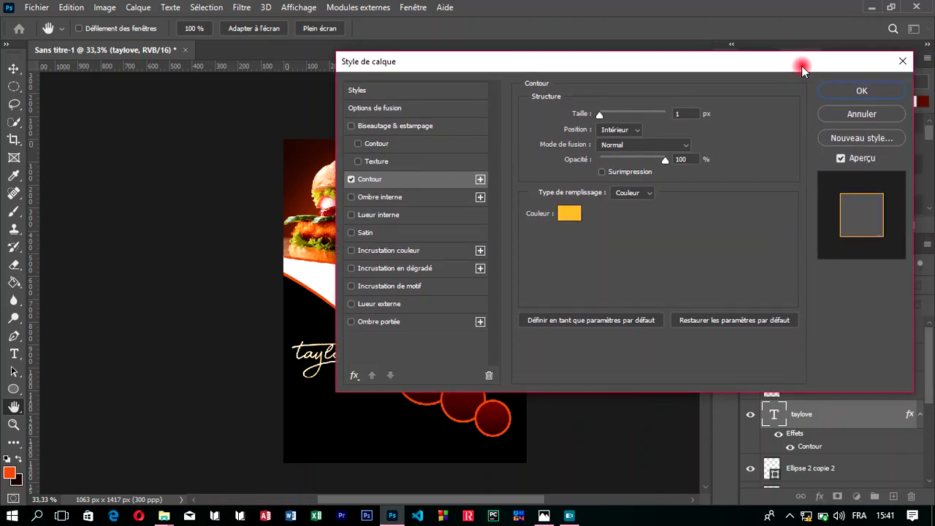
click(864, 89)
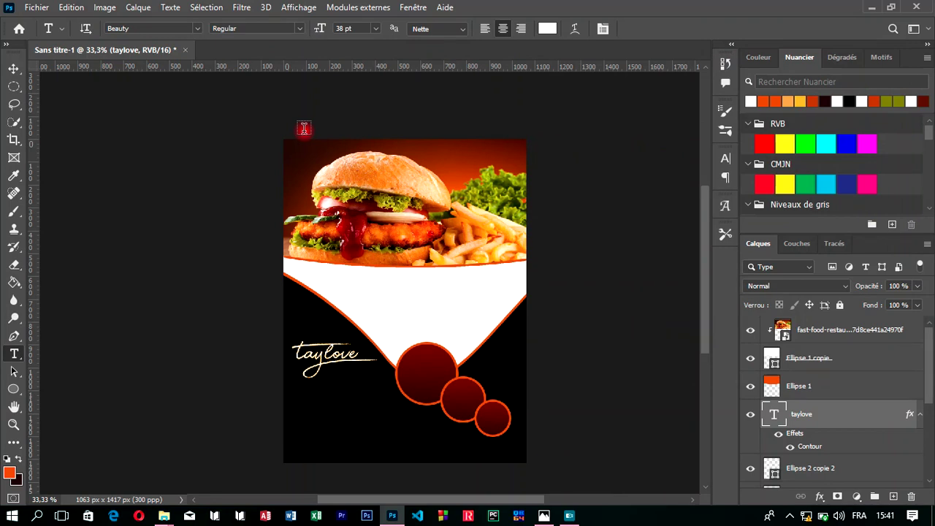
click(10, 67)
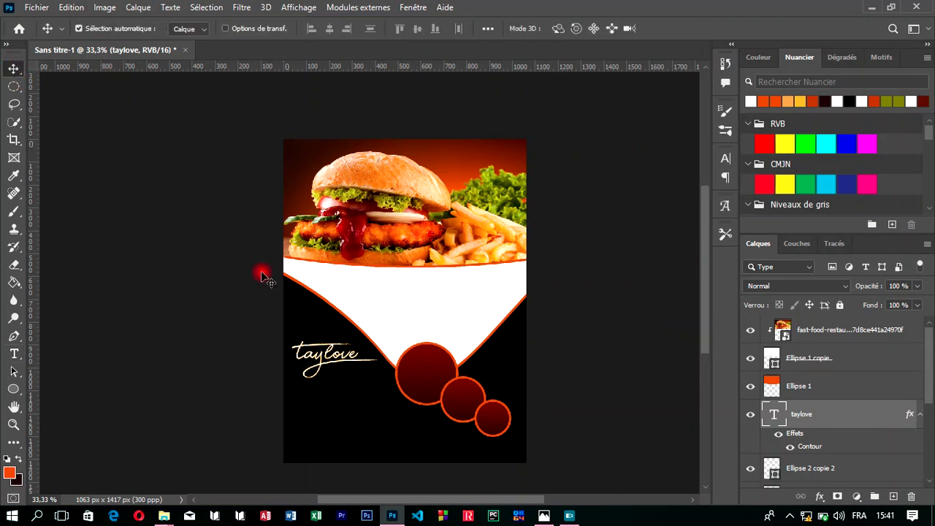
Step: Move the taylove logo toward the flyer's left edge and slightly higher
drag(329, 357, 329, 354)
key(Up)
key(Up)
key(Up)
key(Up)
key(Up)
key(Up)
key(Up)
key(Up)
key(Up)
key(Up)
key(Up)
key(Up)
key(Left)
key(Left)
key(Left)
key(Left)
key(Left)
key(Left)
key(Left)
key(Left)
key(Left)
key(Up)
key(Up)
key(Up)
key(Up)
key(Up)
key(Up)
key(Left)
key(Left)
key(Up)
key(Up)
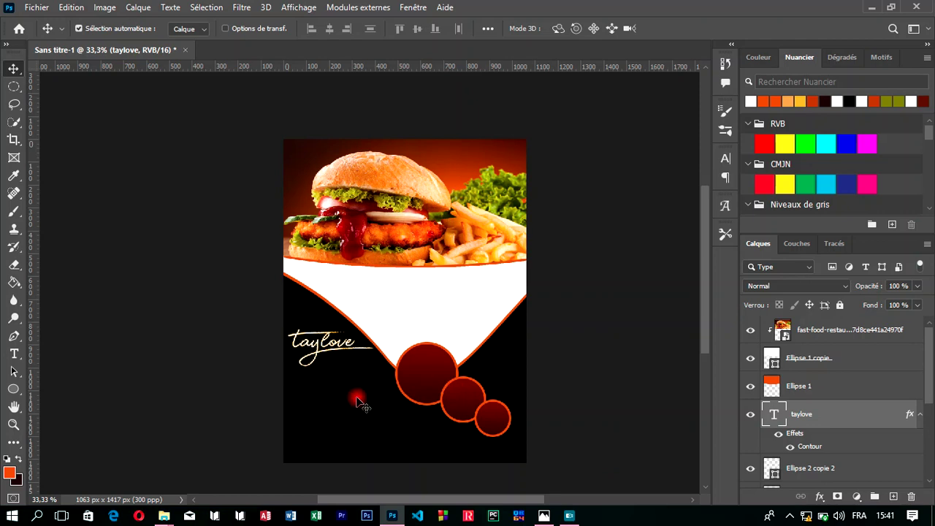
Step: Start a new text box below the logo, then cancel it
click(13, 355)
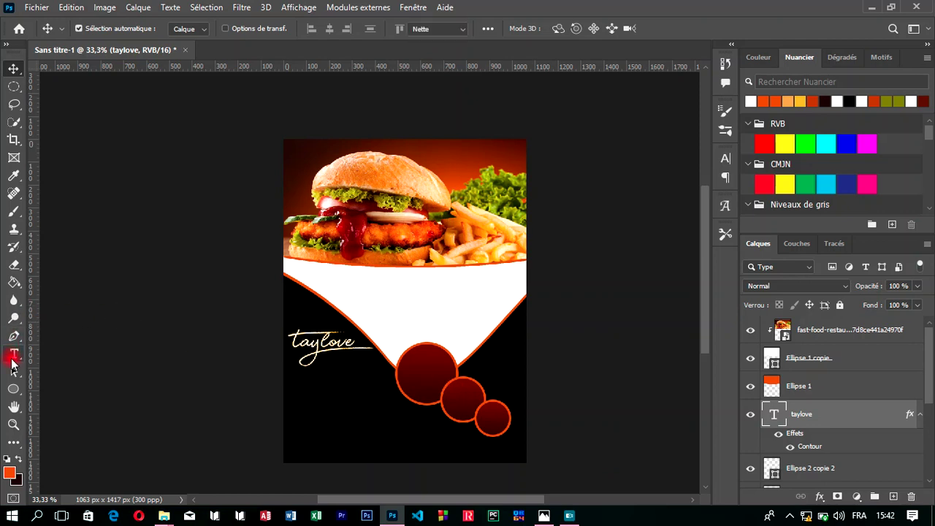
click(328, 392)
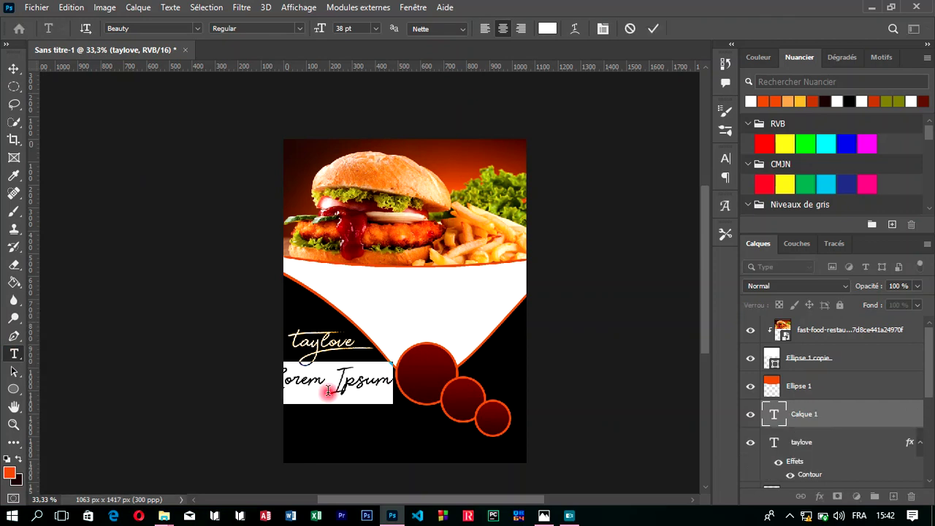
text(re)
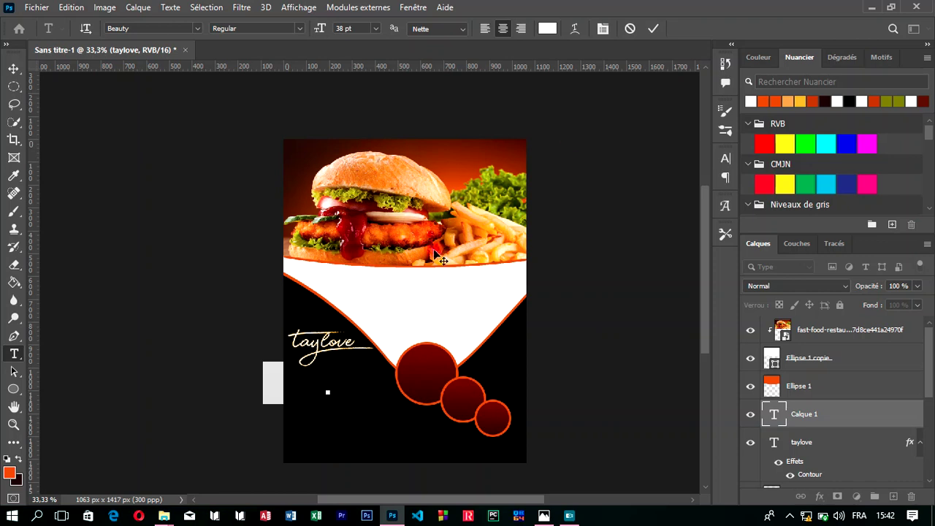
click(630, 29)
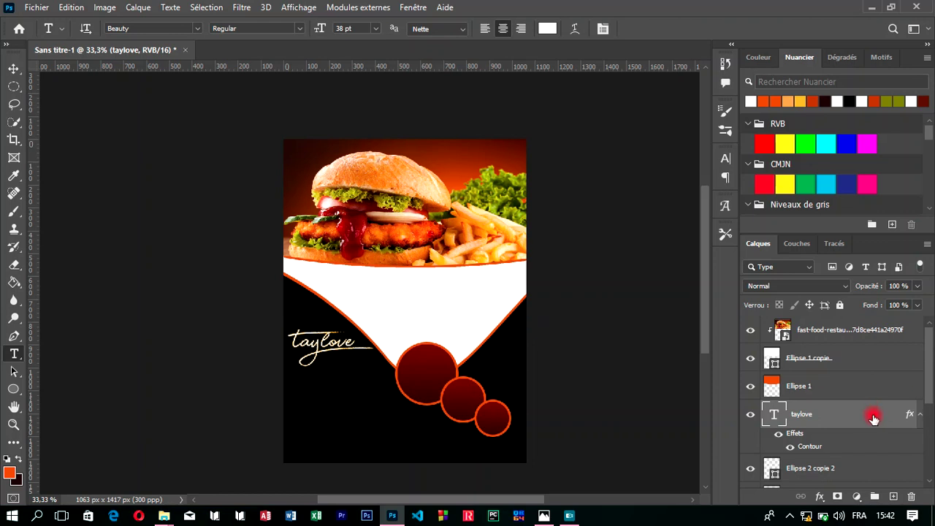
Step: Duplicate the taylove layer, move the copy down and replace its text with 'rest'
key(ctrl+j)
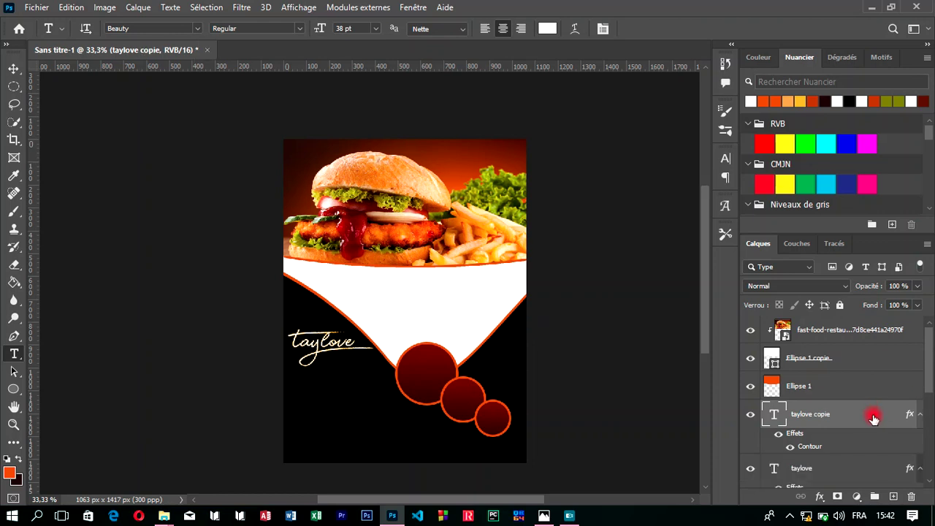
click(321, 343)
drag(340, 376, 348, 419)
drag(372, 386, 238, 359)
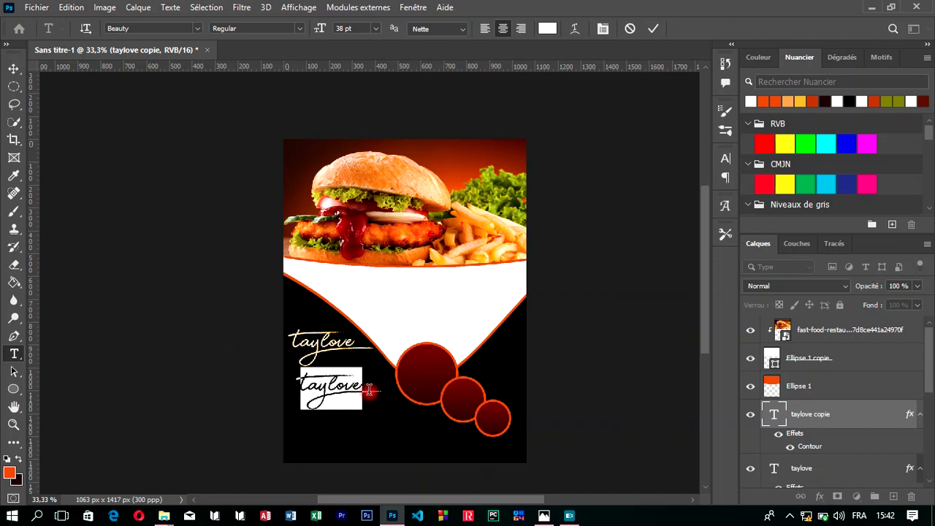
text(ze)
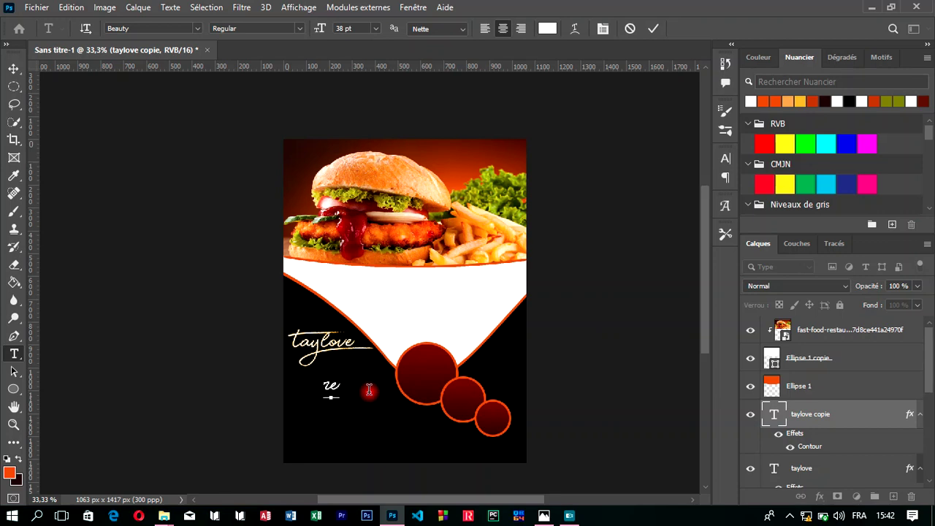
text(st)
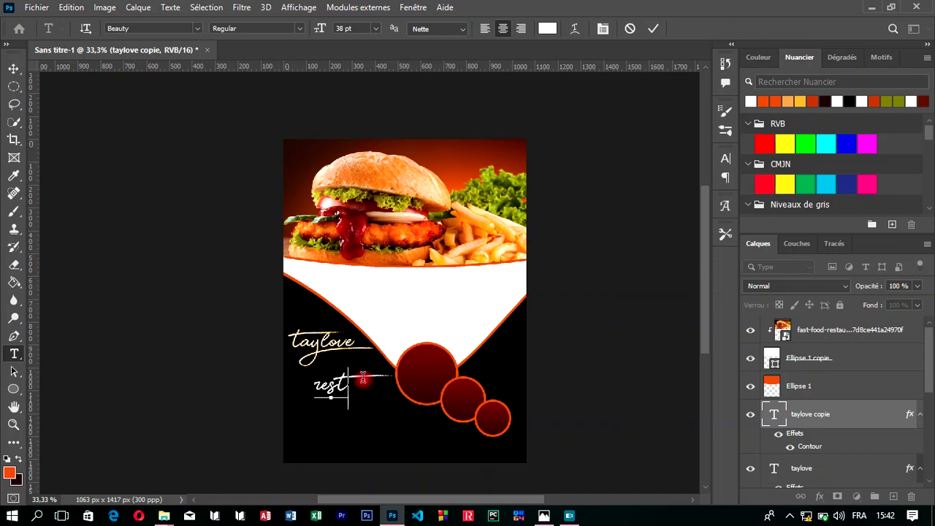
Step: Set the word 'rest' to 25 pt and commit the text
drag(358, 377, 293, 371)
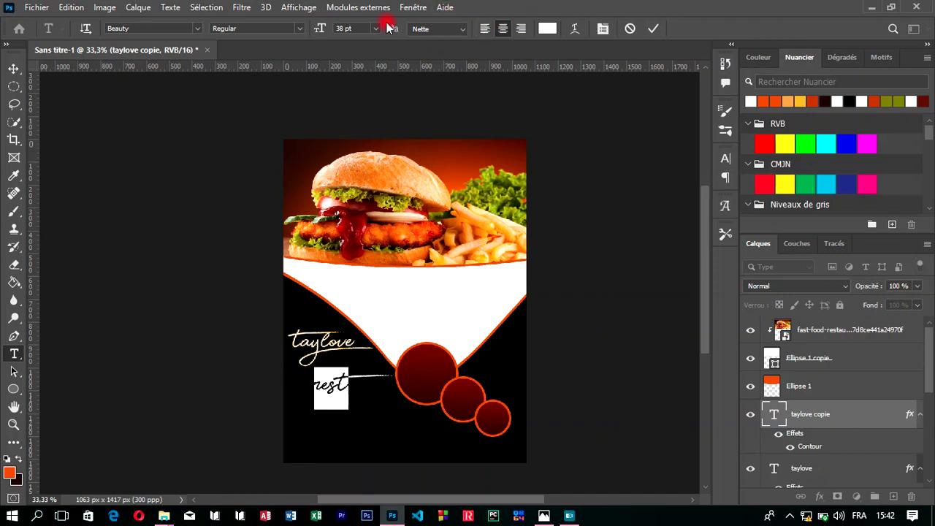
drag(322, 27, 312, 28)
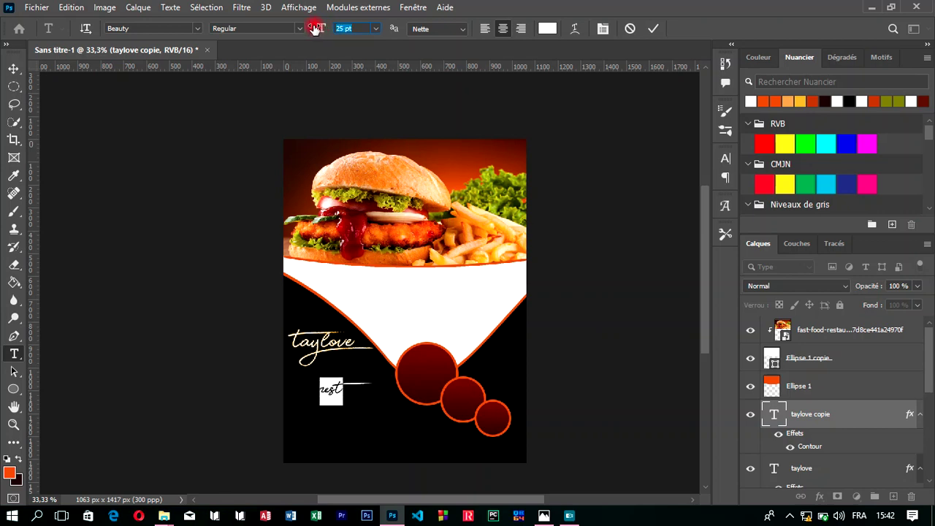
click(655, 28)
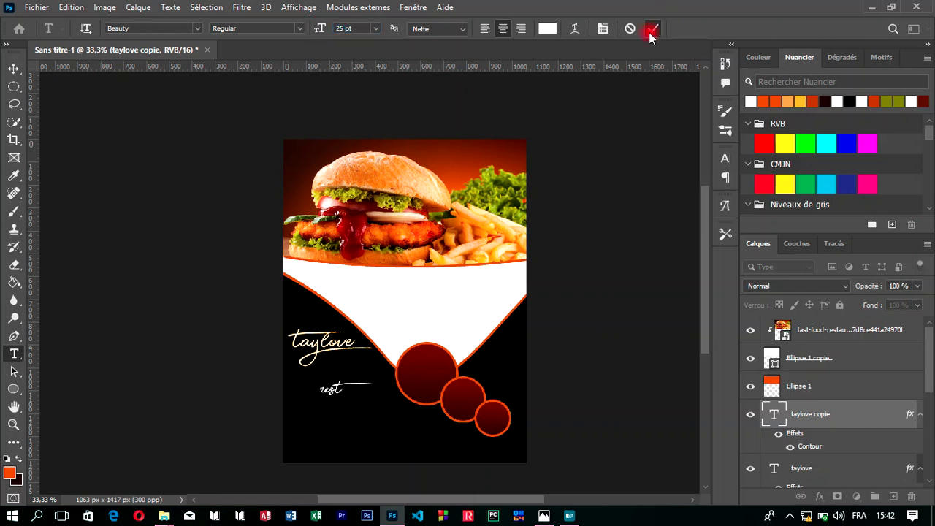
click(13, 68)
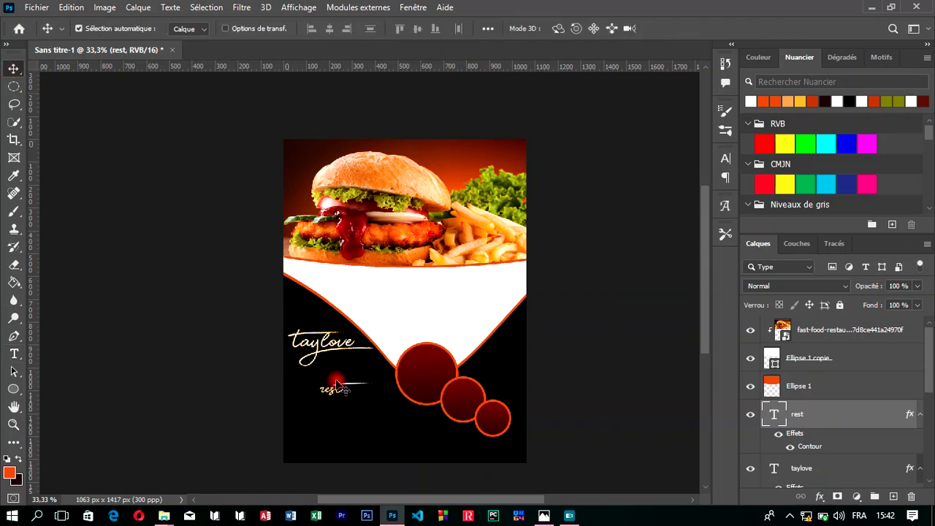
Step: Tuck the 'rest' text directly under the taylove swash
drag(341, 385, 341, 359)
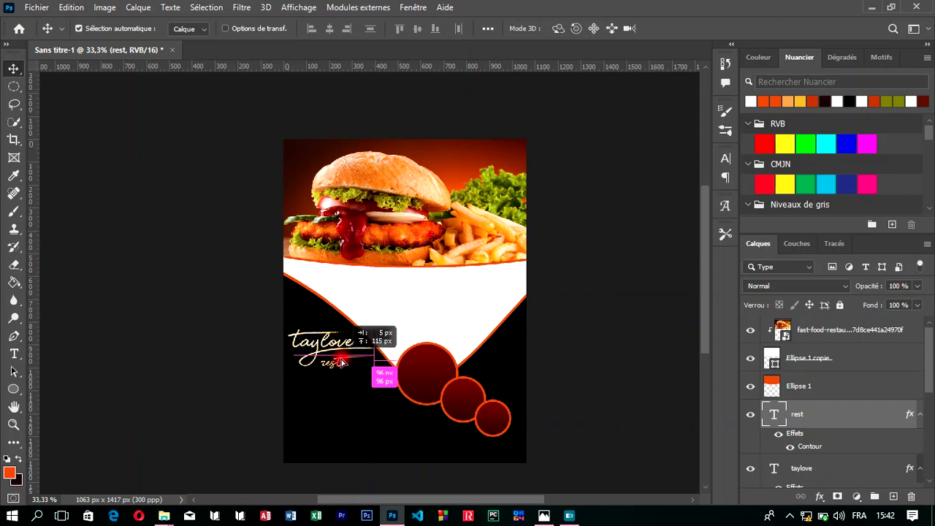
drag(341, 358, 339, 360)
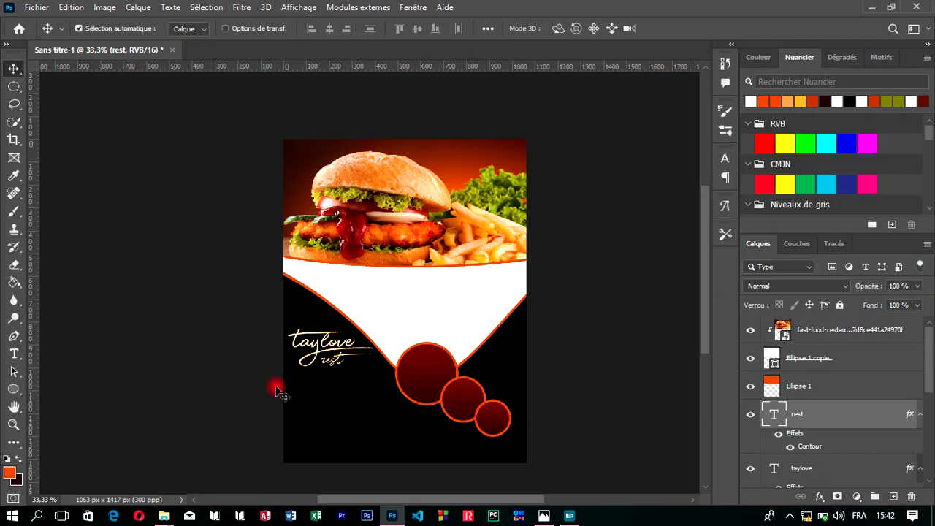
mouse_move(163, 516)
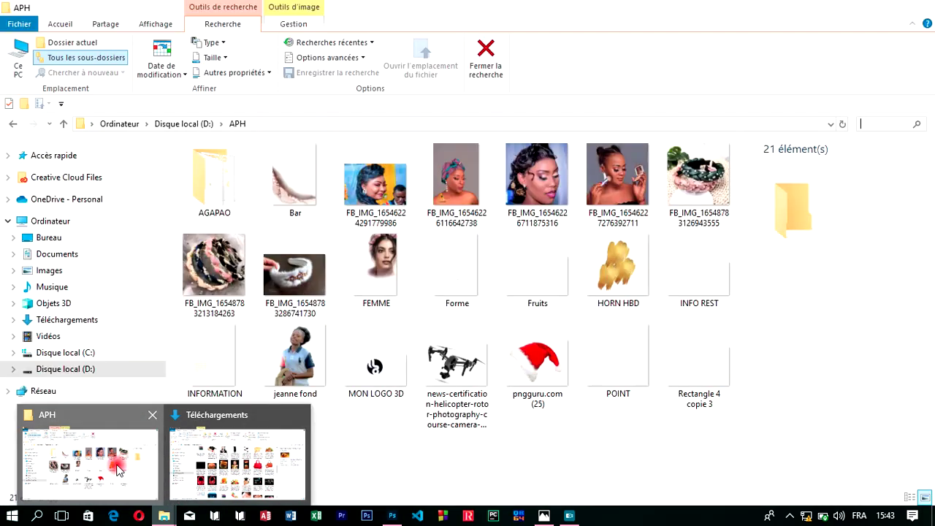
click(125, 467)
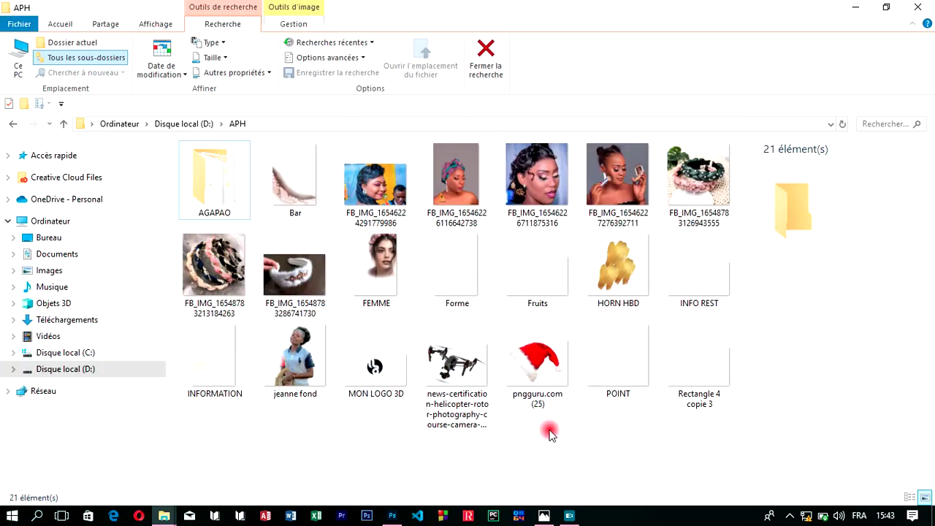
Step: Drag the INFO REST image from the APH folder onto the flyer's lower left
click(686, 274)
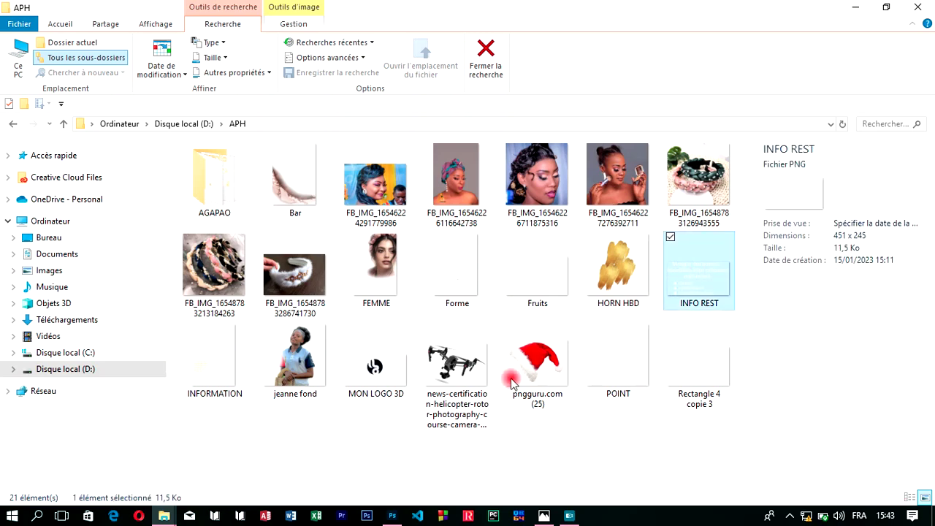
mouse_move(393, 516)
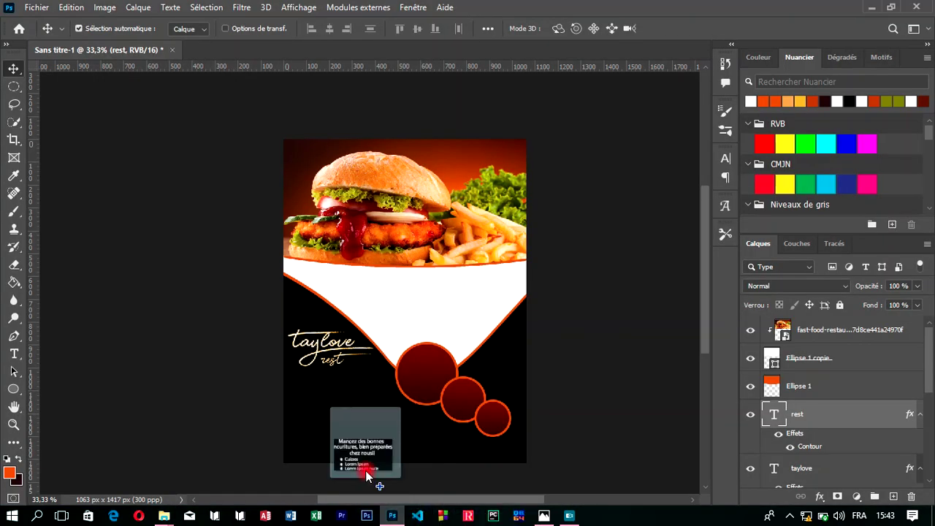
drag(399, 515, 342, 435)
drag(423, 314, 361, 411)
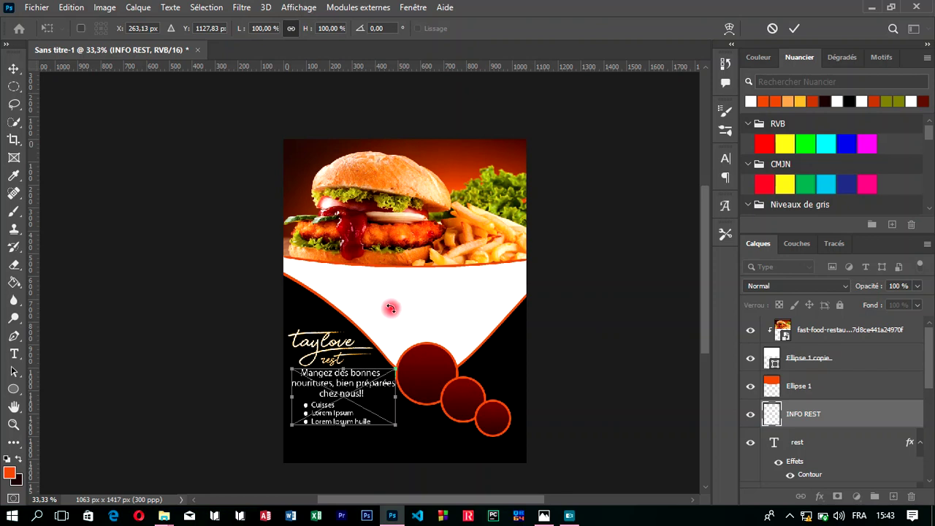
Step: Scale the INFO REST block down and shift it left under the logo
click(310, 31)
drag(307, 30, 290, 29)
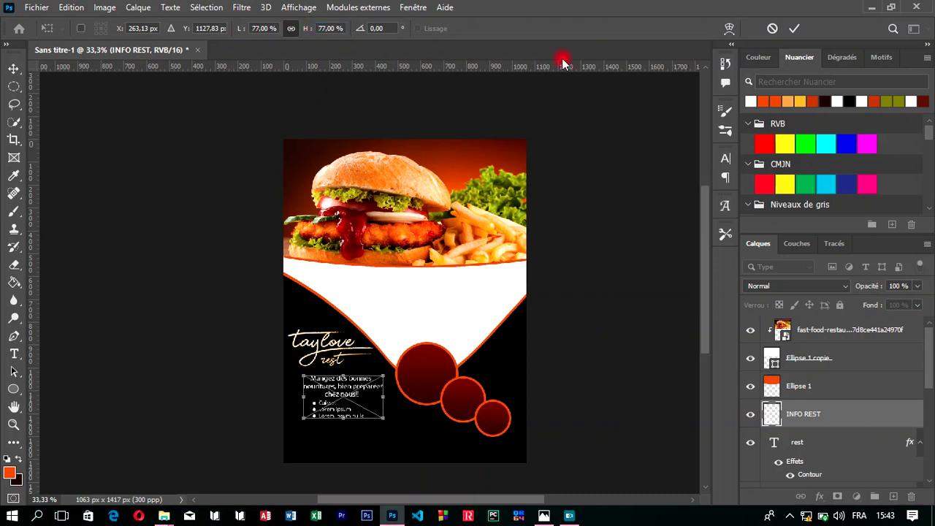
click(795, 29)
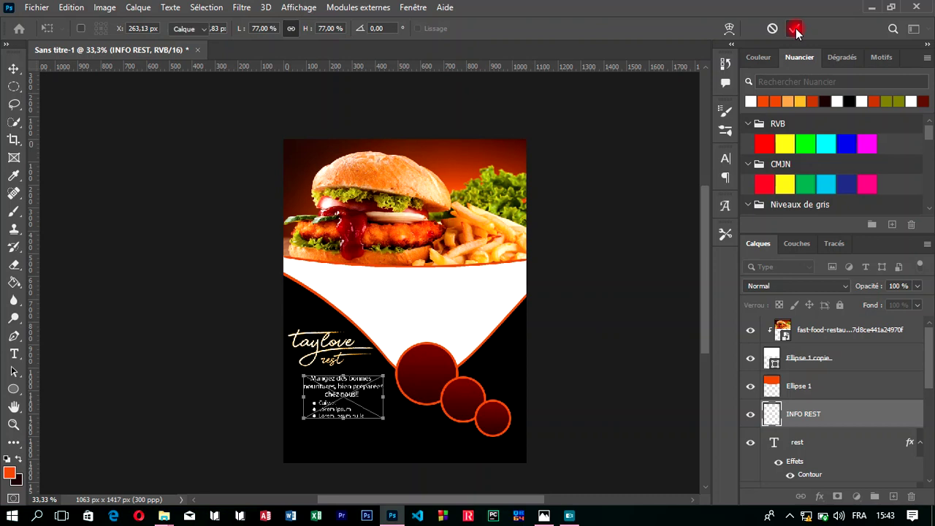
click(332, 390)
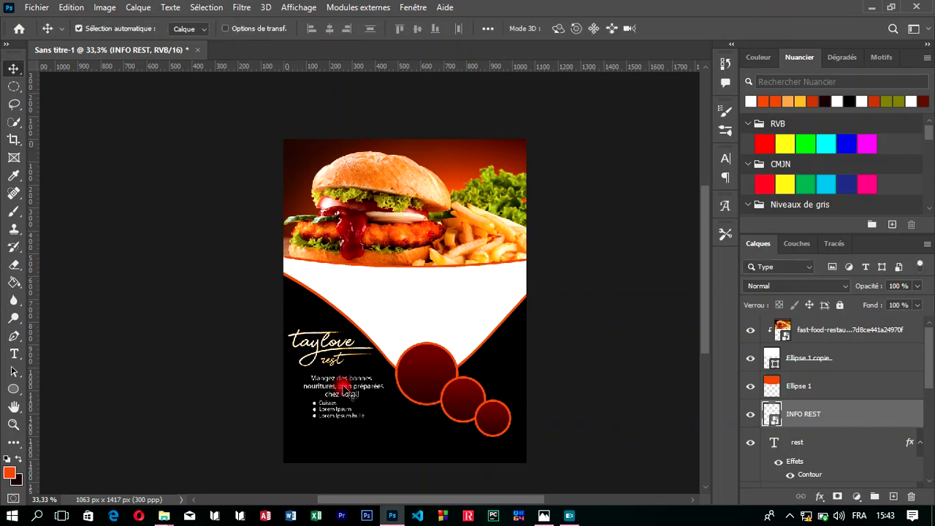
drag(352, 395, 336, 390)
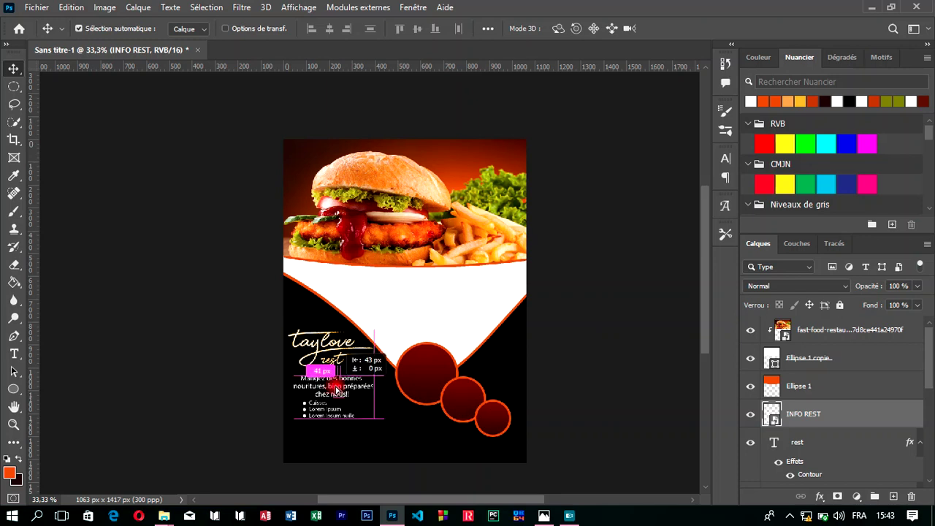
drag(335, 390, 336, 389)
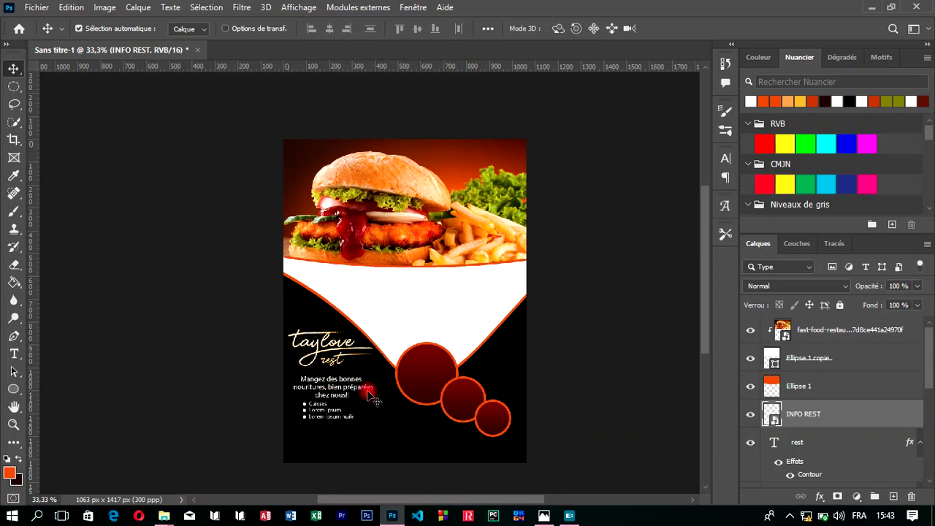
key(Up)
key(Up)
key(Up)
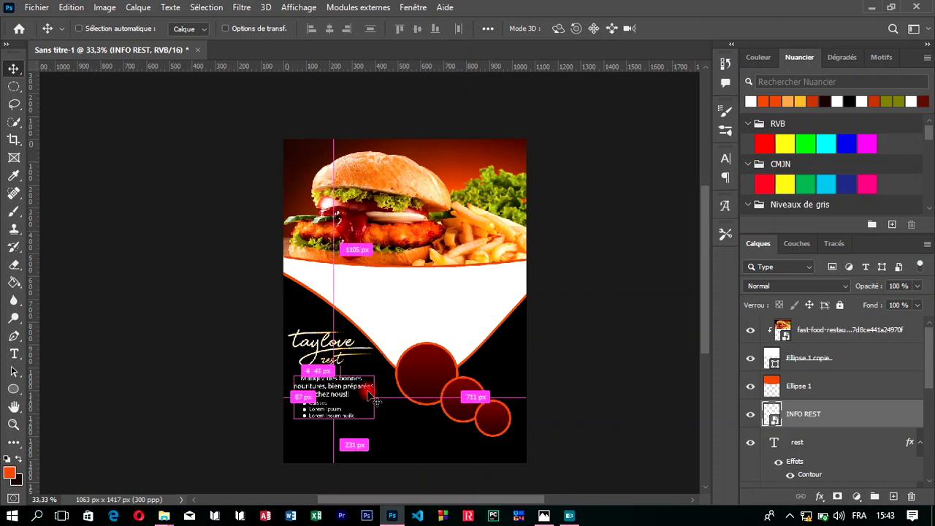
Step: Rescale the INFO REST block to 83% and nudge it slightly right
key(ctrl+t)
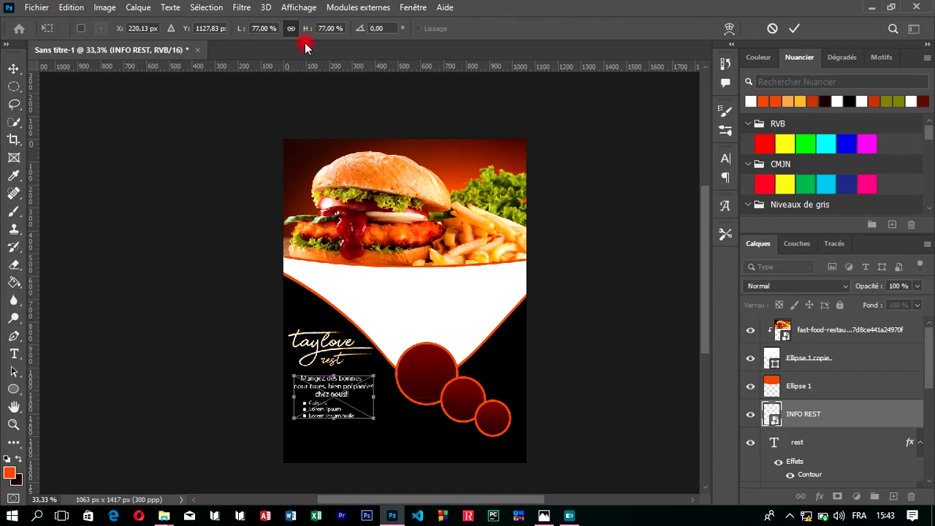
drag(305, 28, 307, 30)
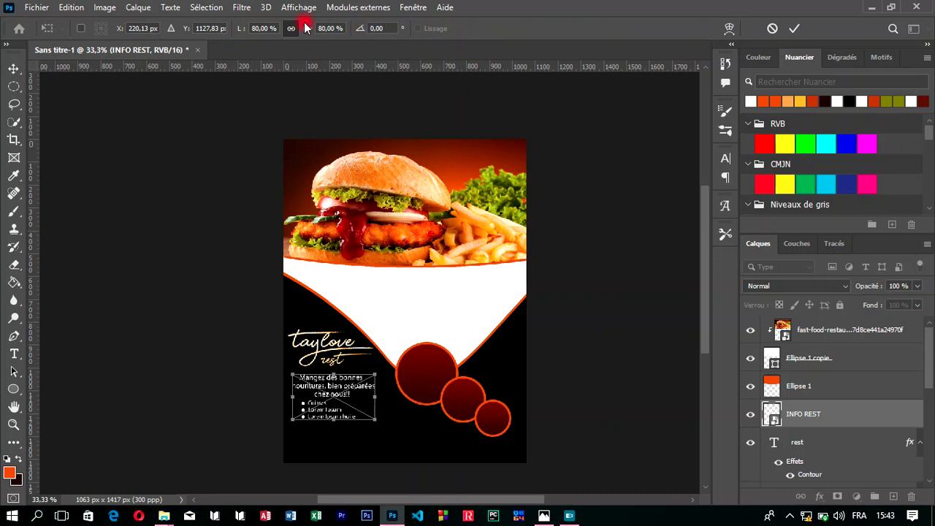
drag(306, 28, 309, 29)
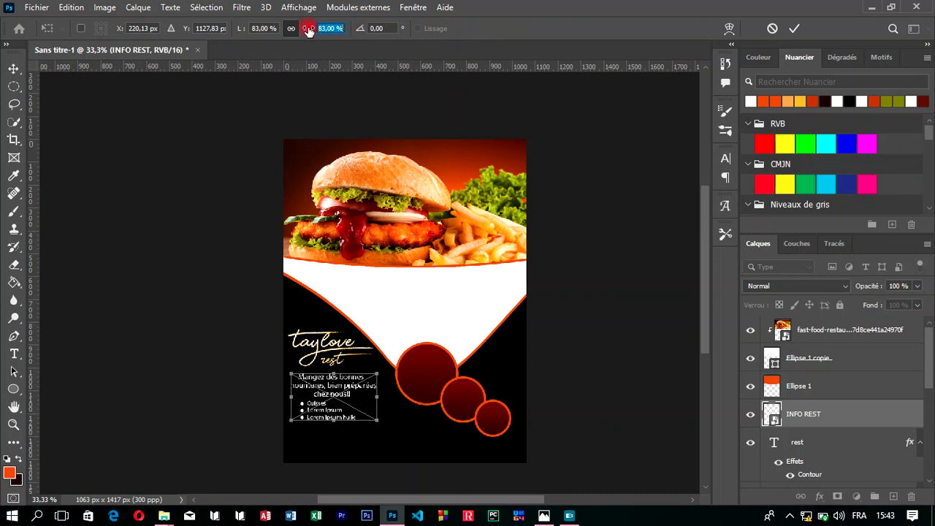
click(794, 29)
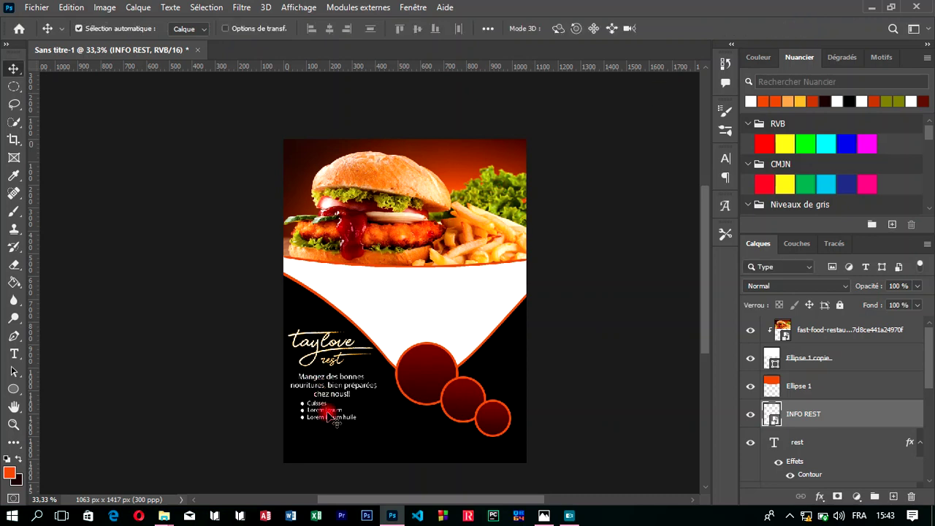
drag(323, 410, 327, 410)
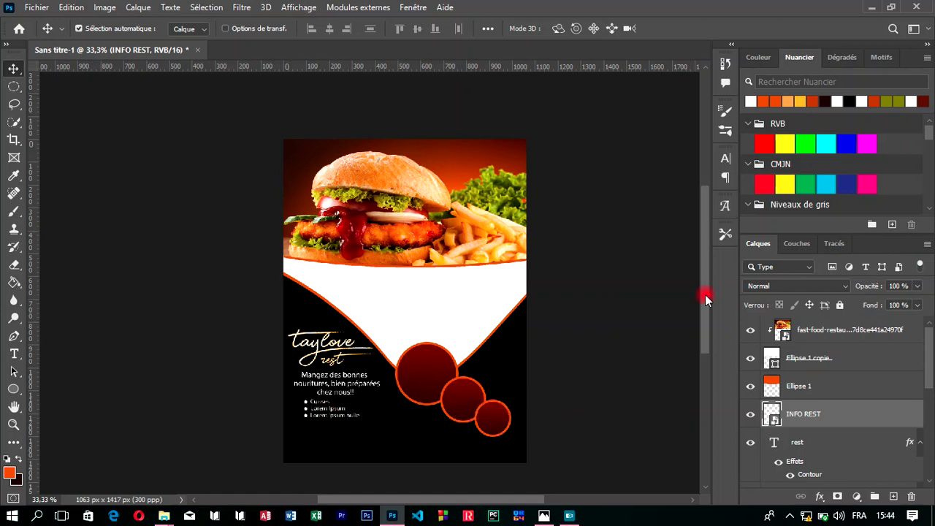
scroll(705, 308, down, 2)
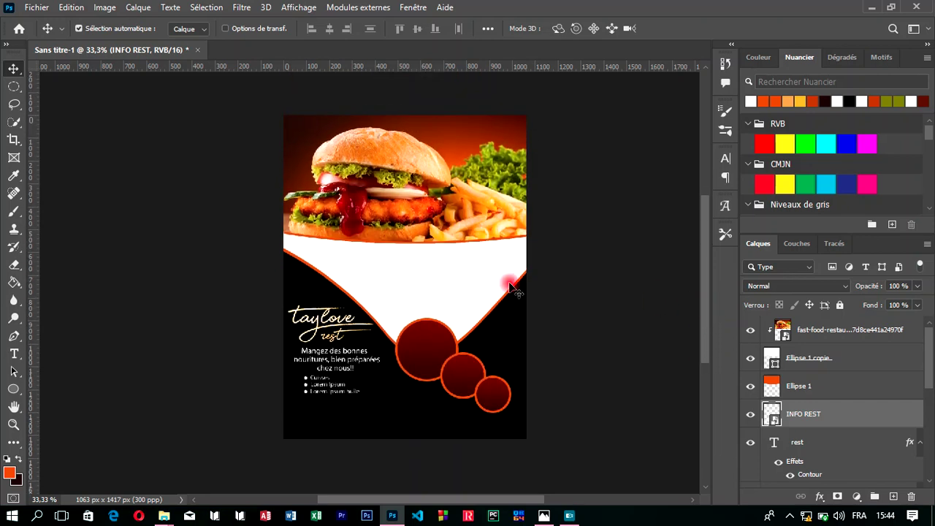
click(163, 516)
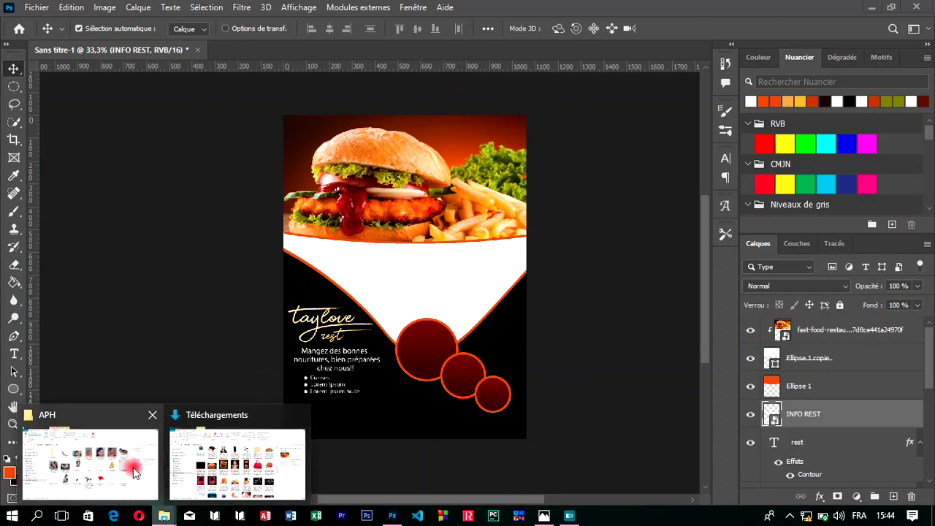
Step: Open the AGAPAO folder in APH and drag the LOC image onto the flyer
click(134, 469)
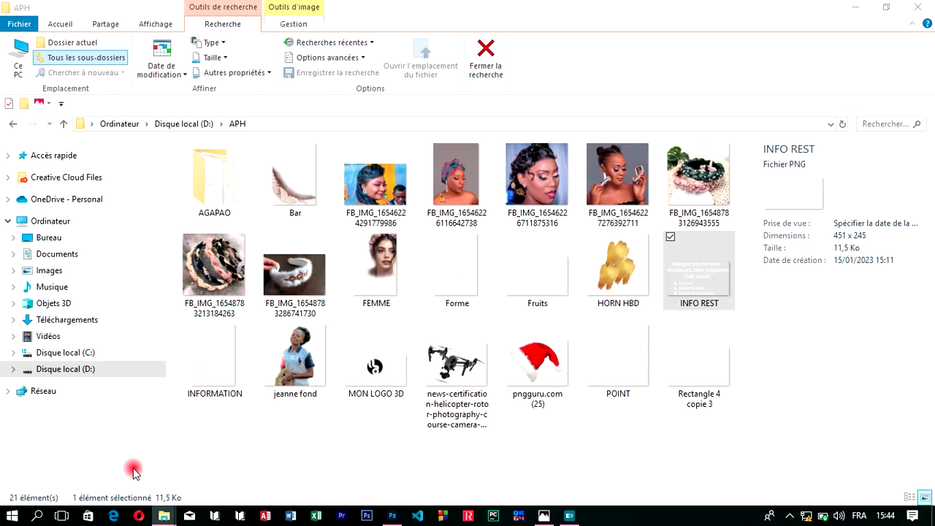
click(217, 181)
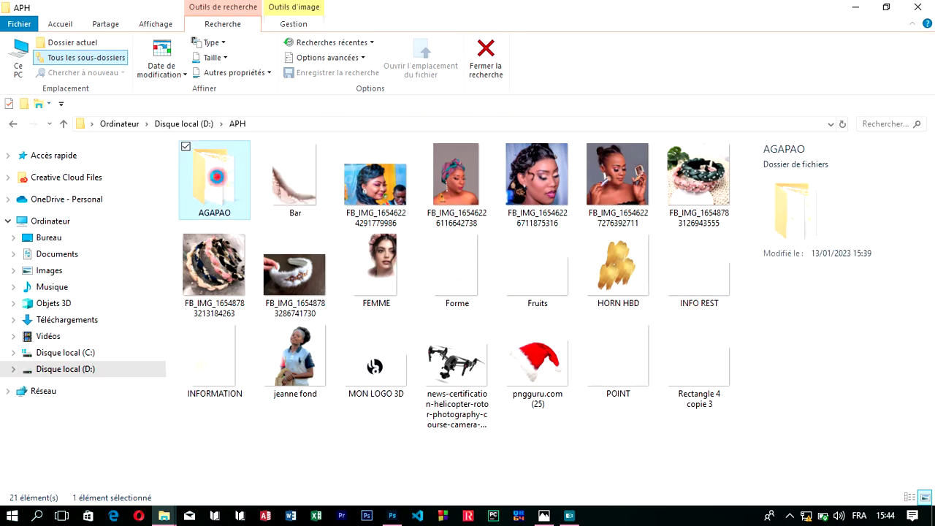
double_click(217, 177)
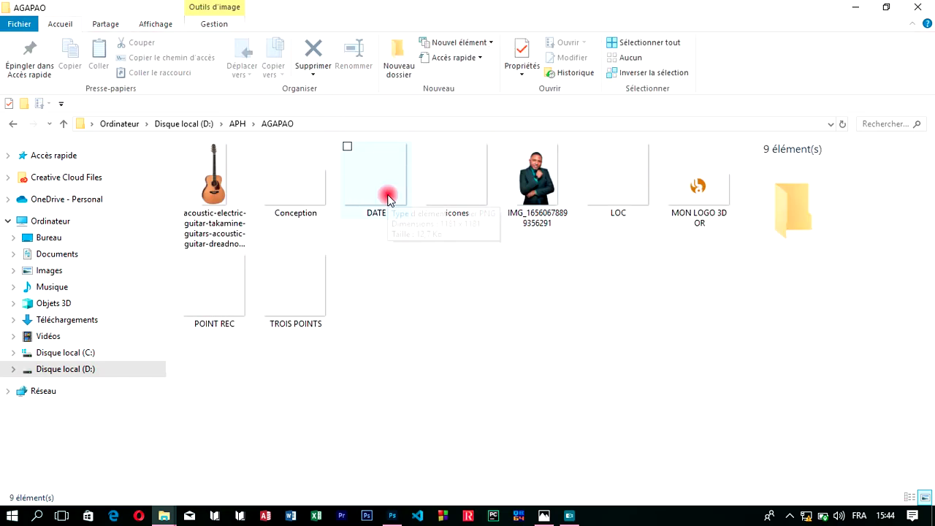
click(620, 186)
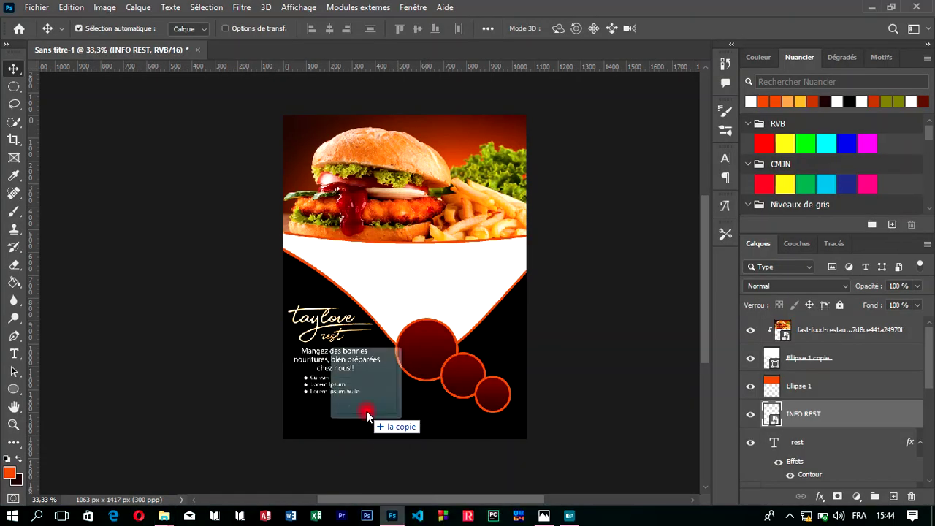
drag(394, 504, 366, 411)
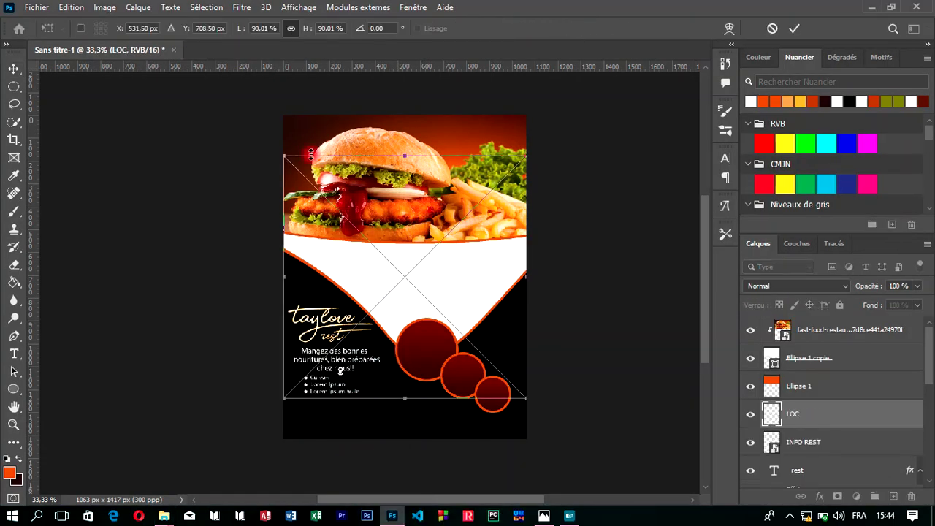
Step: Rescale the LOC pin icon and commit it at the flyer's bottom-left corner
drag(307, 28, 320, 35)
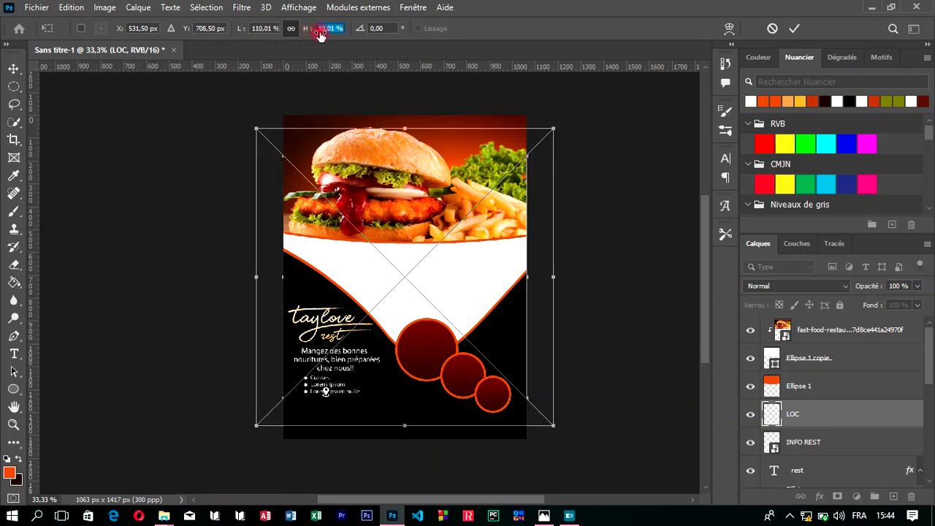
mouse_move(461, 269)
mouse_down()
mouse_move(447, 318)
mouse_move(439, 310)
mouse_up()
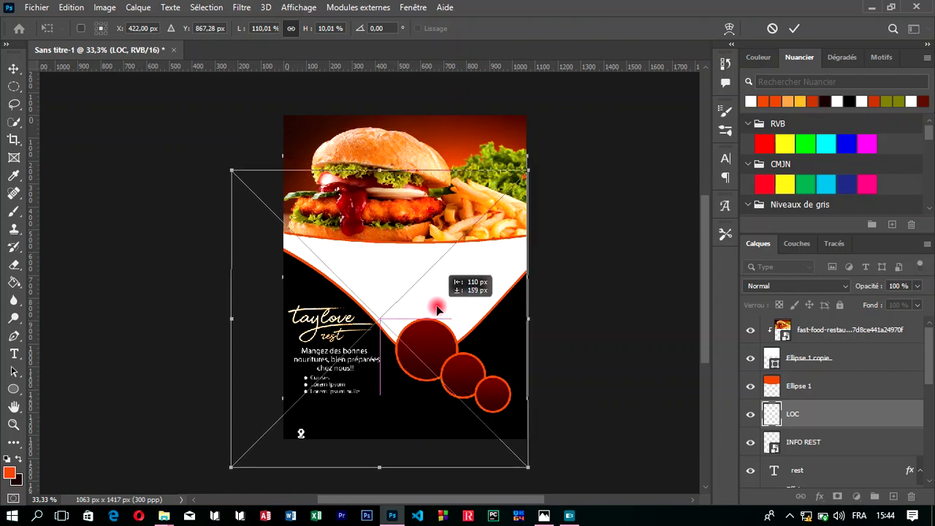
drag(436, 310, 437, 305)
click(794, 29)
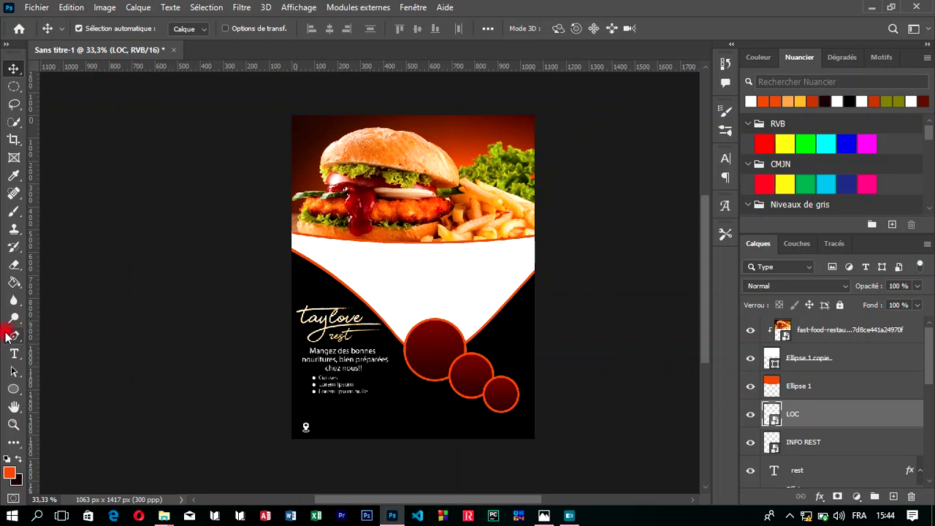
Step: Start a Myriad Pro text line at the flyer's bottom and type the first address word
click(15, 355)
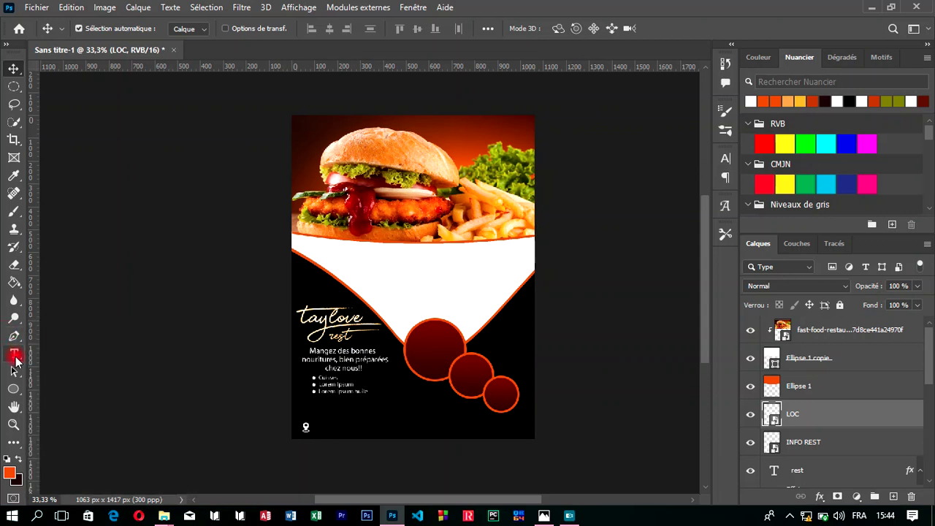
click(347, 418)
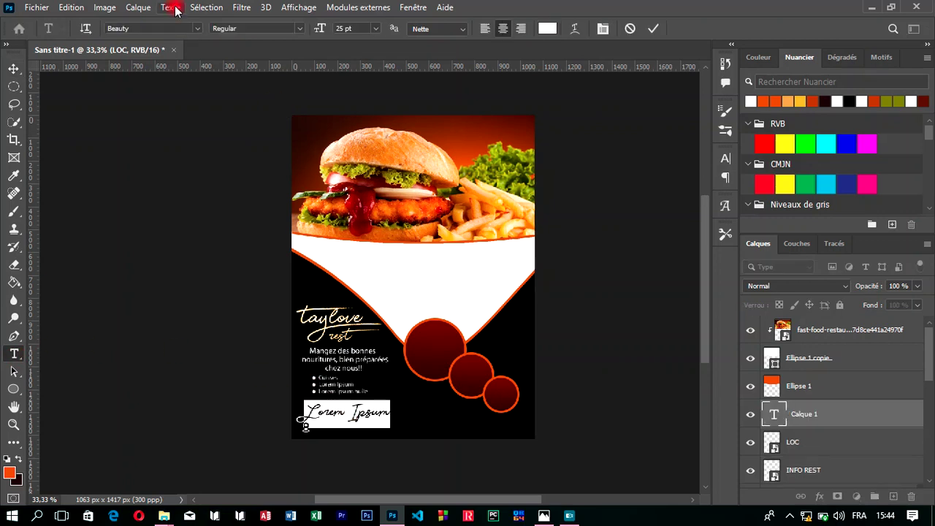
click(198, 29)
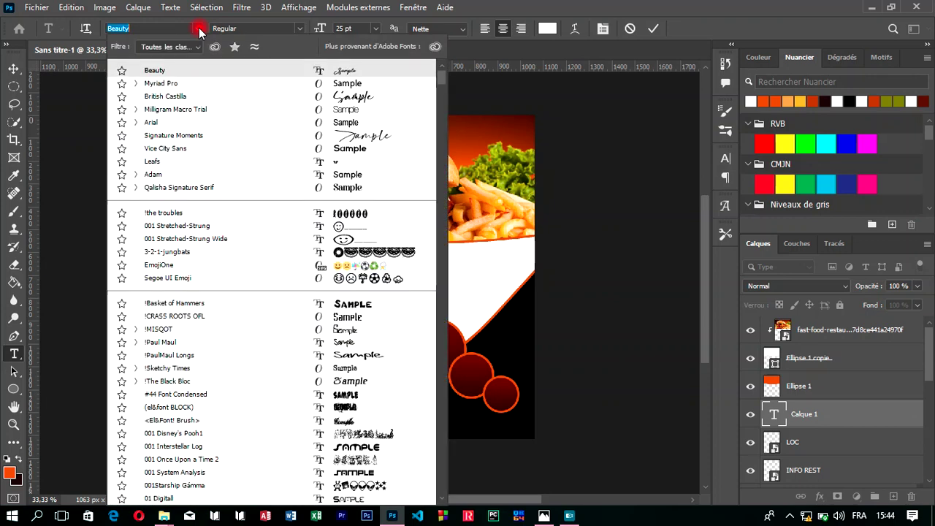
click(194, 82)
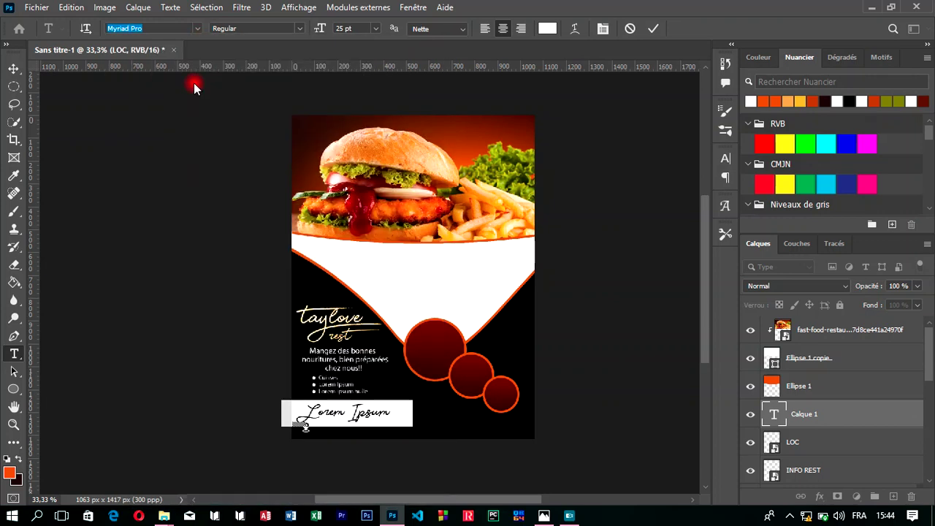
click(375, 281)
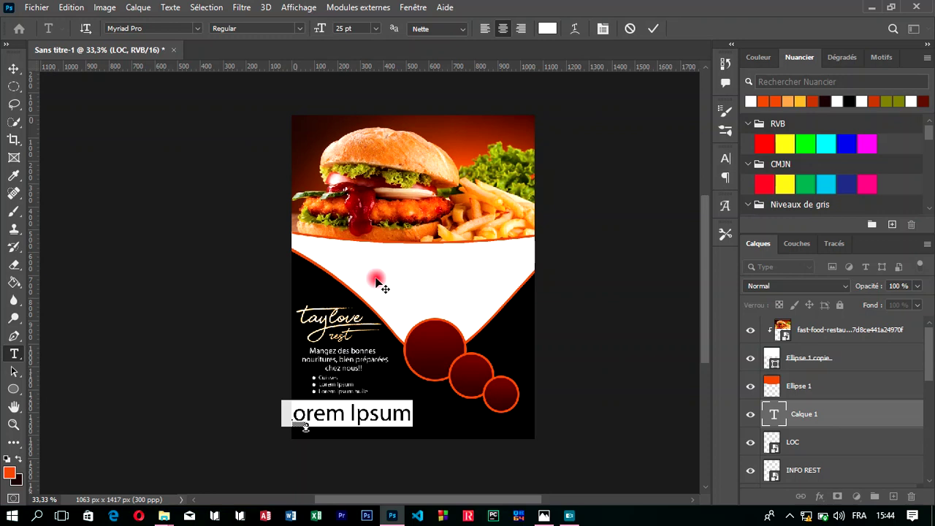
text(M)
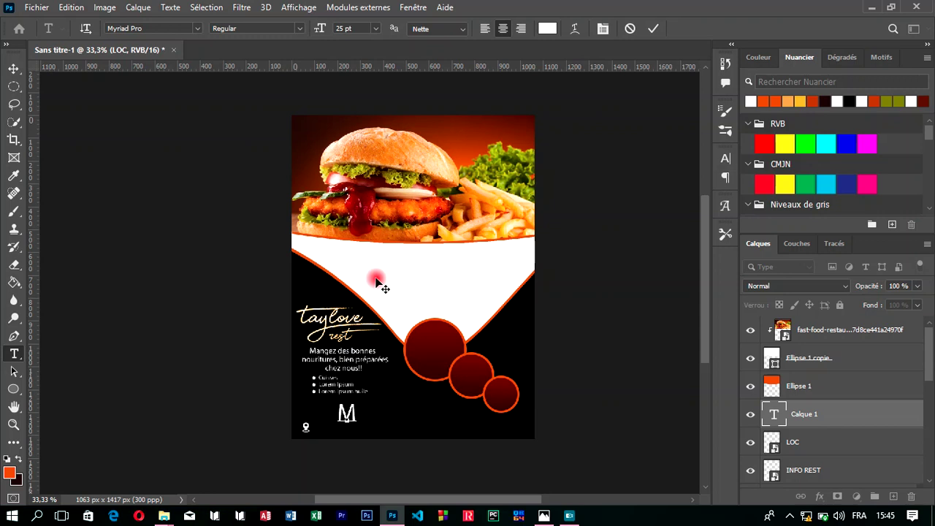
text(ete)
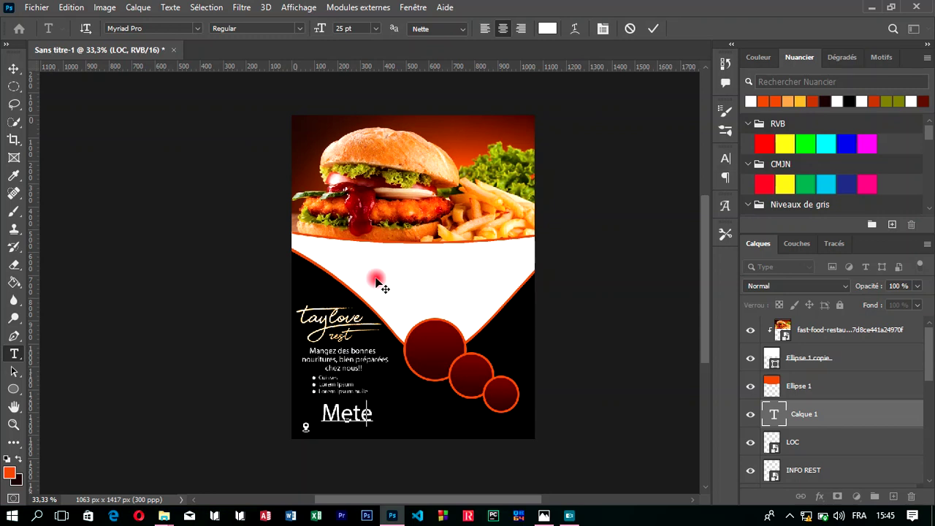
key(BackSpace)
key(BackSpace)
key(BackSpace)
text(atete)
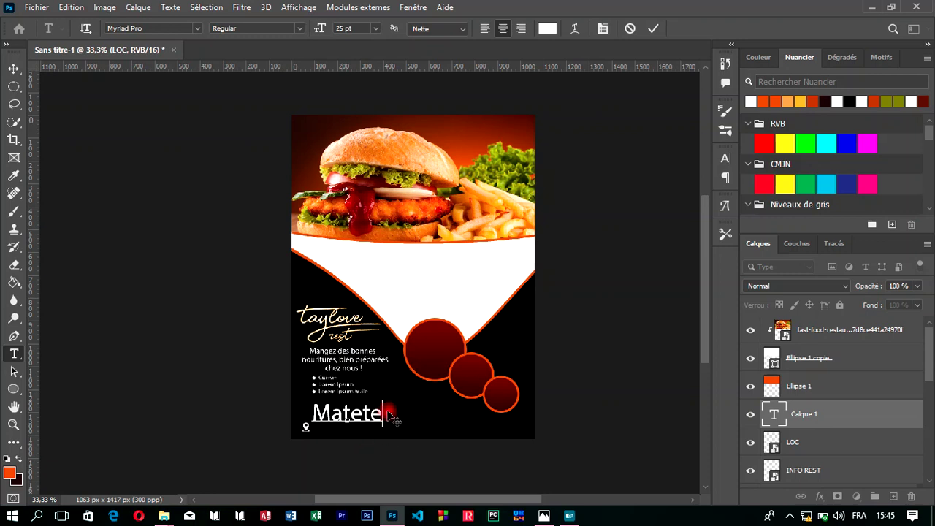
Step: Reduce the text size, finish typing the restaurant's address line and commit it
drag(380, 411, 271, 391)
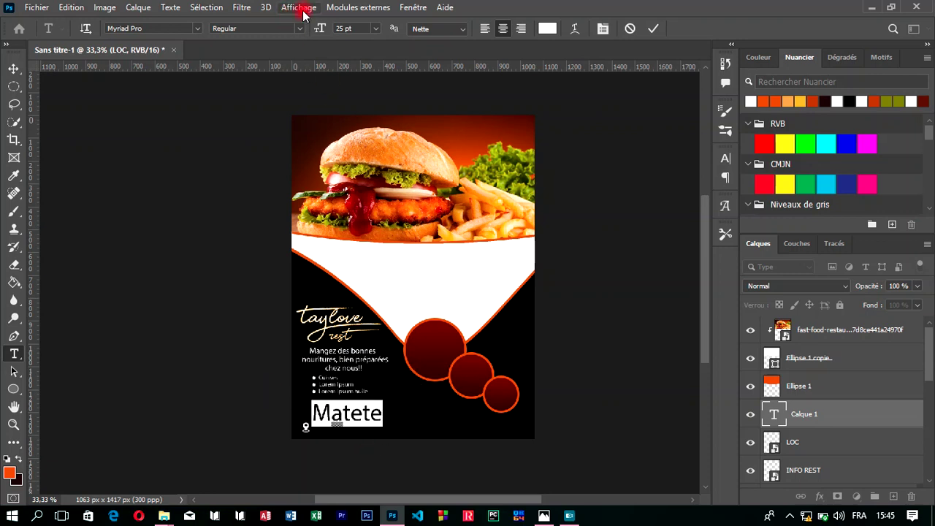
drag(322, 29, 311, 29)
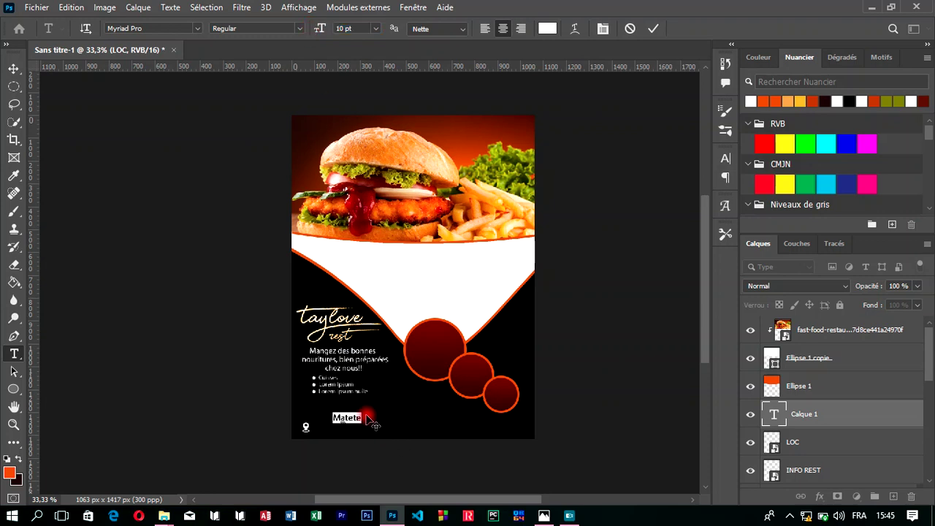
click(362, 417)
text(, 132)
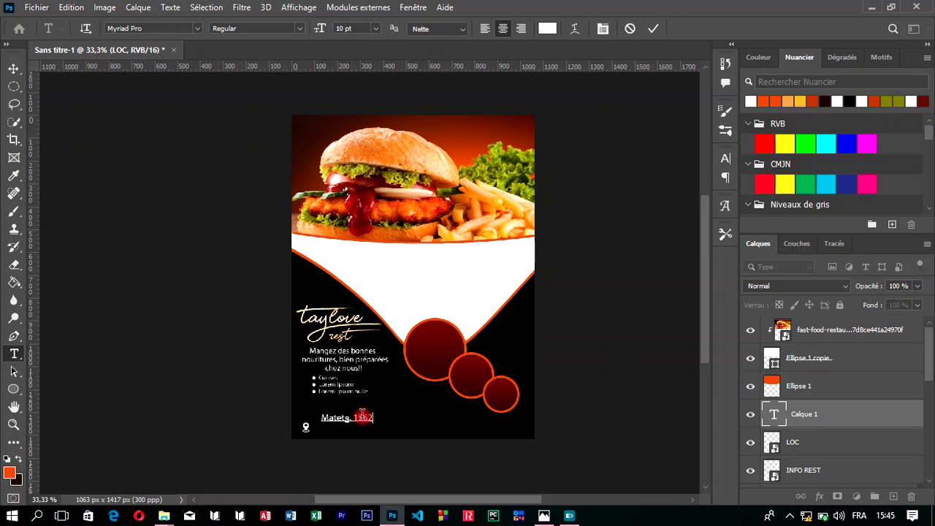
text(3  )
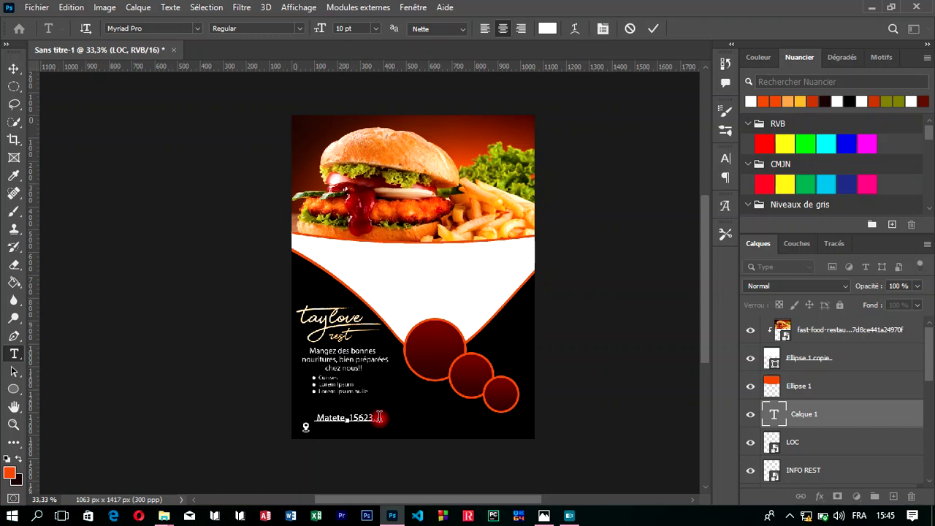
text(   Kinsha)
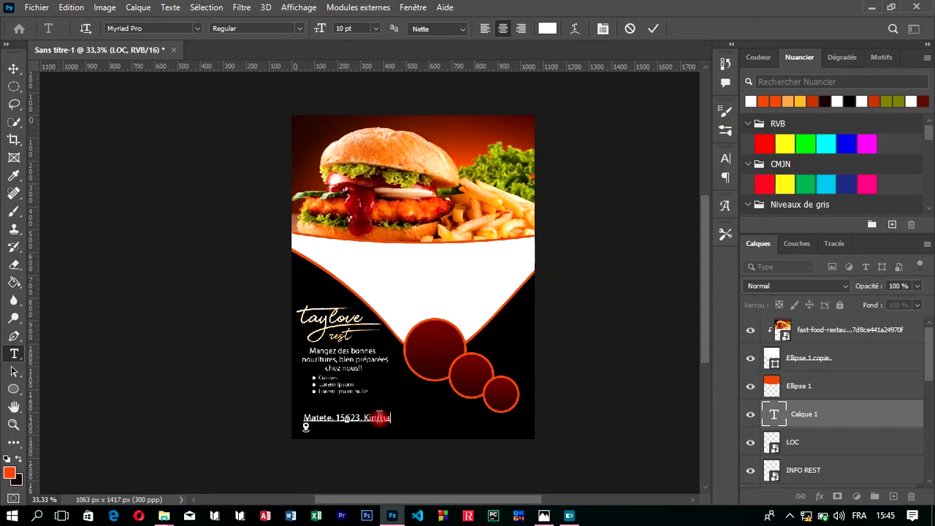
text(sa)
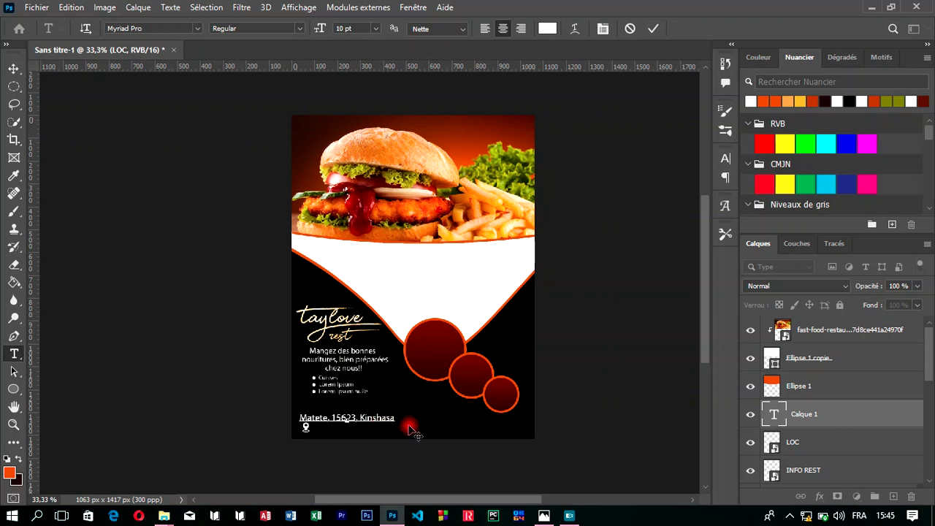
mouse_move(410, 430)
mouse_down()
mouse_move(428, 432)
mouse_move(288, 396)
mouse_up()
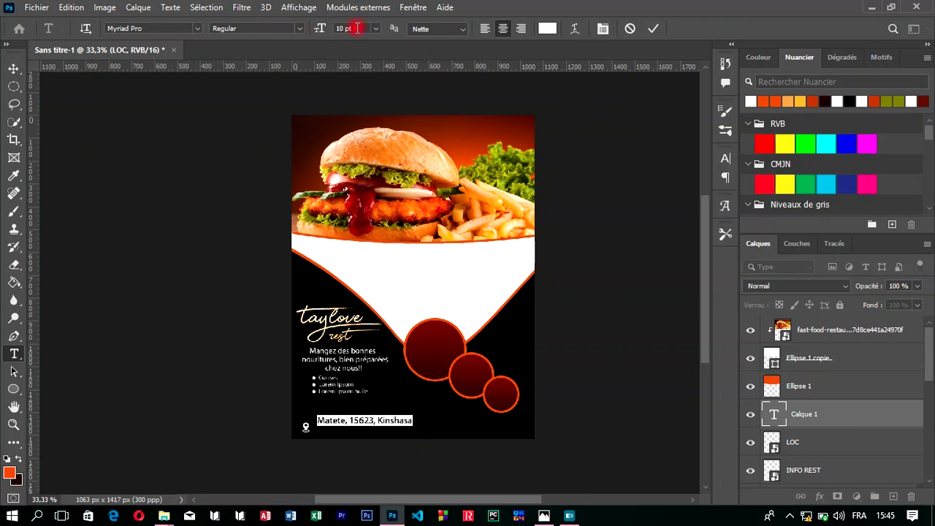
scroll(356, 28, down, 2)
scroll(356, 29, down, 1)
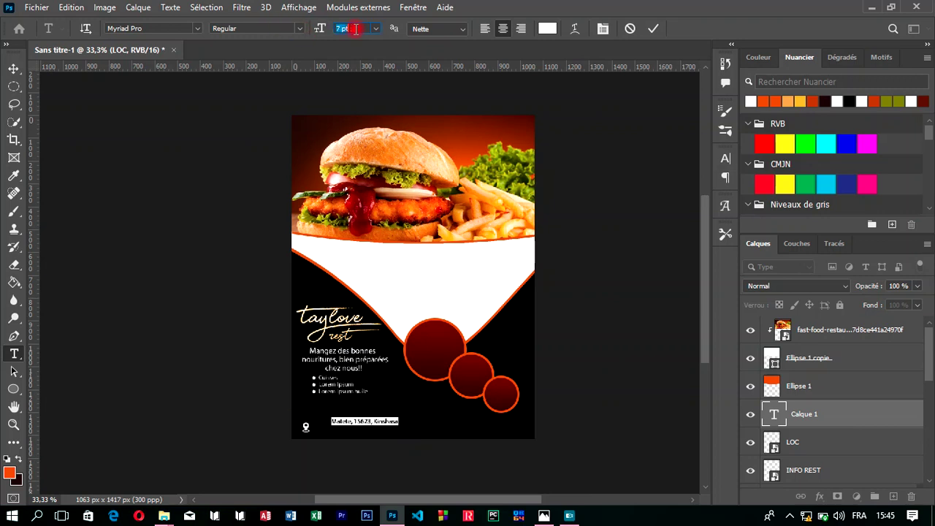
scroll(356, 29, down, 1)
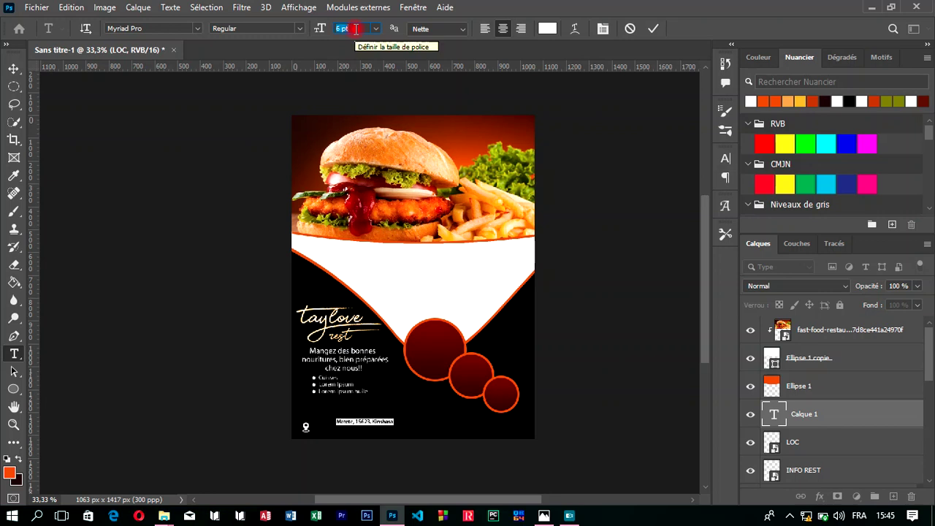
scroll(356, 28, up, 1)
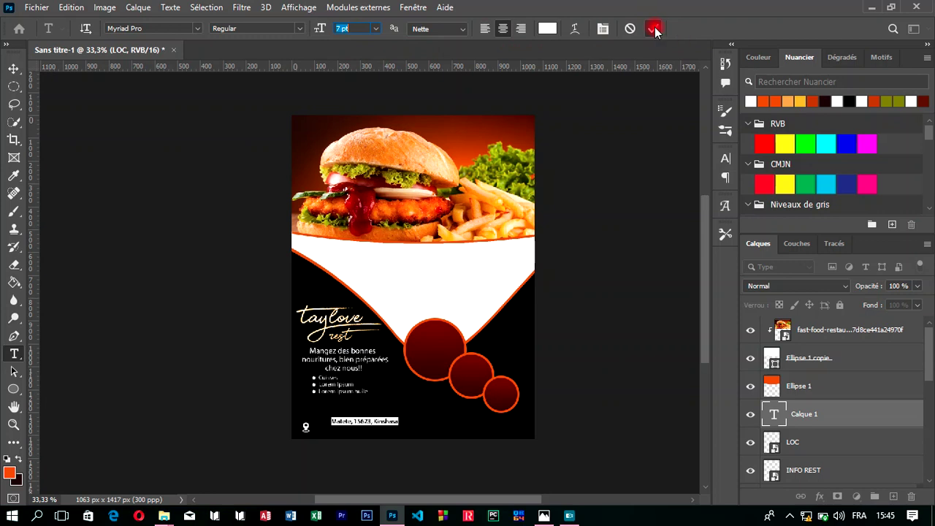
click(254, 292)
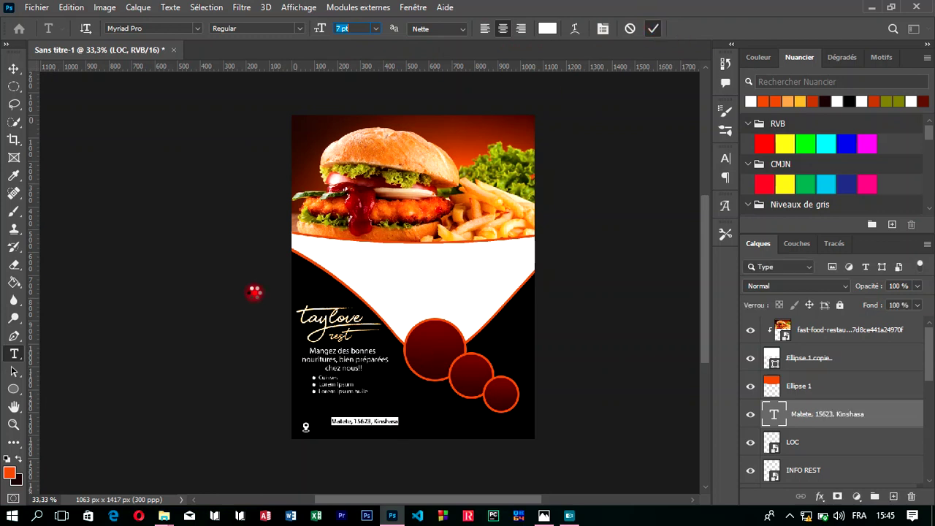
Step: Position the address line beside the location pin icon
click(76, 148)
click(13, 68)
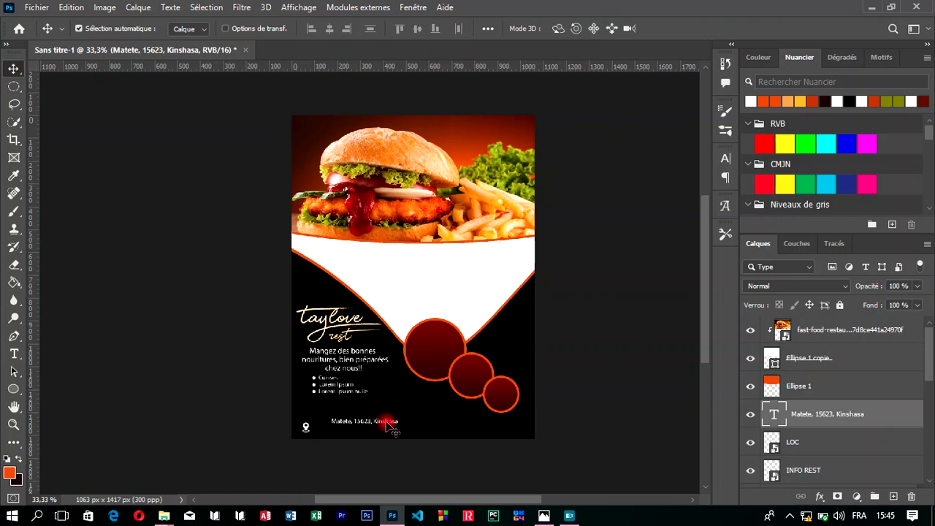
drag(388, 421, 375, 430)
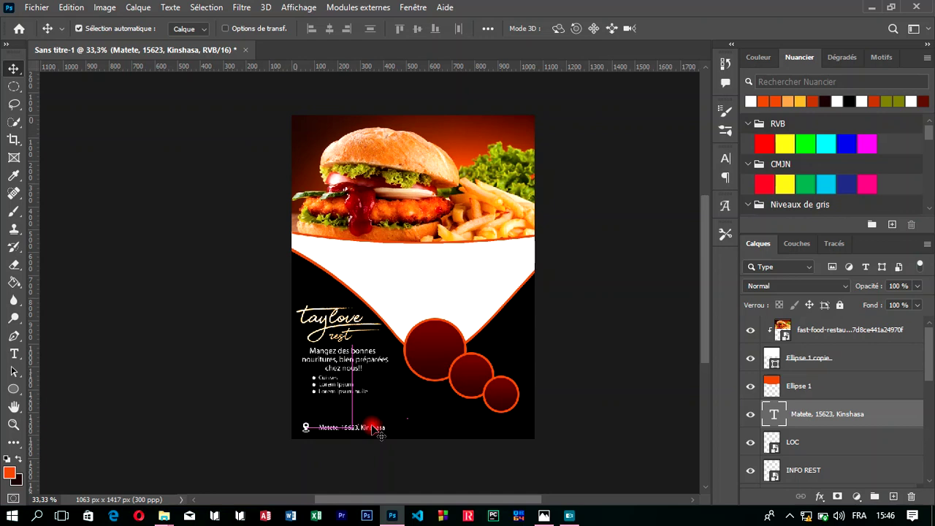
drag(372, 429, 373, 427)
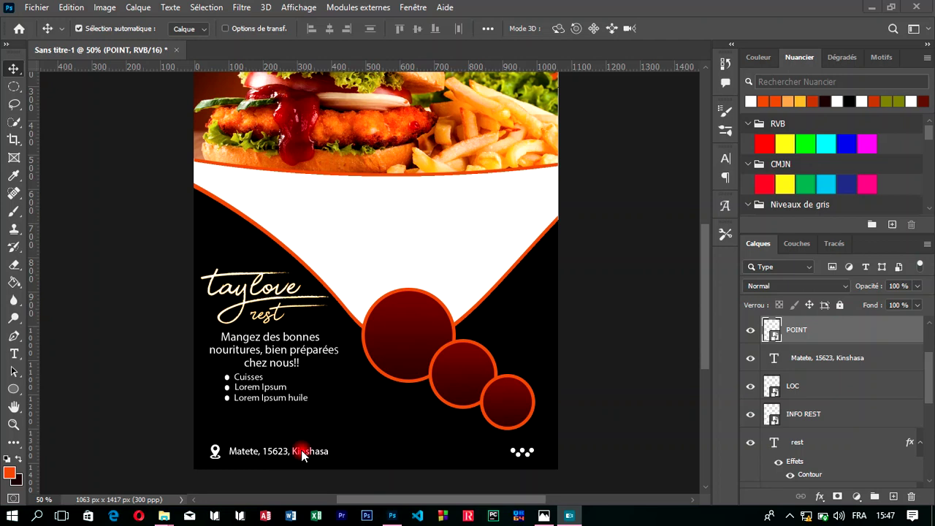
click(404, 355)
click(403, 353)
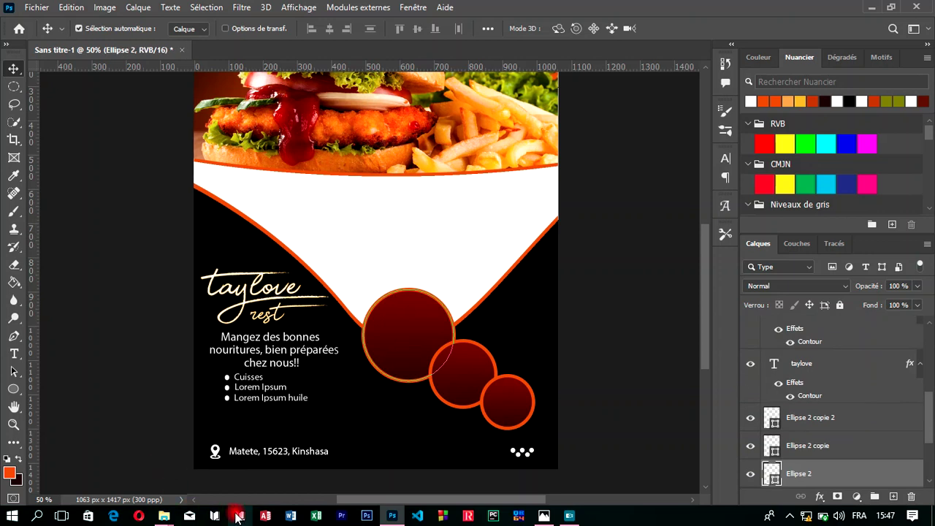
click(164, 516)
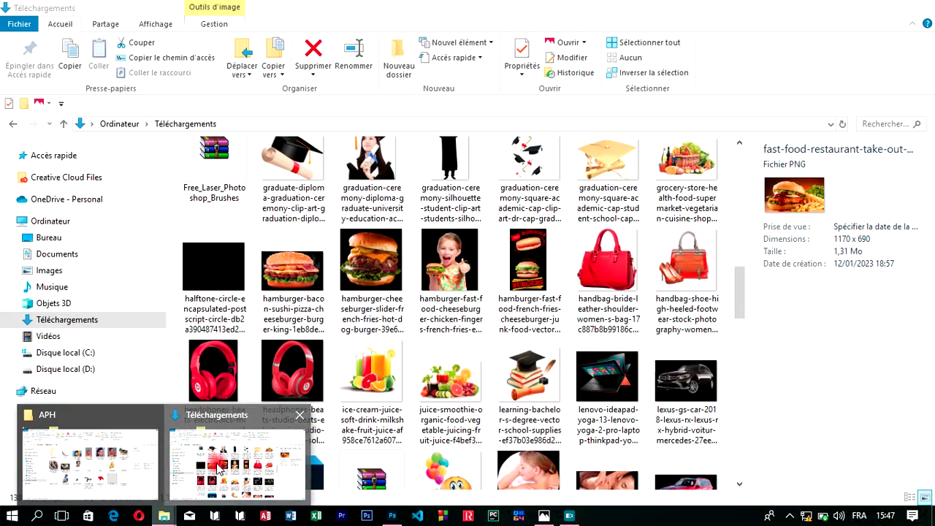
Step: Select three FB_IMG food photos in Téléchargements and drag them into Photoshop
click(218, 468)
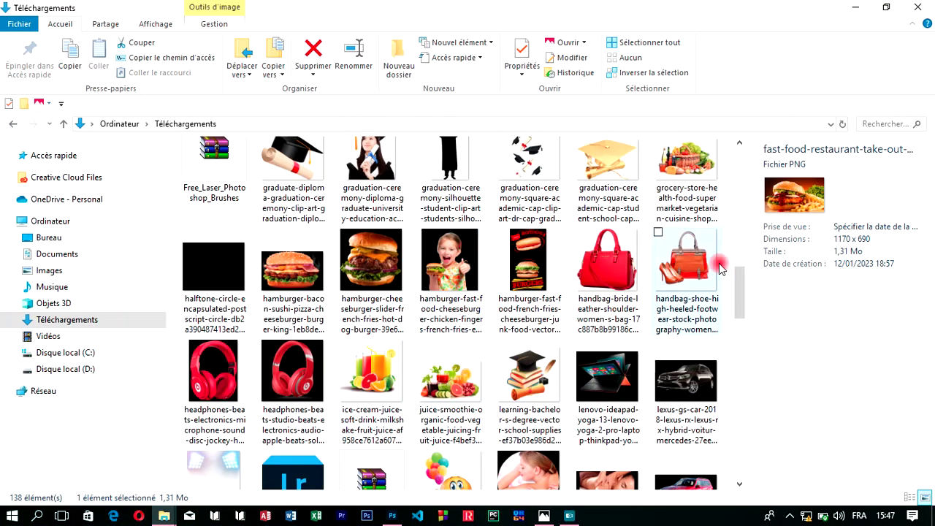
drag(737, 283, 742, 262)
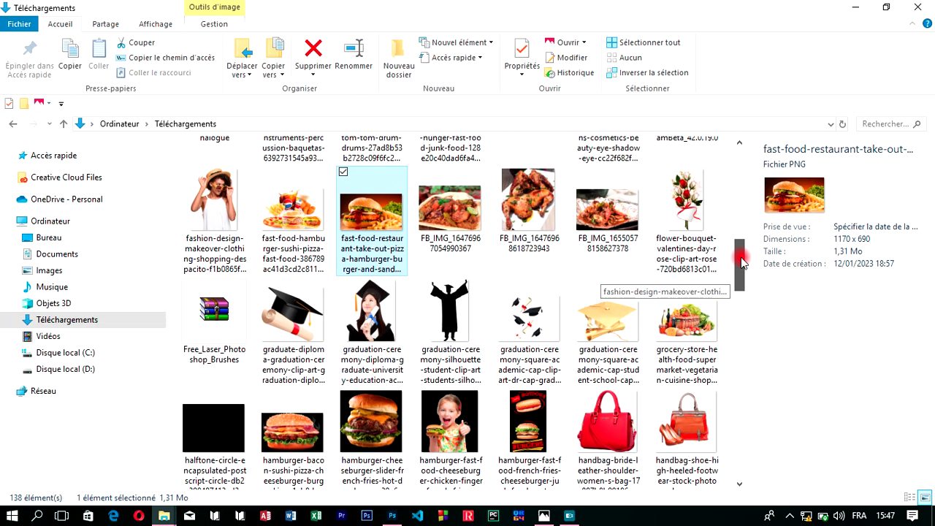
scroll(720, 257, up, 1)
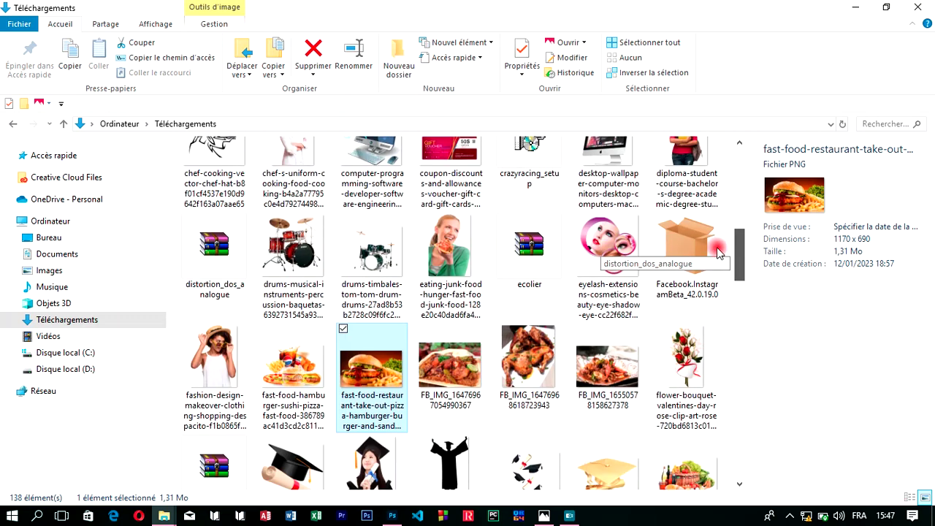
scroll(720, 257, down, 1)
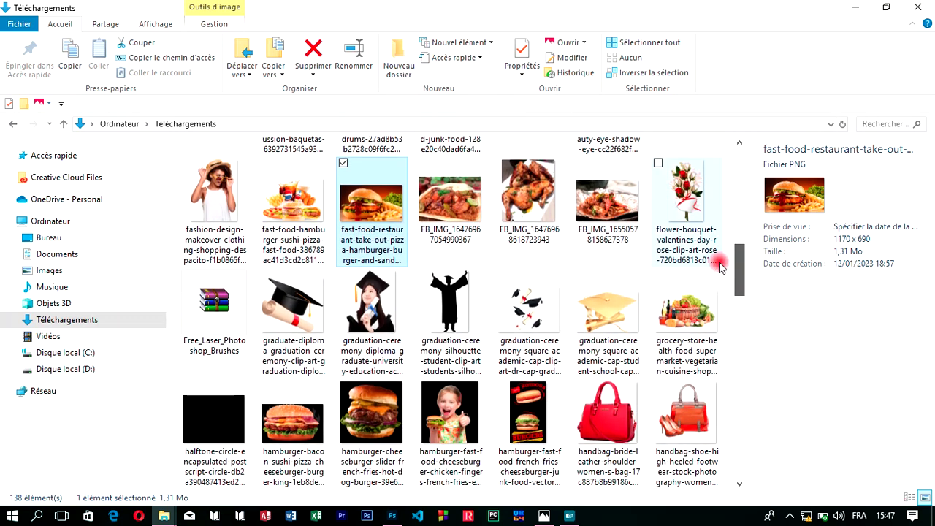
click(594, 214)
click(512, 185)
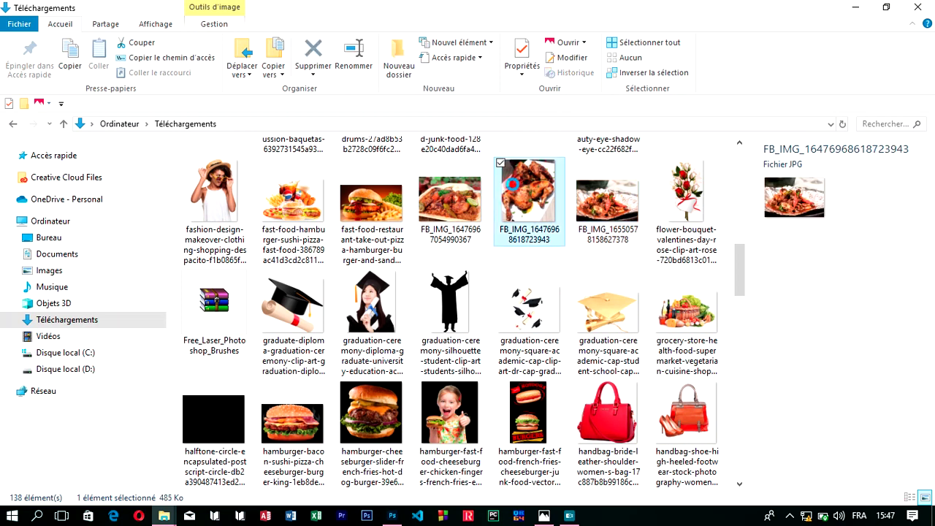
ctrl+click(595, 207)
ctrl+click(450, 199)
mouse_move(450, 208)
mouse_down()
mouse_move(371, 429)
mouse_move(361, 392)
mouse_up()
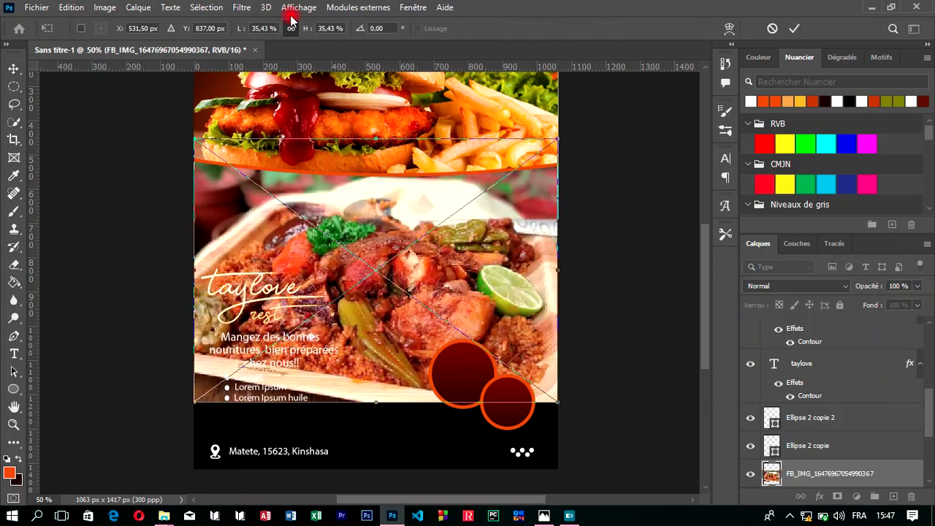
Step: Scale the rice, chicken and stew photos down to about 11–15% and commit each
drag(304, 29, 288, 27)
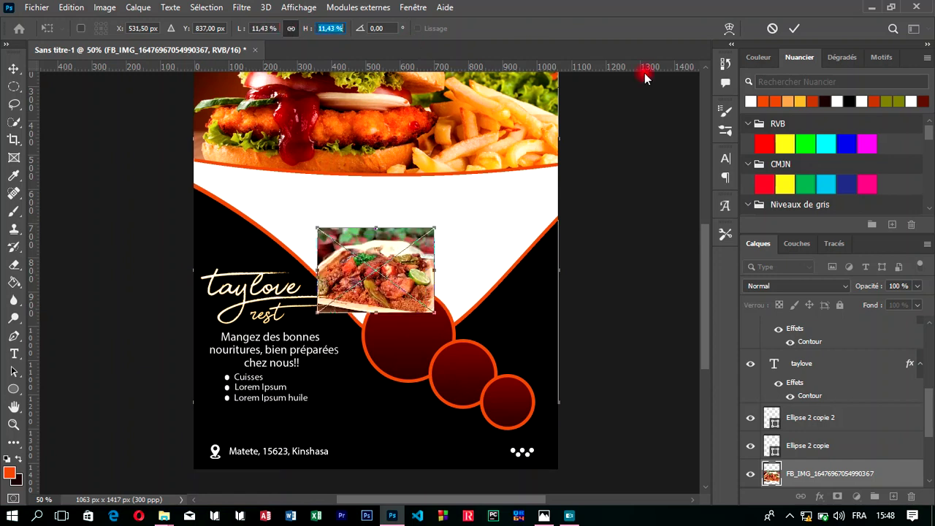
key(ctrl+z)
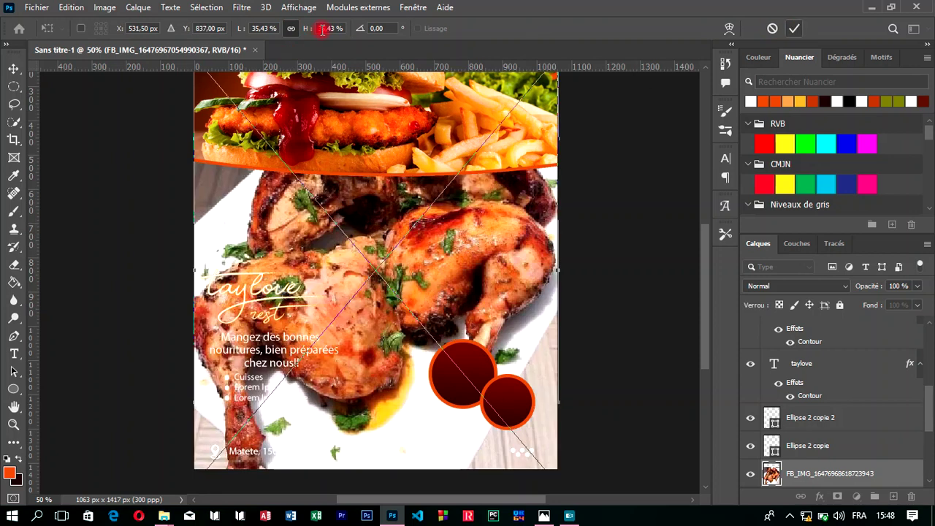
drag(305, 31, 290, 34)
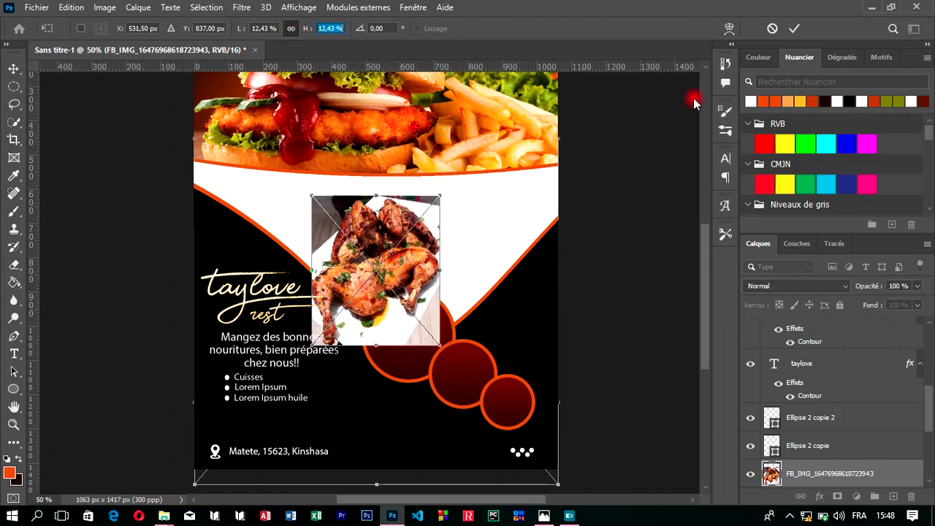
click(795, 29)
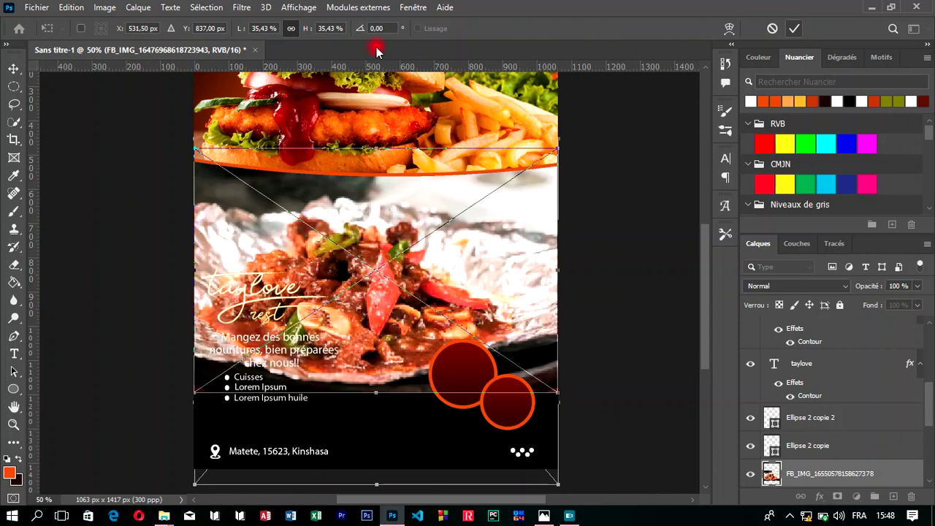
drag(305, 28, 291, 28)
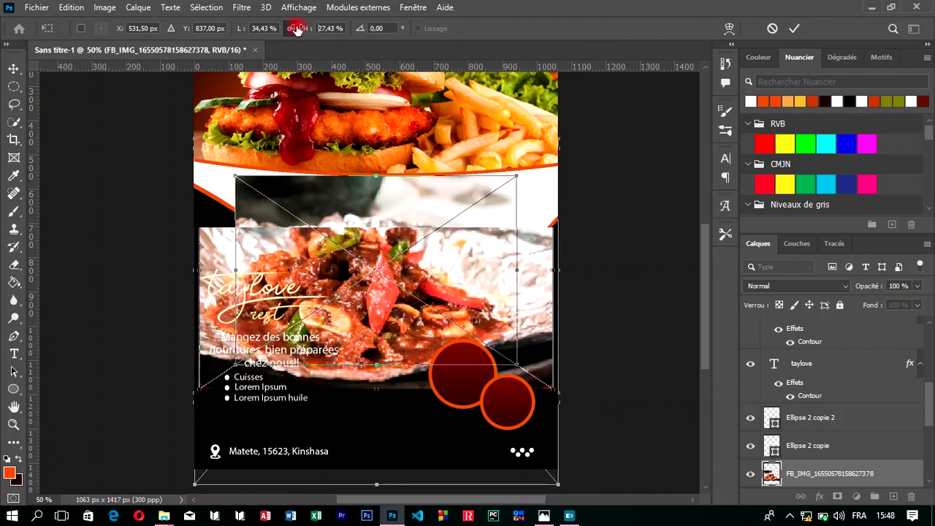
key(Return)
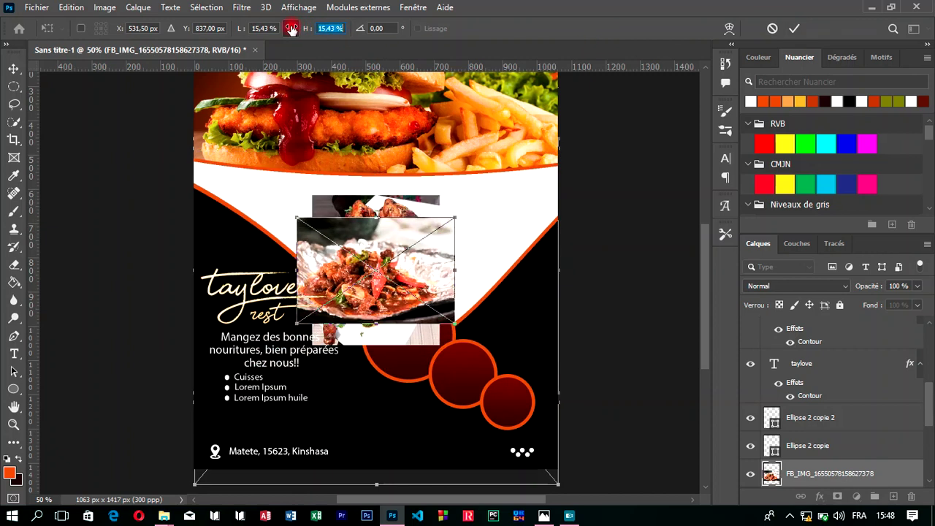
drag(291, 27, 261, 29)
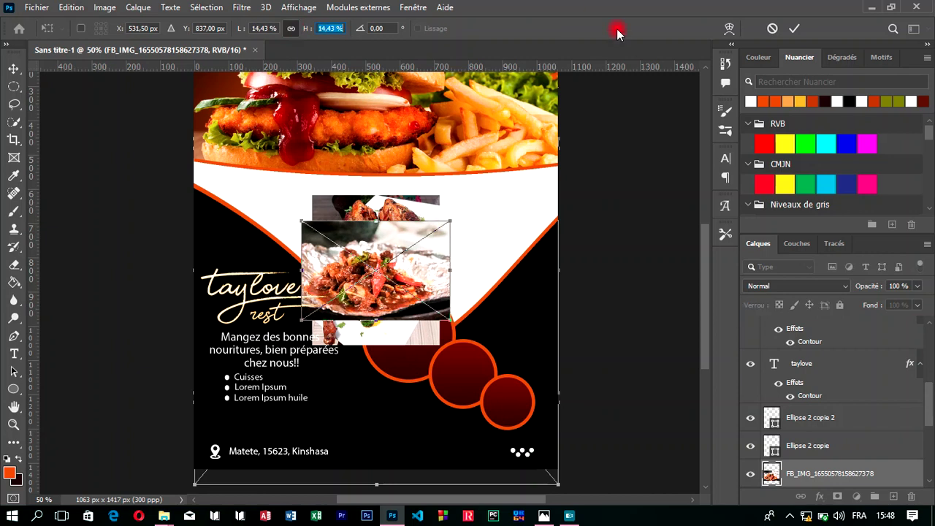
click(795, 30)
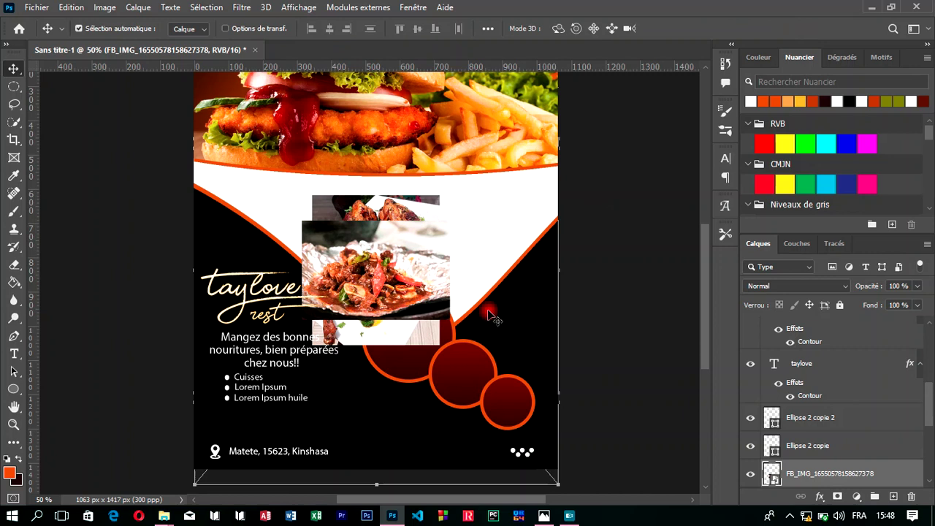
Step: Find the large red circle and restack the stew photo layer directly above Ellipse 2
drag(930, 403, 930, 431)
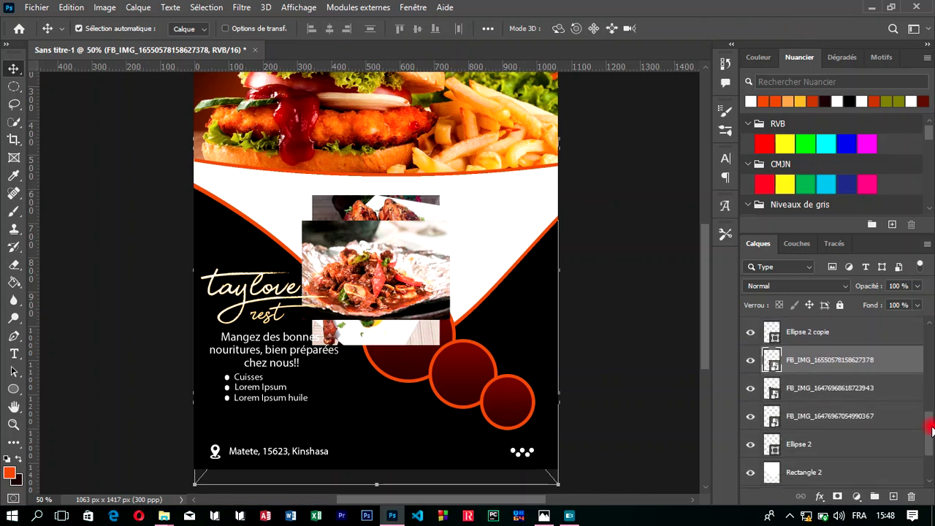
drag(931, 432, 931, 441)
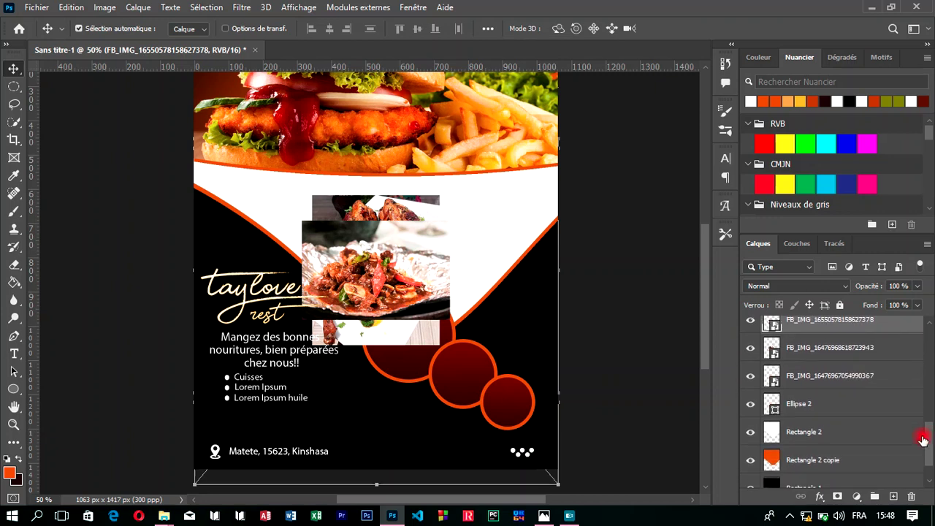
click(751, 404)
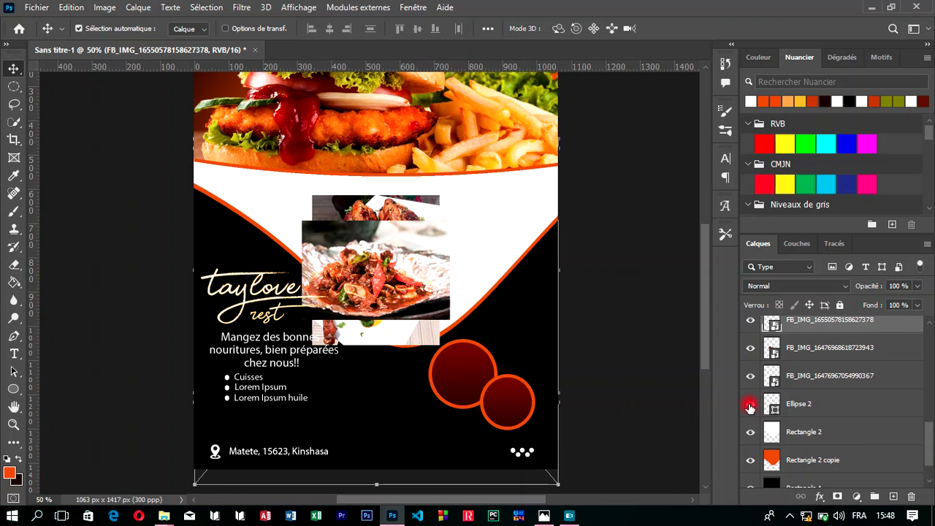
click(750, 405)
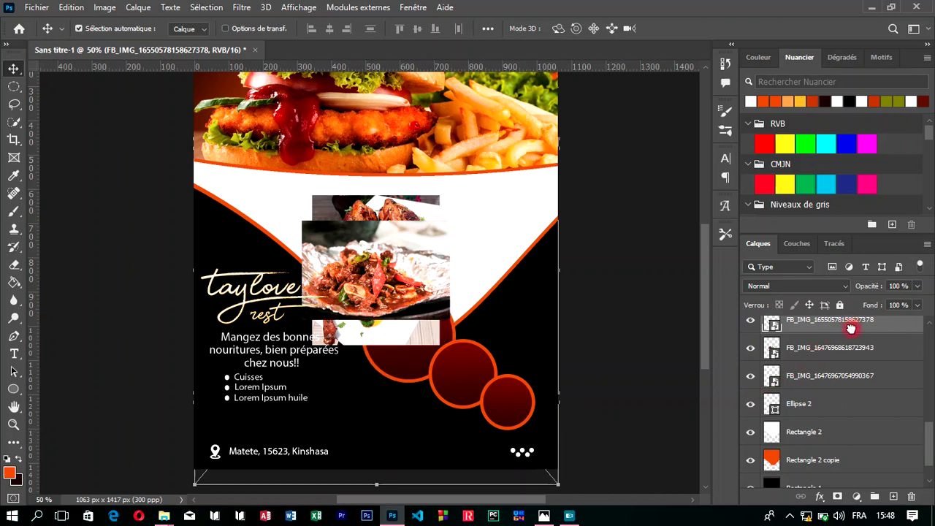
drag(851, 329, 816, 392)
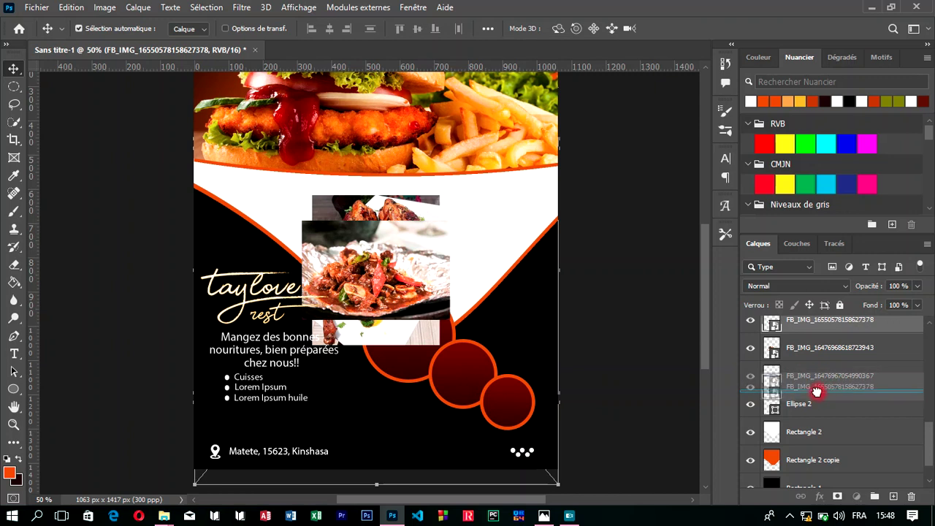
drag(819, 391, 818, 389)
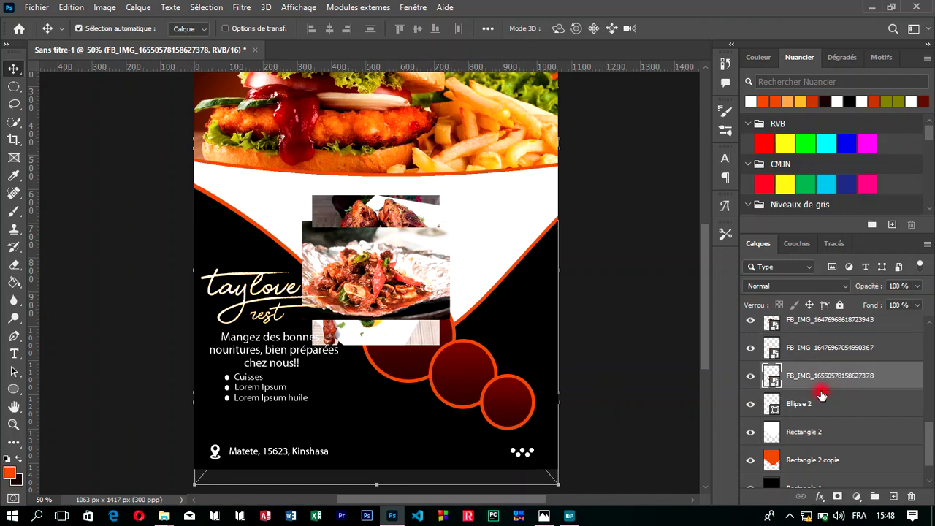
Step: Clip the stew photo into Ellipse 2 and shift the chicken photo down-right onto it
right_click(895, 379)
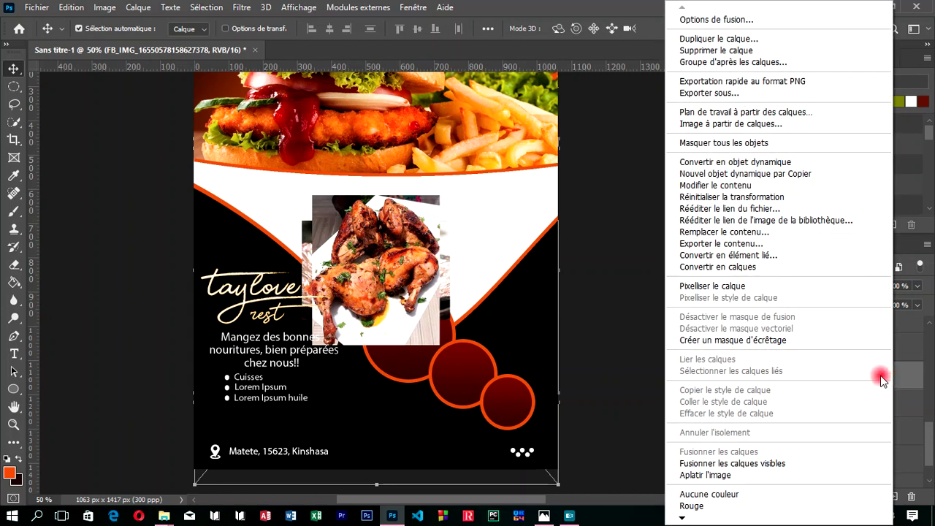
click(787, 341)
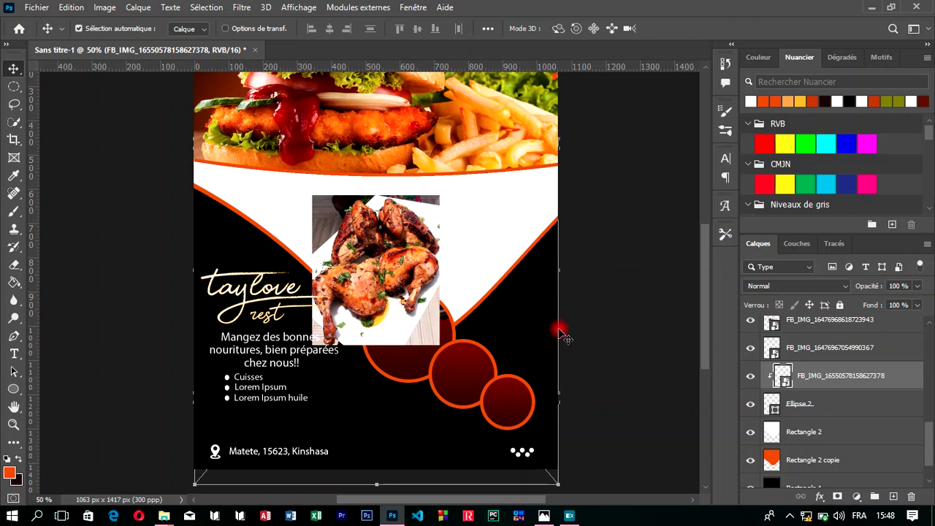
drag(371, 244, 418, 272)
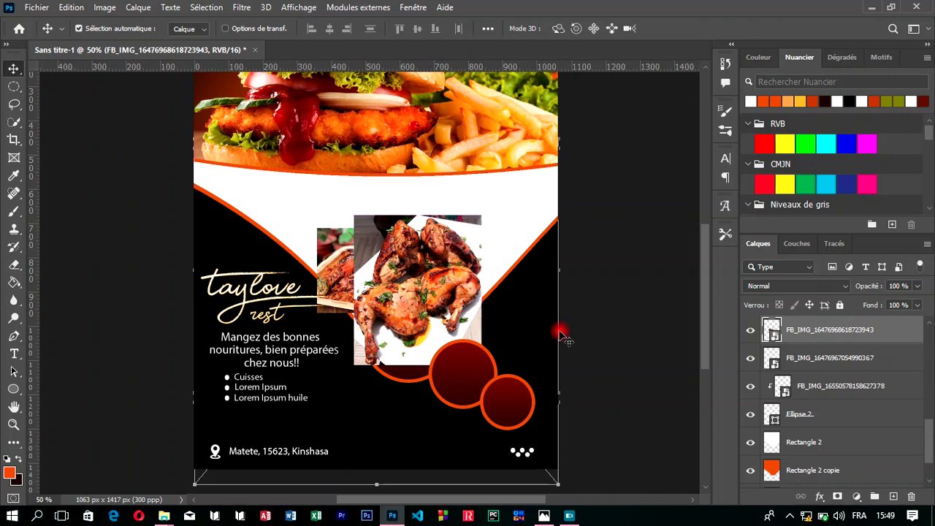
Step: Clip the chicken photo to the layer below, reposition it, then undo the misplaced move
right_click(814, 337)
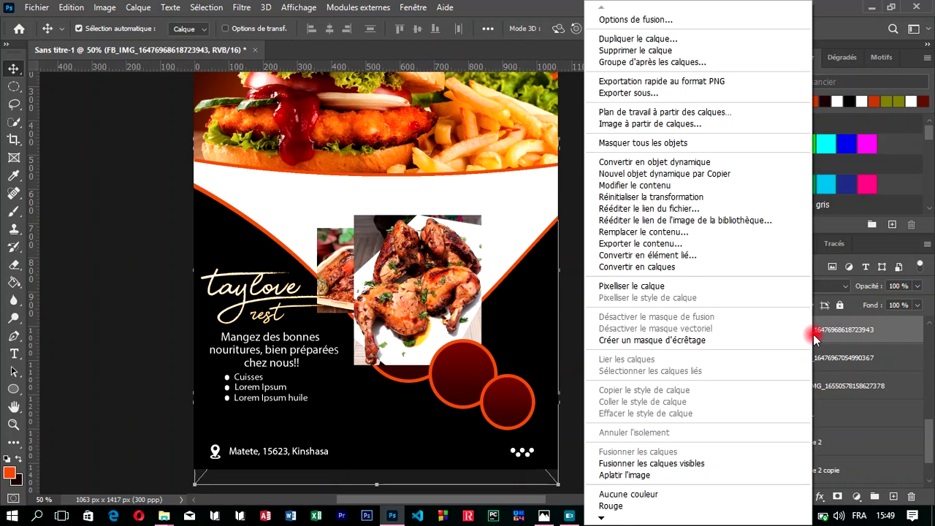
click(673, 340)
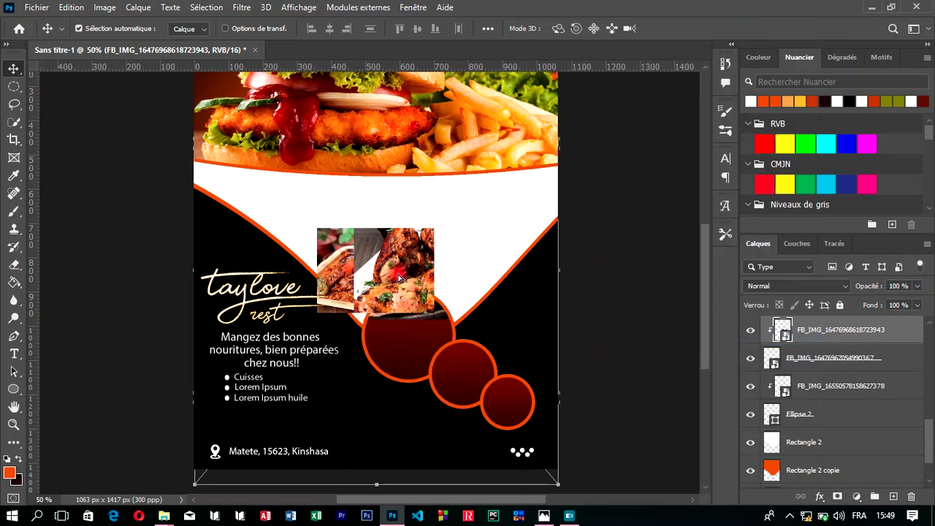
drag(399, 277, 441, 379)
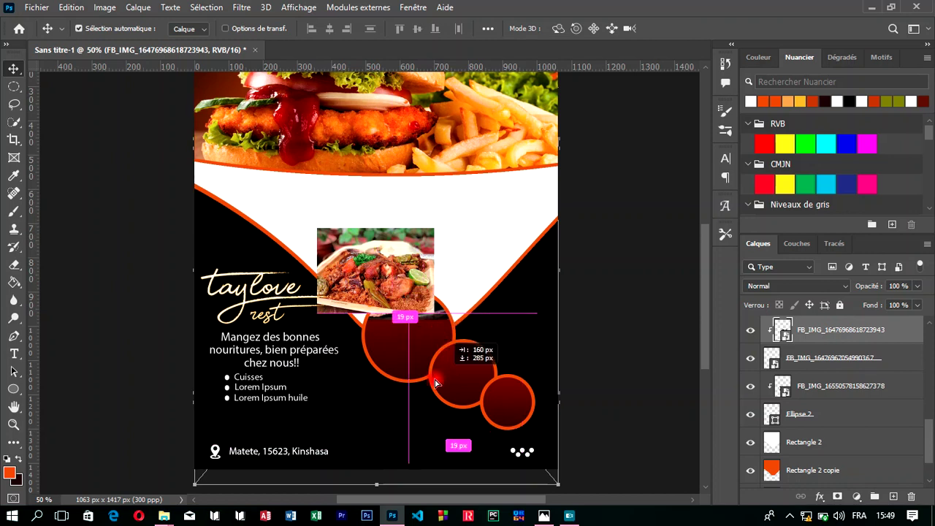
drag(442, 379, 448, 384)
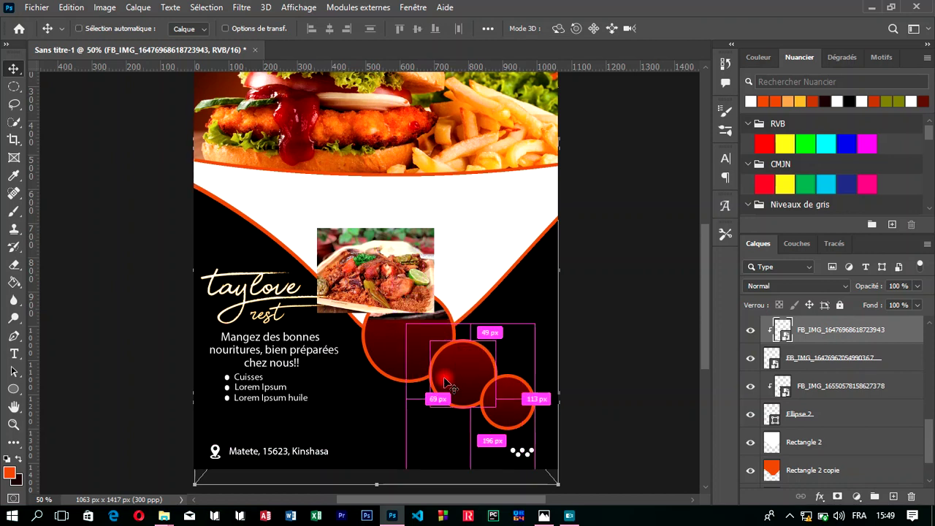
key(ctrl+z)
key(ctrl+z)
key(ctrl+z)
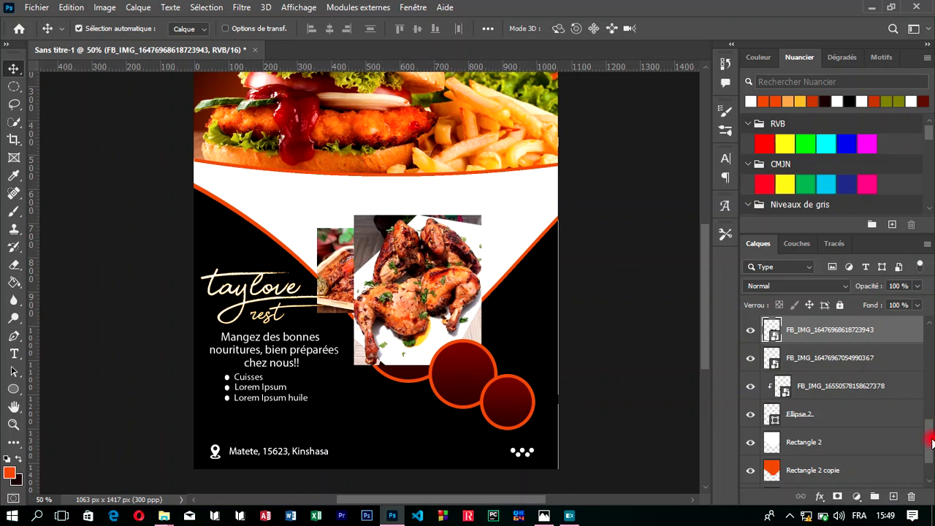
Step: Restack the chicken photo layer directly above Ellipse 2 copie
scroll(932, 443, up, 3)
drag(868, 413, 863, 375)
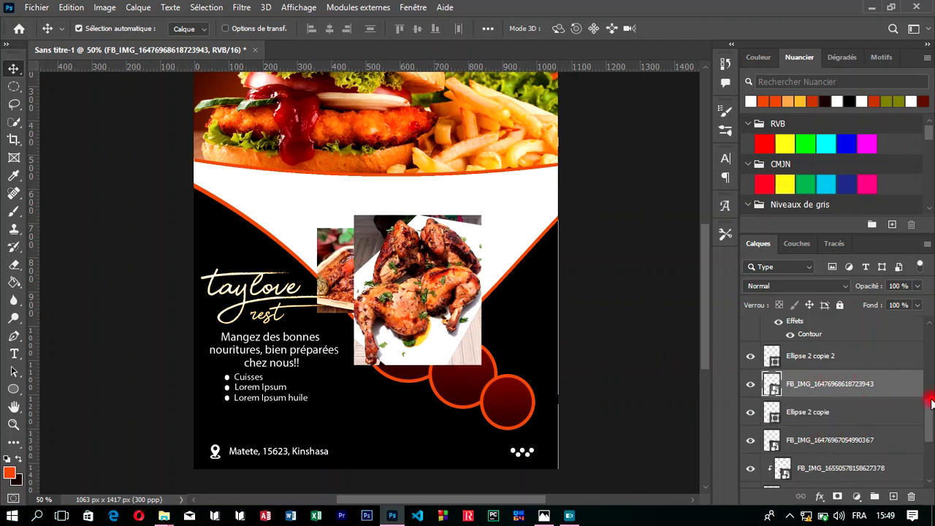
drag(932, 404, 932, 414)
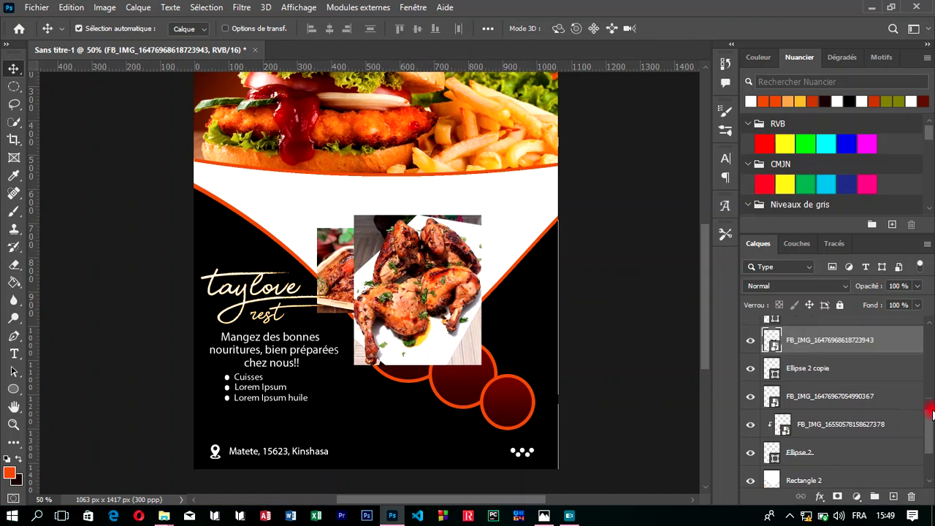
Step: Move the rice photo layer up to sit directly above Ellipse 2 copie 2
click(823, 396)
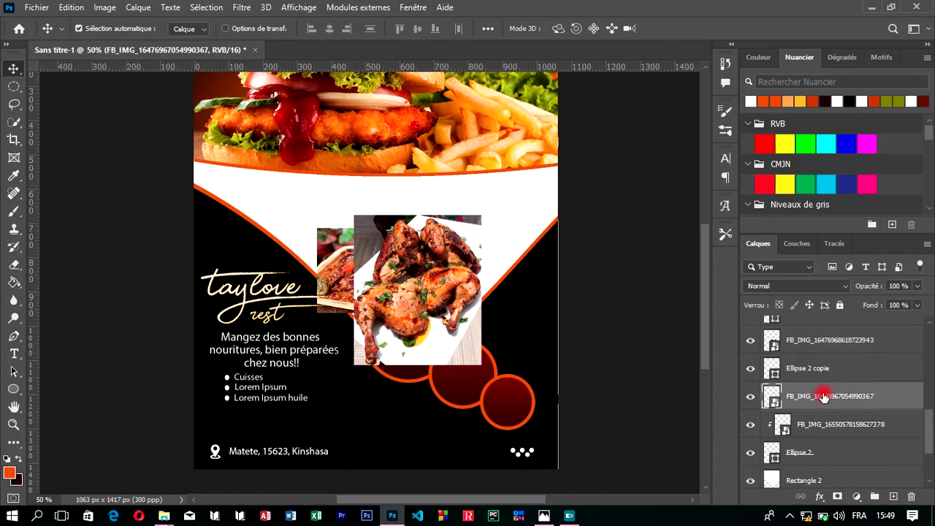
drag(823, 396, 849, 385)
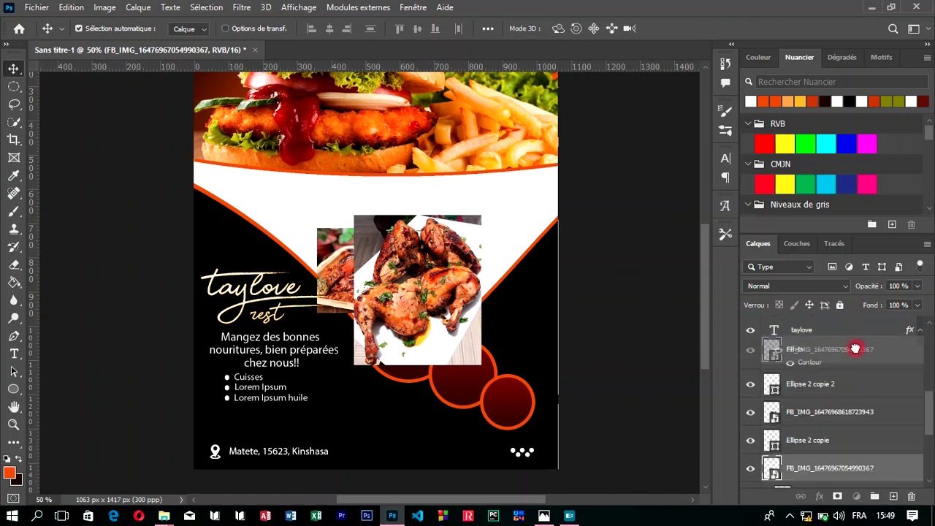
drag(849, 385, 844, 380)
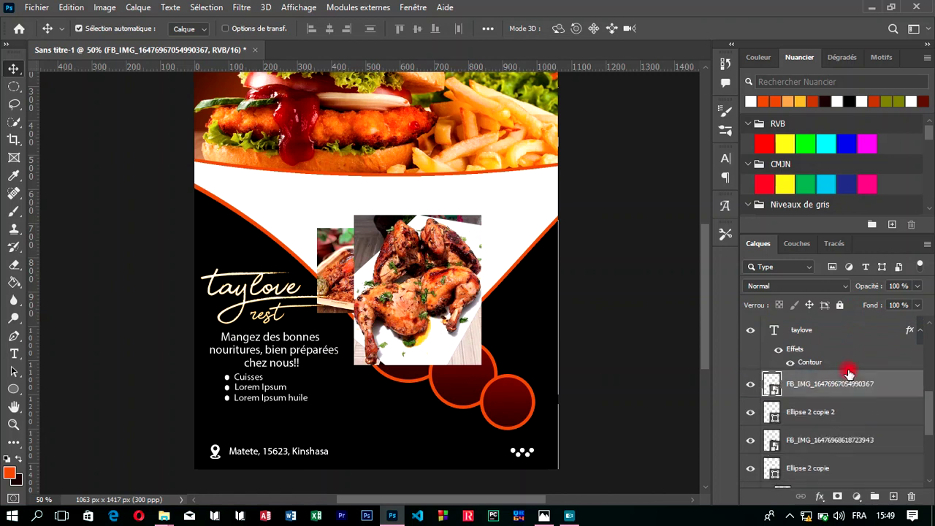
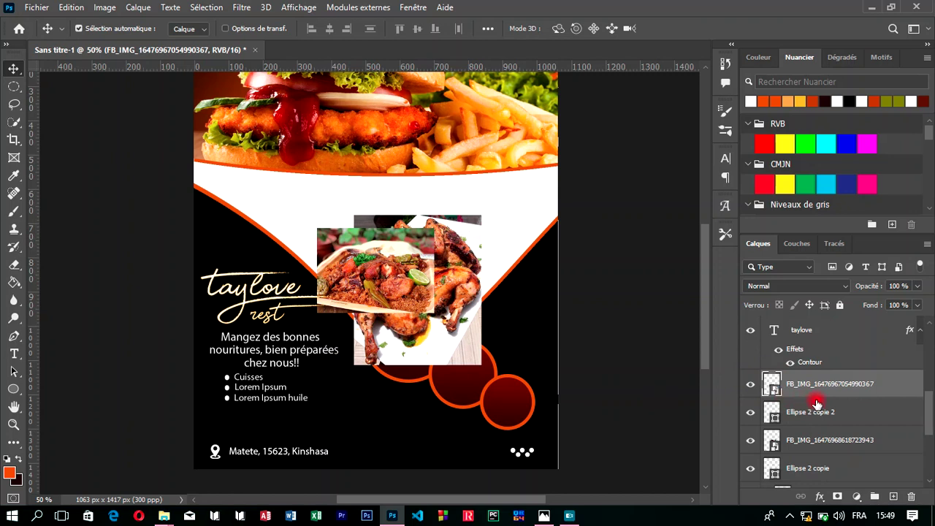
Step: Clip the dish photo to the ellipse below, nudge the chicken photo, then undo those changes
right_click(856, 393)
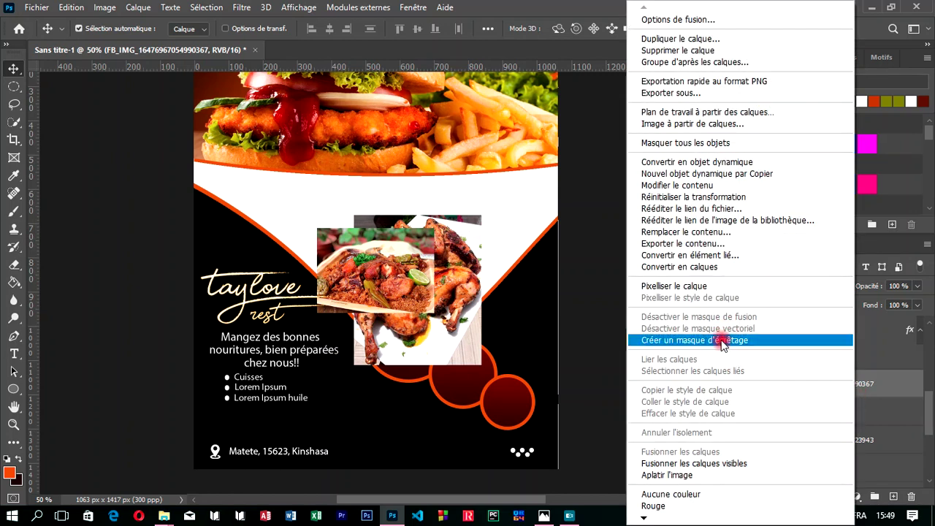
click(722, 341)
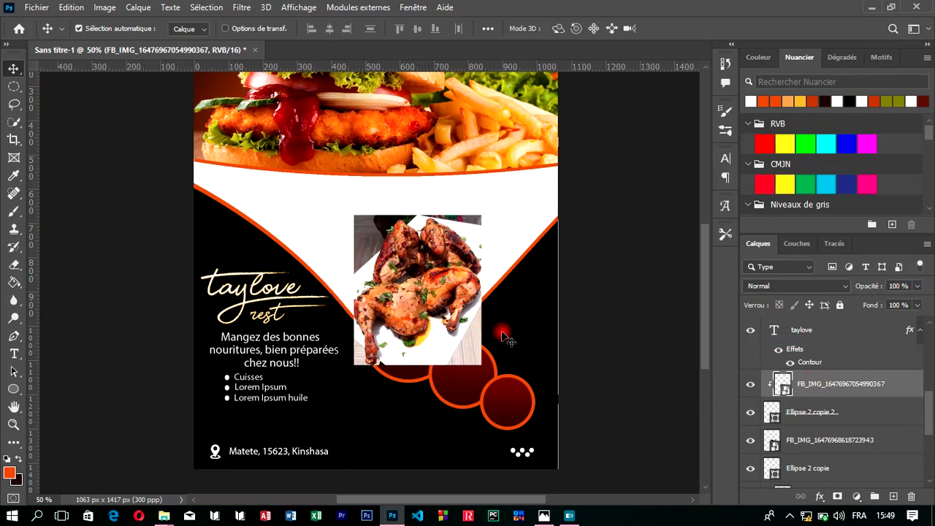
mouse_move(401, 290)
mouse_down()
mouse_move(459, 337)
mouse_move(314, 304)
mouse_move(276, 312)
mouse_move(330, 329)
mouse_move(419, 306)
mouse_up()
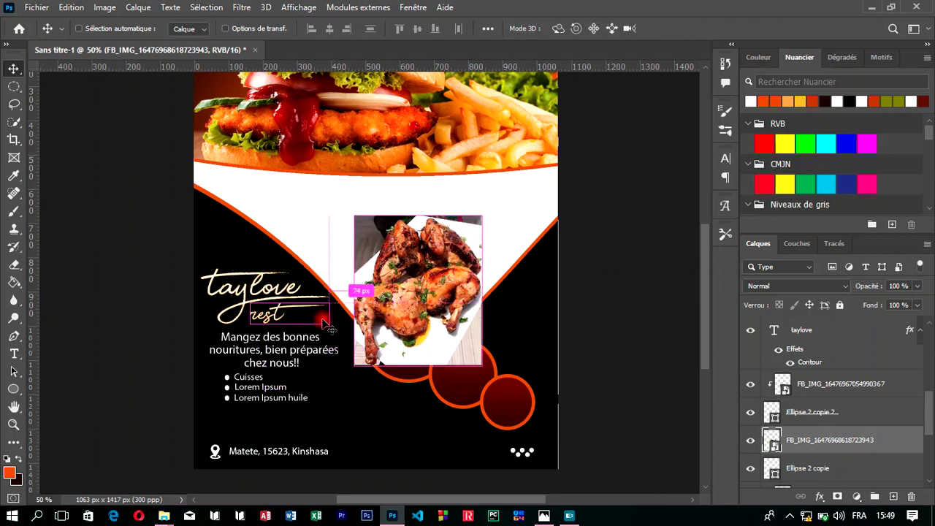
key(ctrl+alt+g)
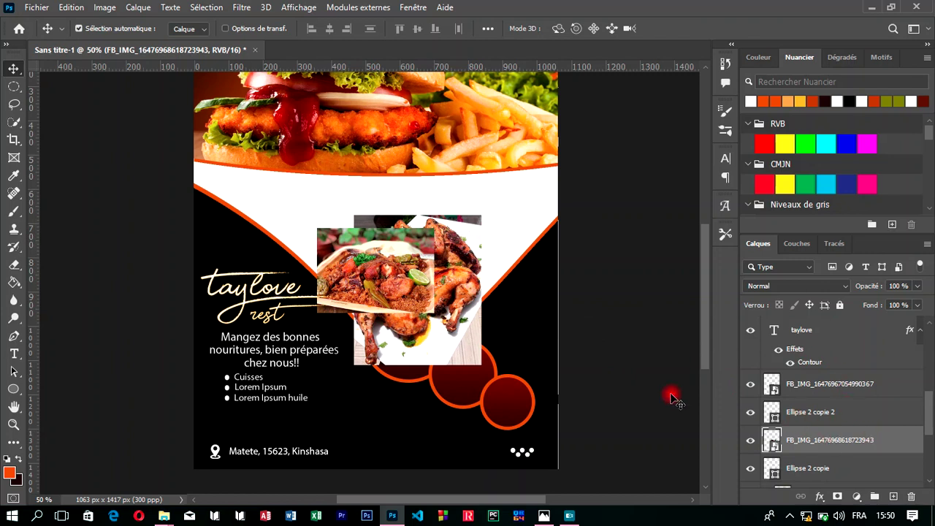
Step: Move the chicken photo over the lower circles and identify the middle circle's ellipse layer
drag(420, 349, 496, 403)
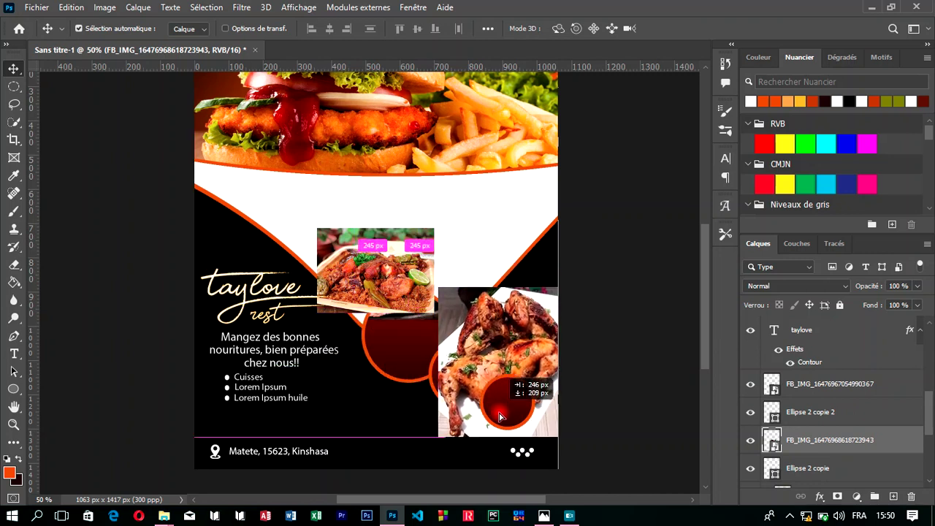
drag(496, 403, 505, 429)
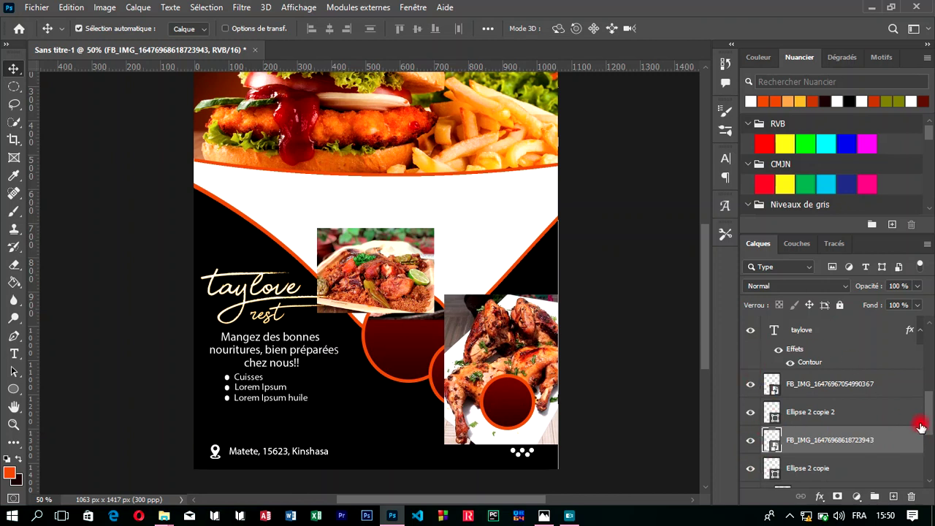
drag(926, 416, 930, 444)
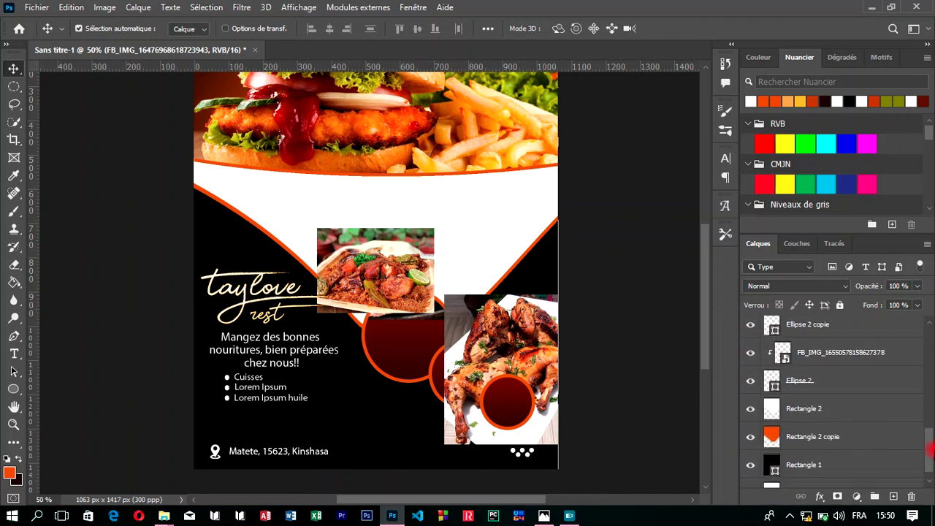
scroll(913, 431, up, 1)
scroll(910, 428, up, 1)
scroll(903, 423, up, 1)
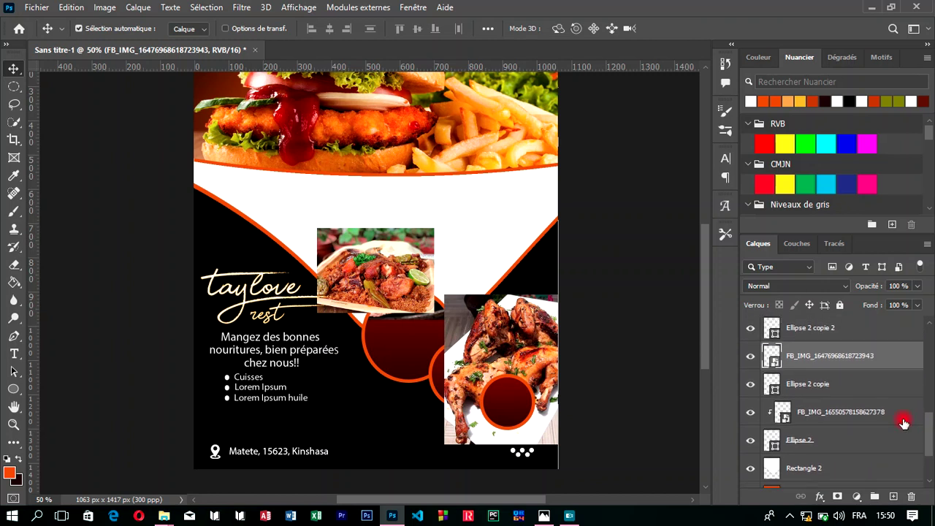
click(750, 384)
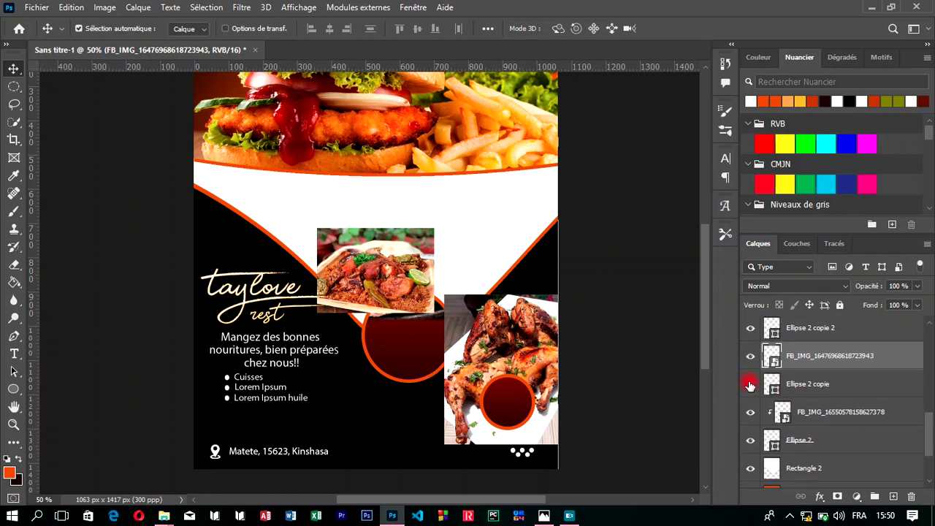
click(750, 384)
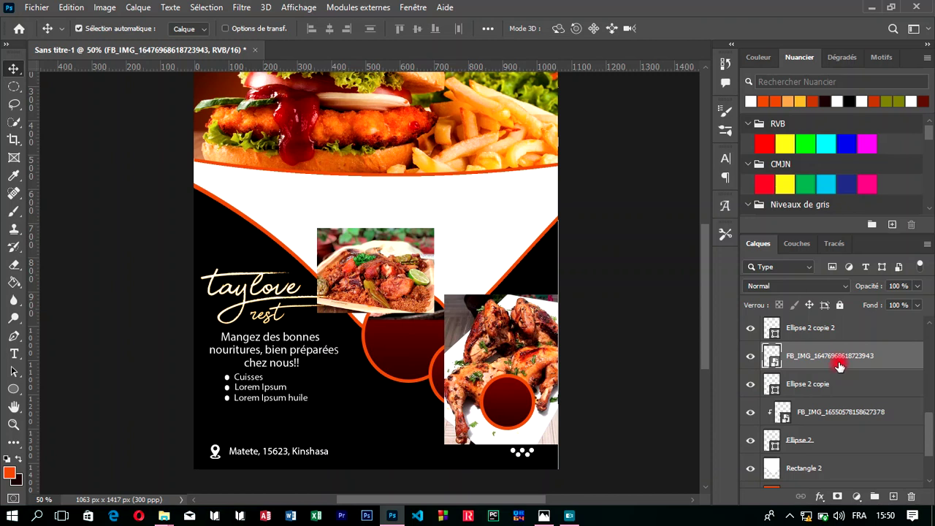
Step: Clip the chicken photo into the middle circle, then move the dish photo onto the bottom-right circle
right_click(840, 366)
click(709, 338)
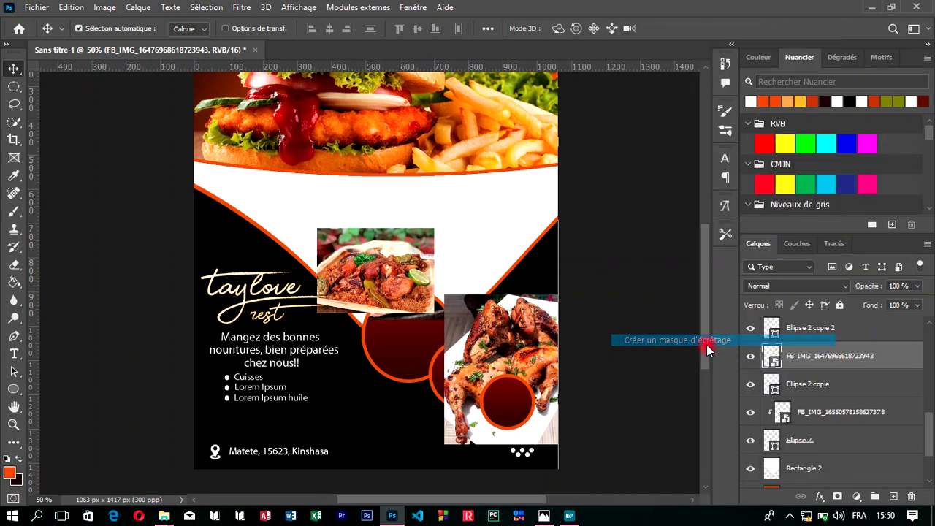
mouse_move(471, 371)
mouse_down()
mouse_move(444, 374)
mouse_move(450, 369)
mouse_up()
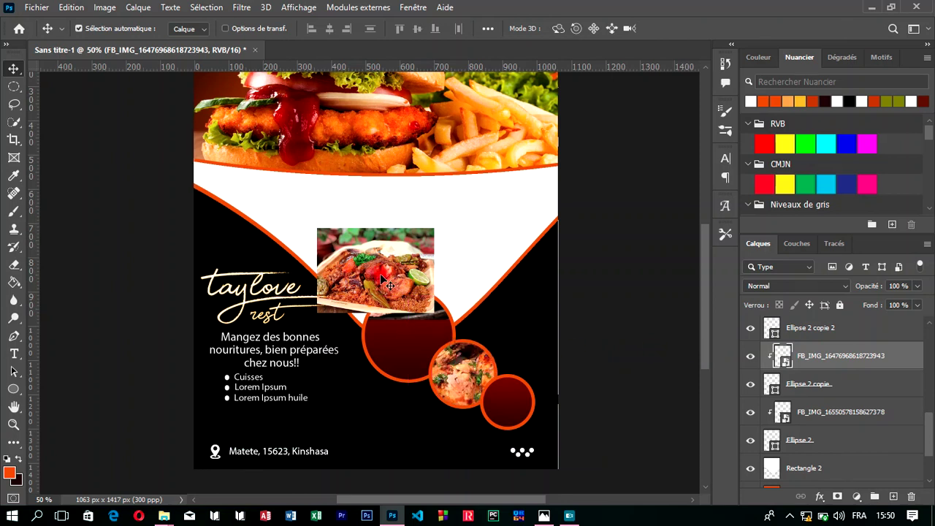
drag(400, 287, 526, 396)
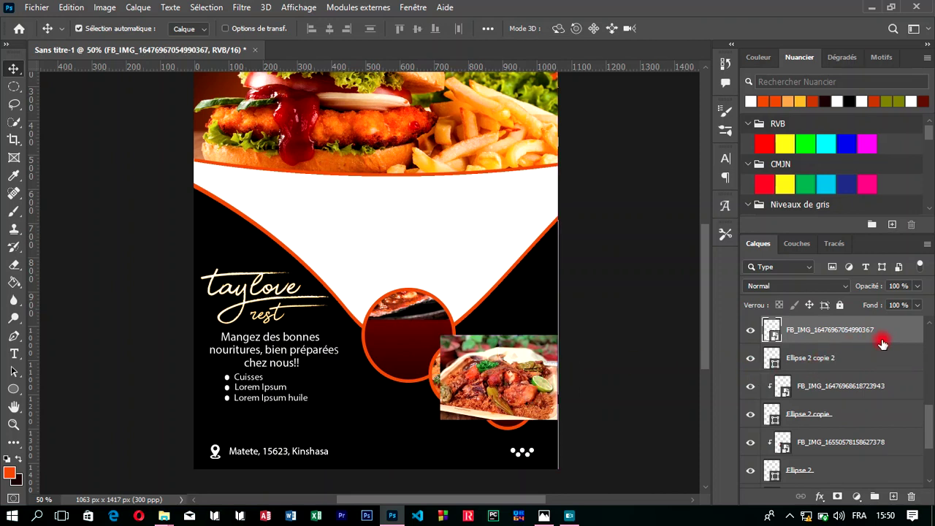
Step: Clip the dish photo into the bottom circle and scale it to 8.43% to fit
right_click(882, 340)
click(806, 339)
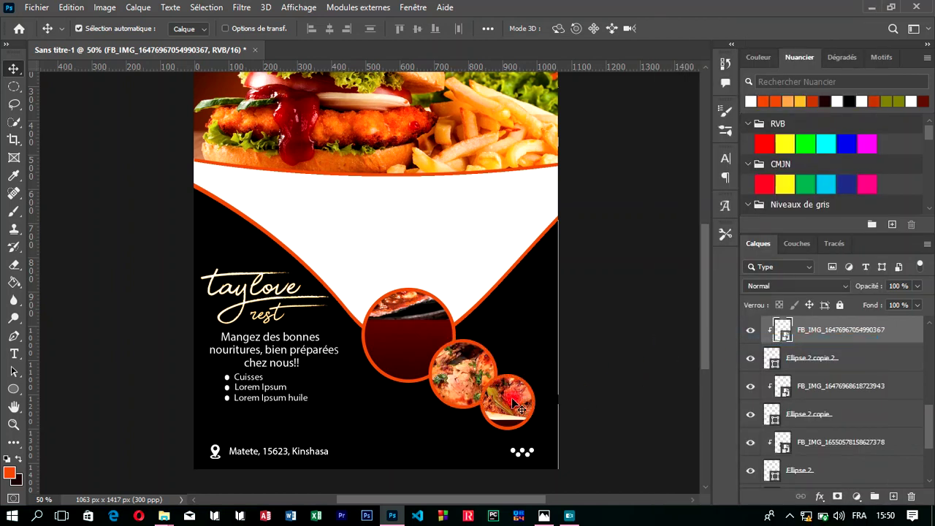
drag(521, 412, 518, 415)
key(ctrl+t)
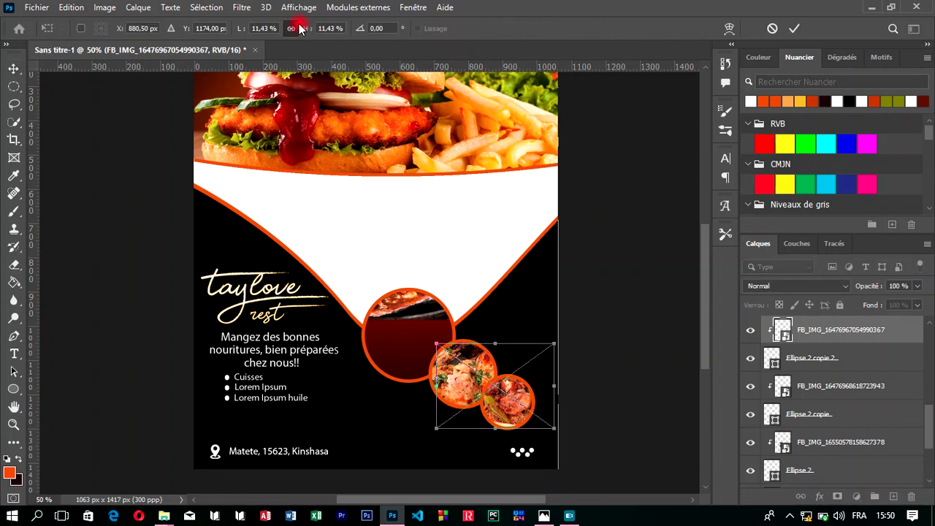
drag(307, 33, 302, 32)
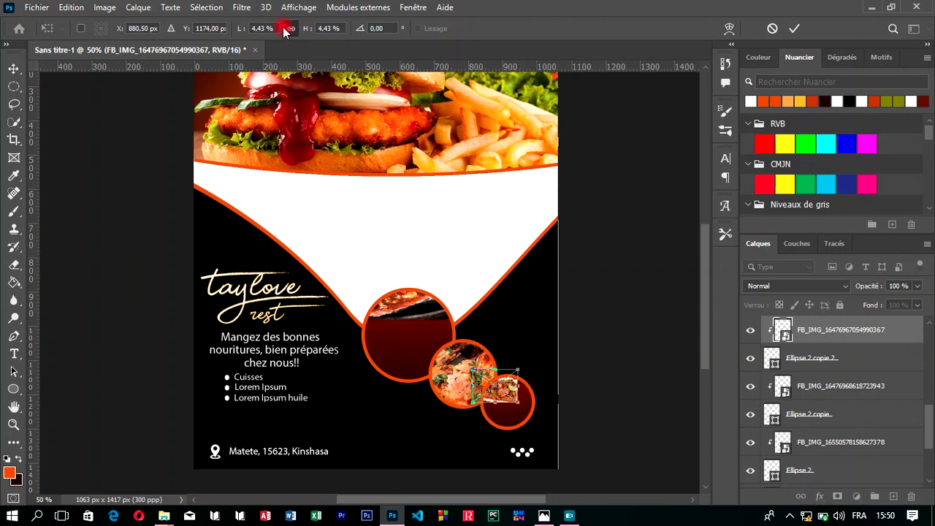
drag(305, 31, 310, 31)
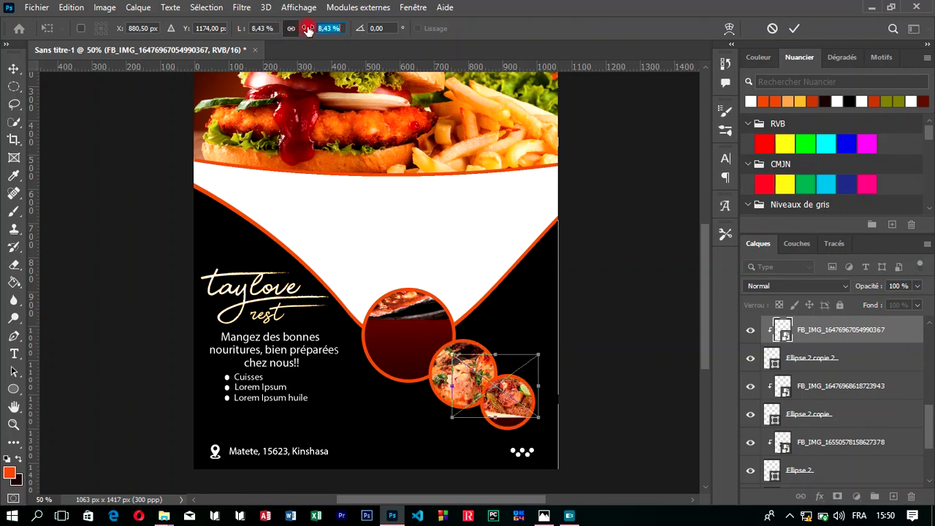
drag(510, 402, 520, 399)
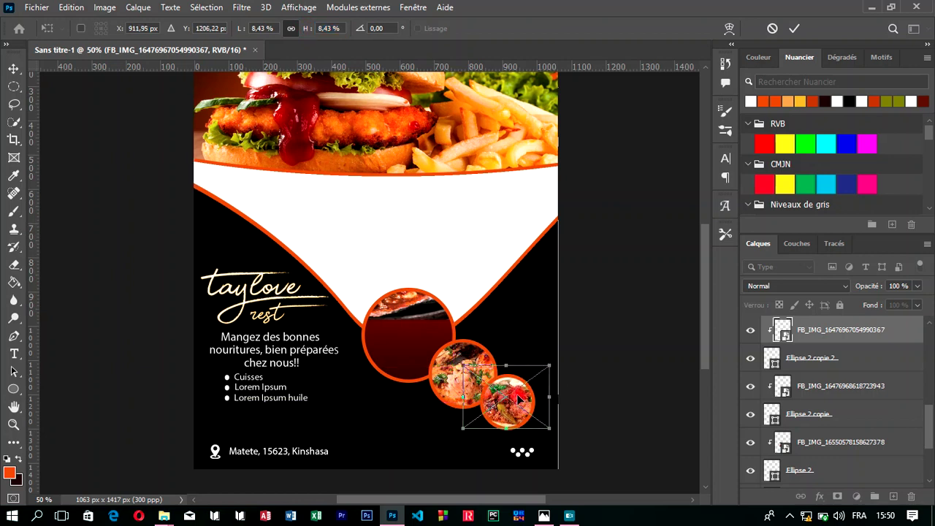
key(Return)
Step: Scale the chicken photo to 8.43% and nudge it into the middle circle
click(464, 379)
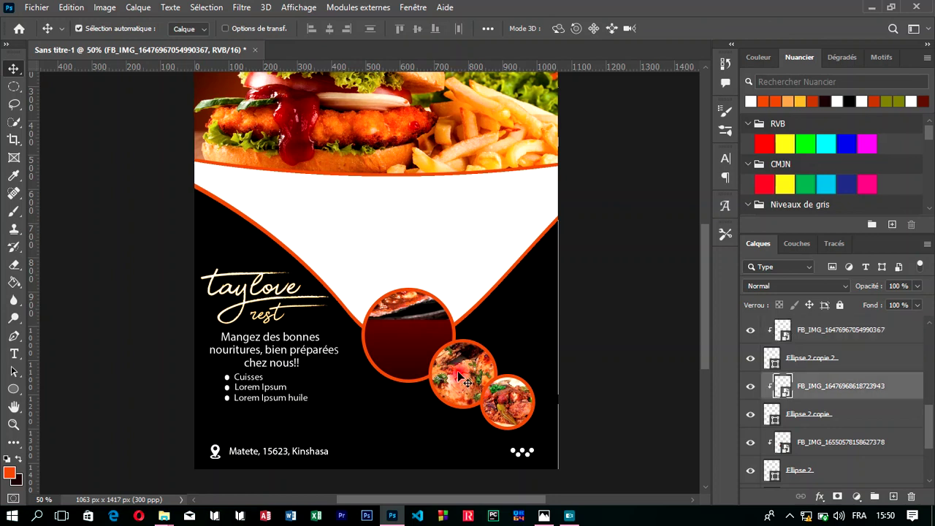
key(ctrl+t)
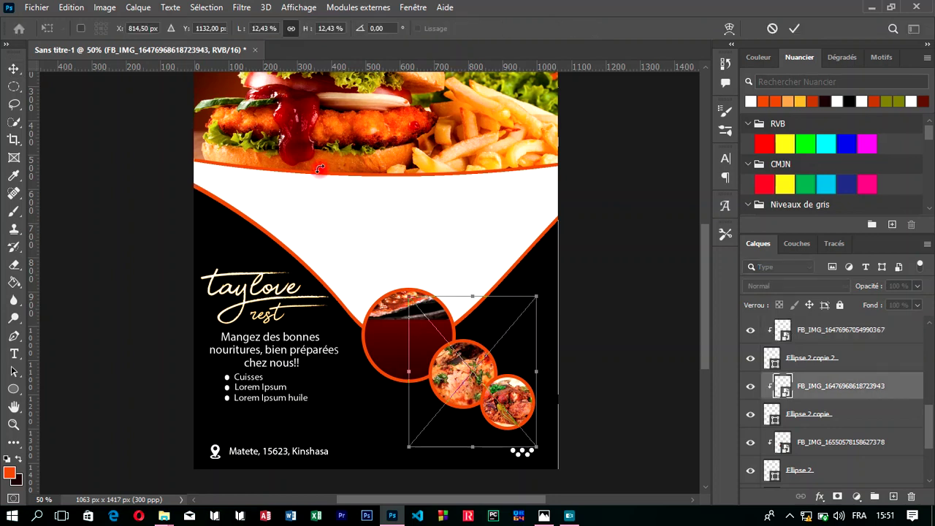
drag(306, 29, 302, 29)
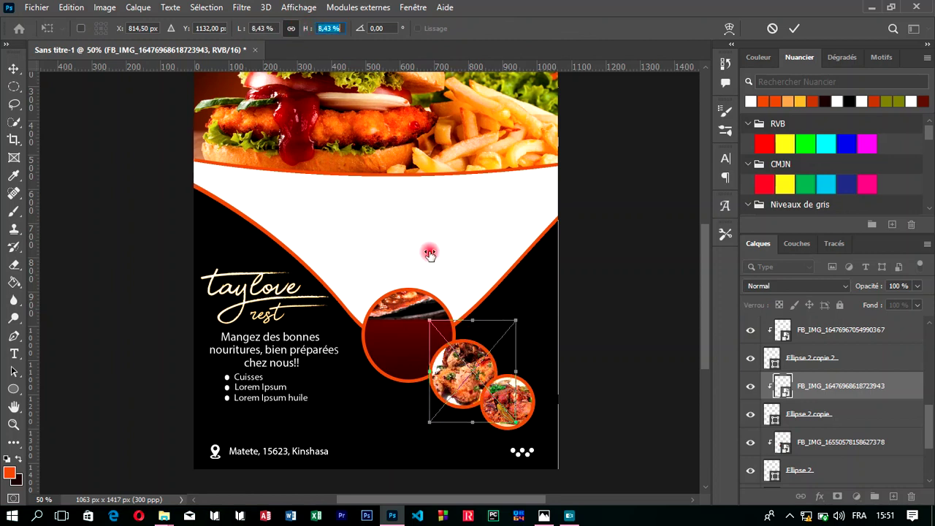
drag(458, 364, 454, 375)
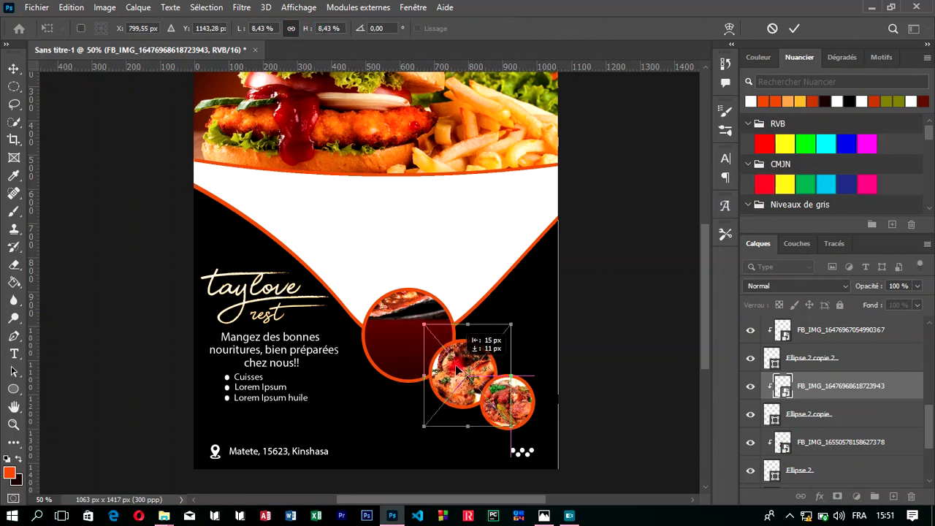
key(Return)
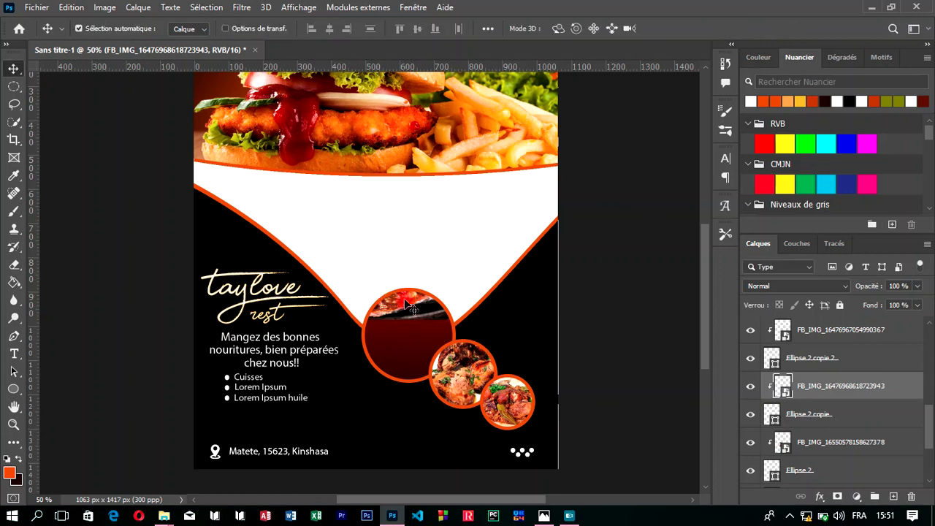
Step: Reposition the large circle's food photo and scale it to 15.43% so it fills the circle
click(408, 333)
drag(408, 333, 437, 360)
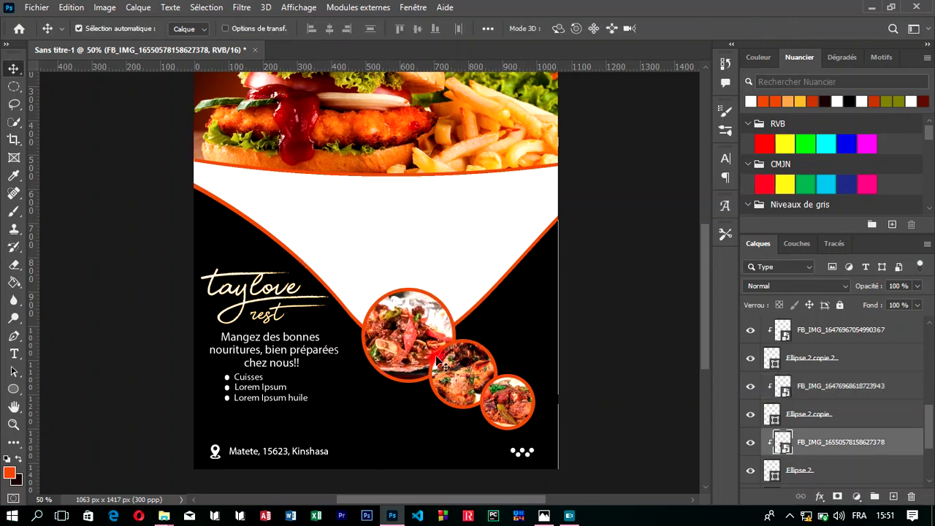
key(ctrl+t)
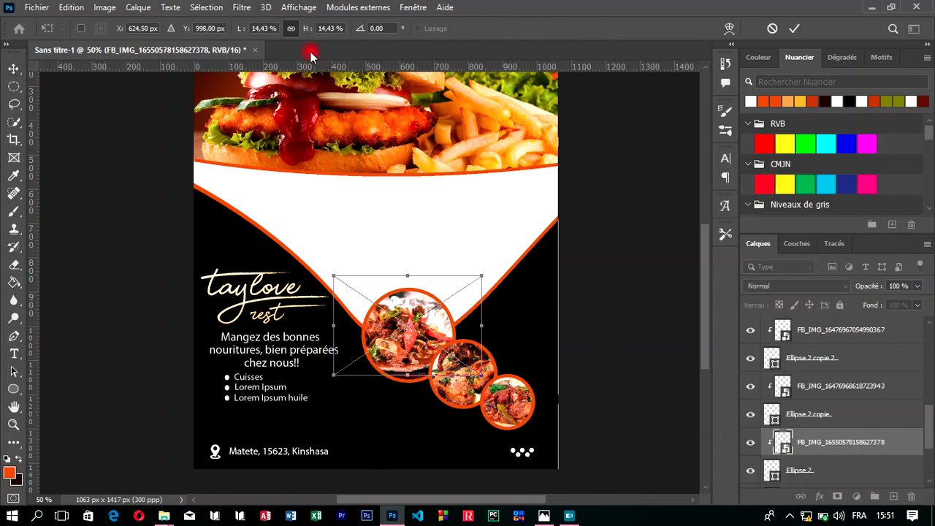
drag(303, 31, 302, 31)
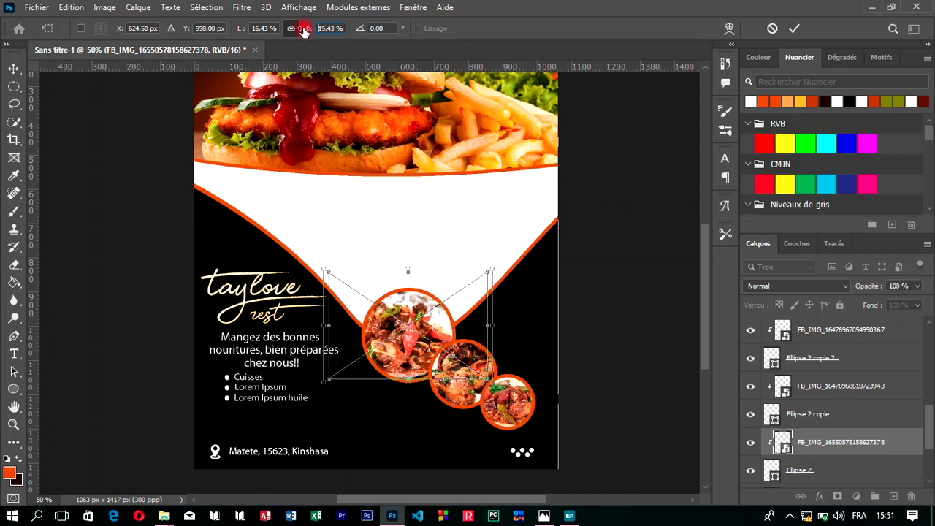
drag(397, 319, 405, 323)
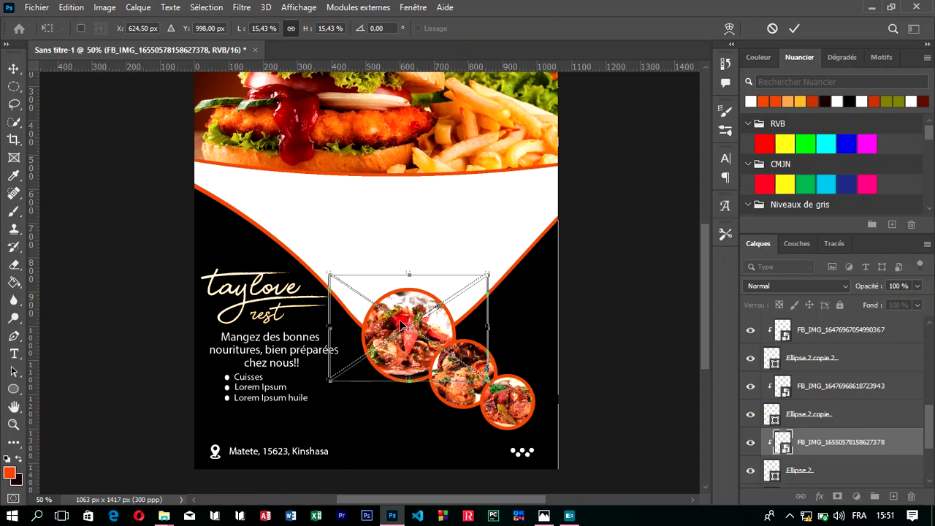
key(Return)
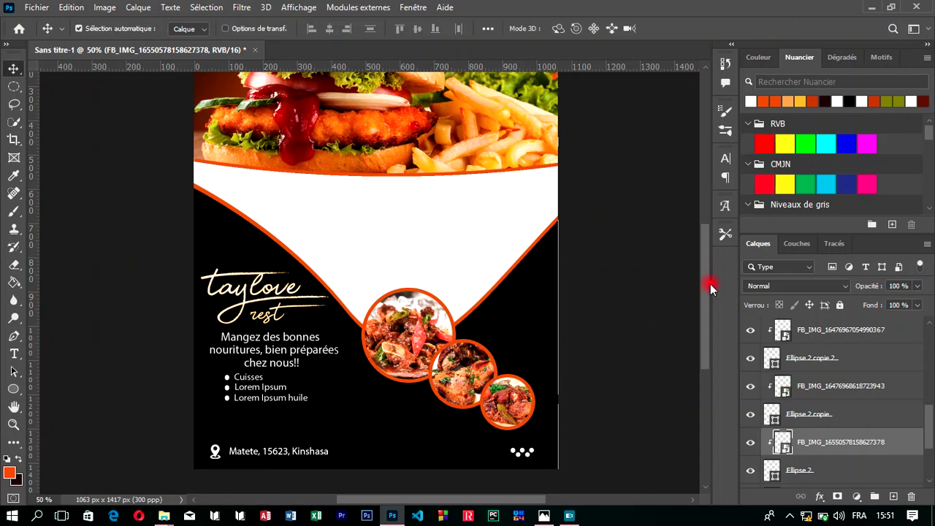
drag(704, 269, 699, 281)
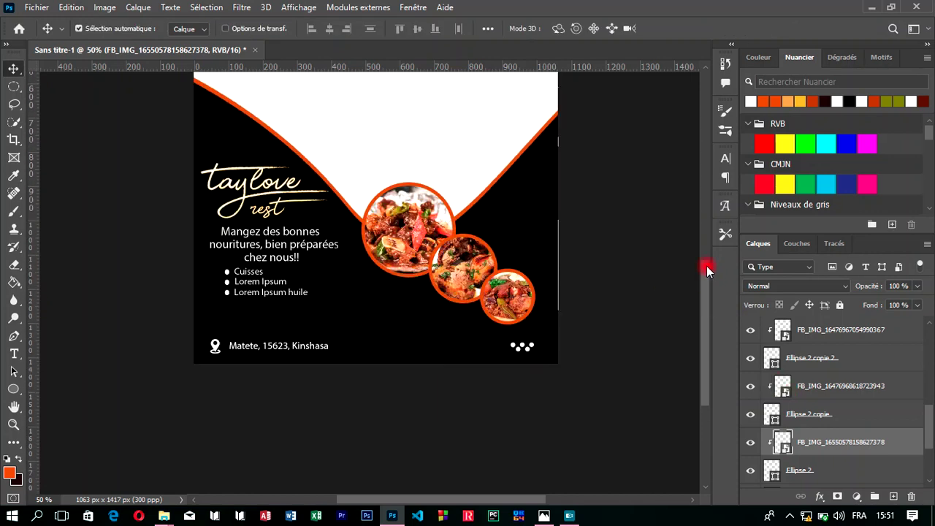
drag(698, 279, 699, 264)
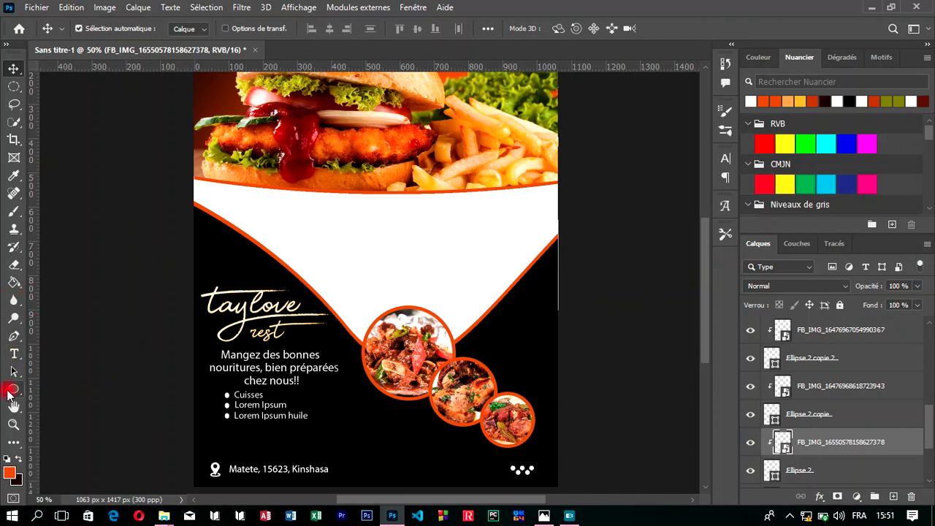
Step: Draw a small rounded rectangle with 30 px corners in the white area above the circles
drag(14, 390, 49, 393)
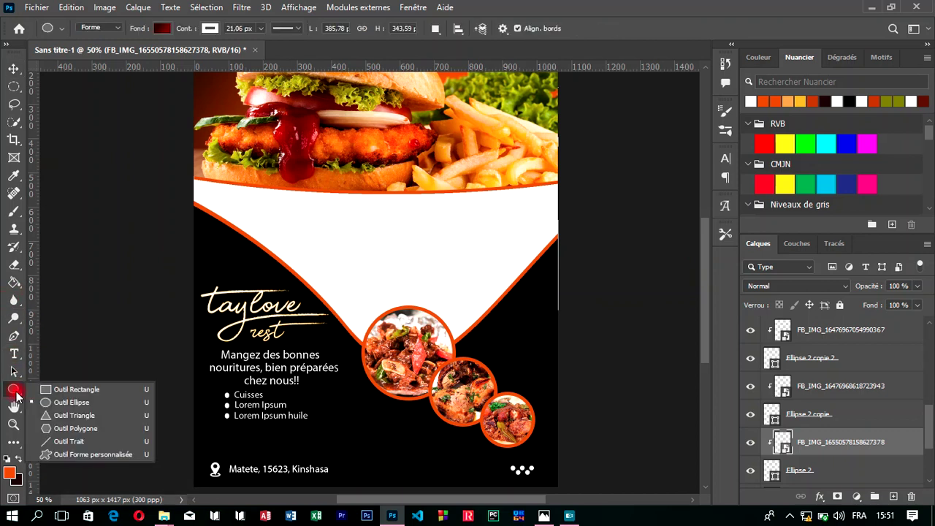
click(63, 390)
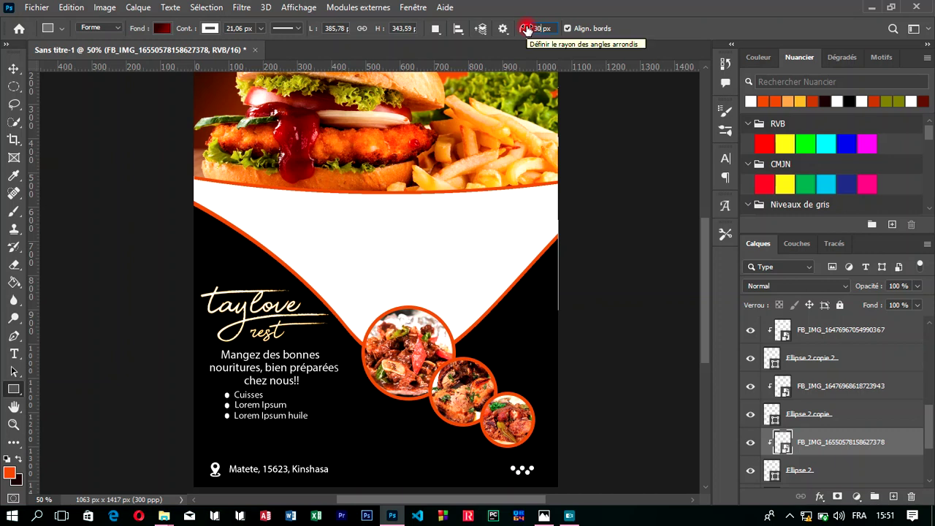
drag(420, 230, 471, 257)
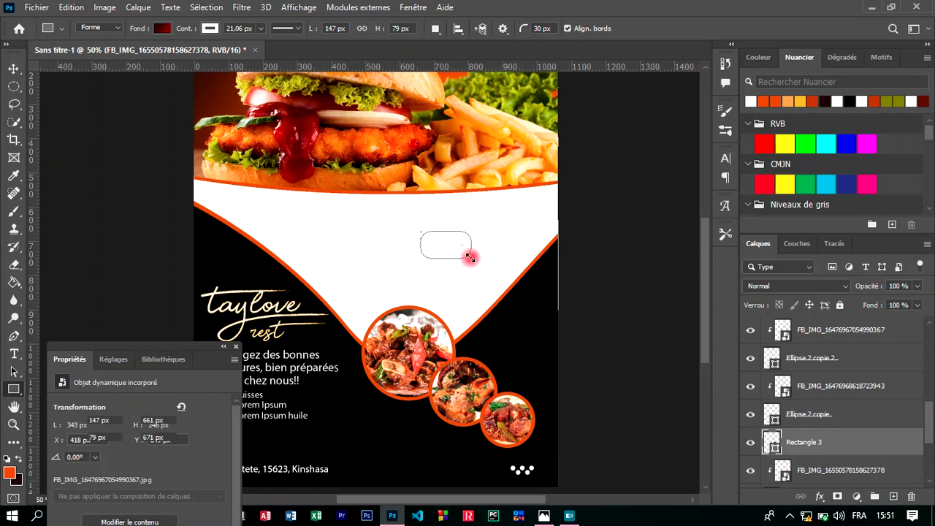
Step: Remove the rectangle's outline, fill it solid red-orange, and shift it right
click(209, 28)
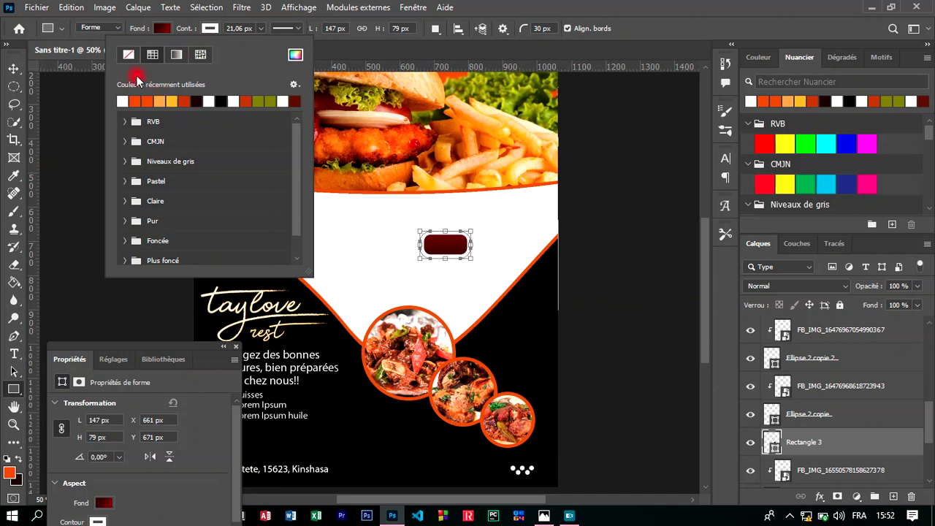
click(162, 28)
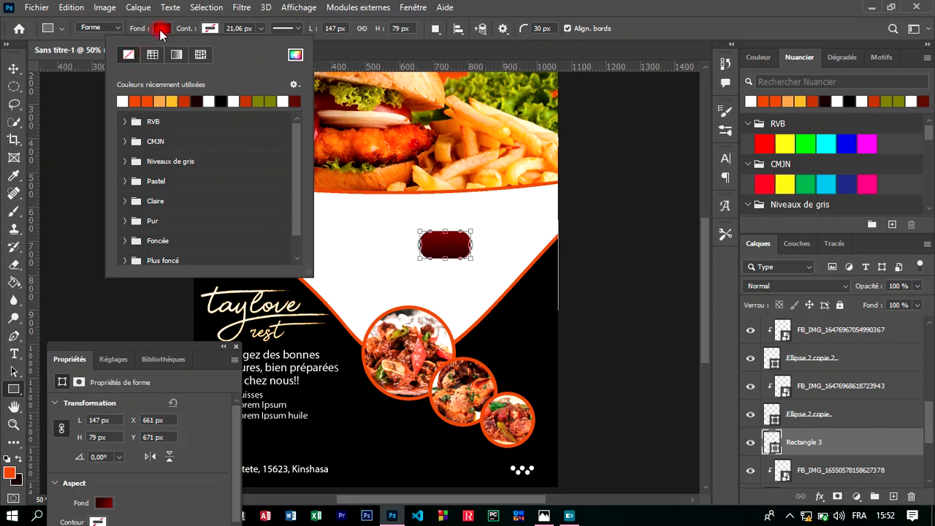
click(176, 54)
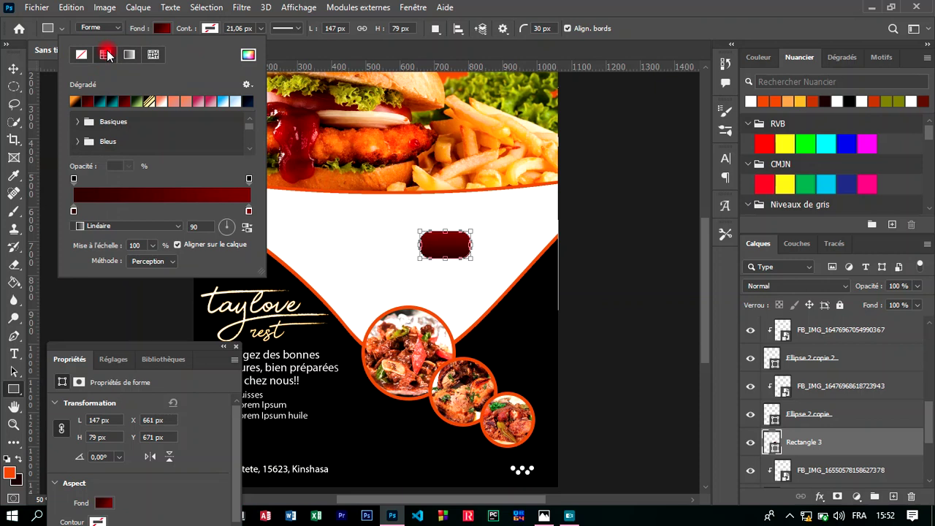
click(105, 54)
click(120, 100)
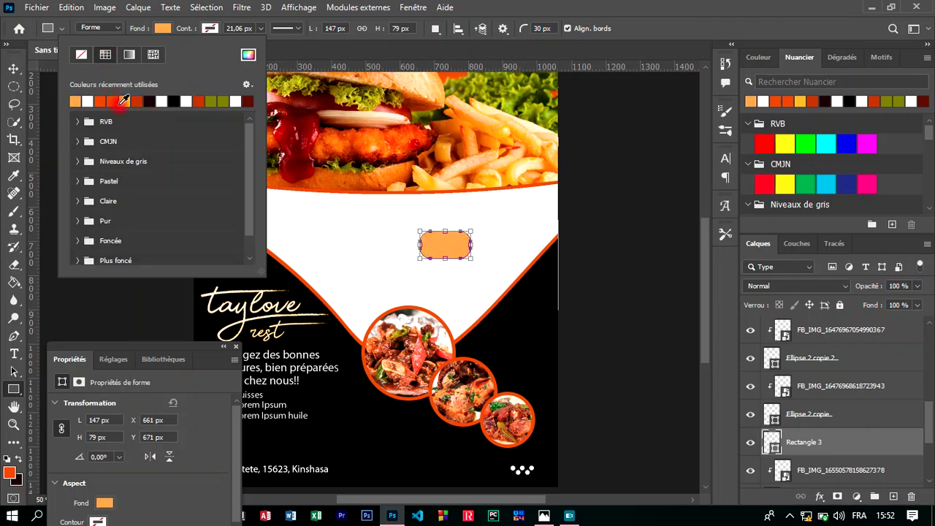
click(107, 101)
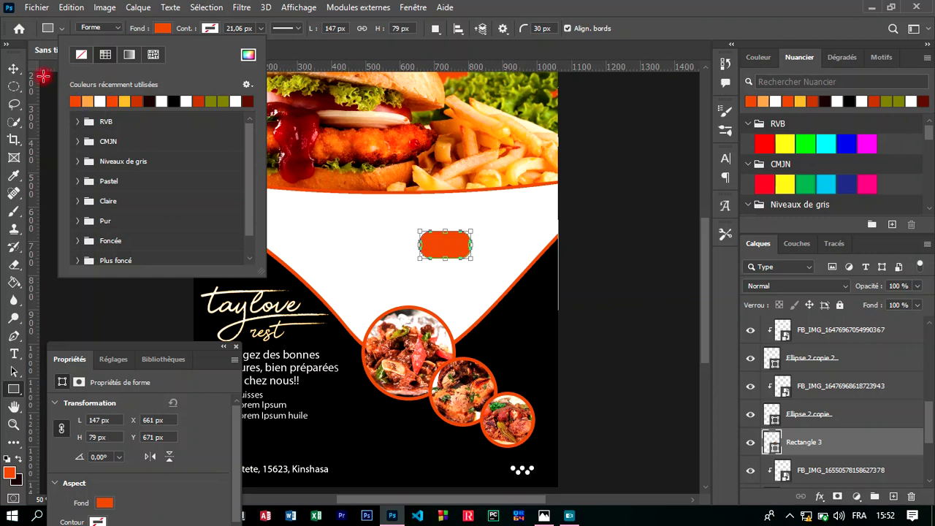
click(13, 70)
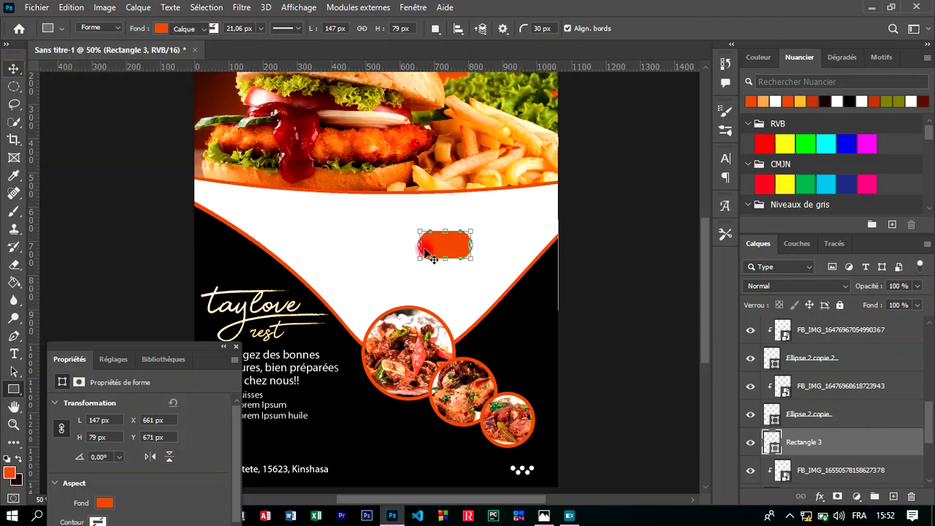
drag(425, 252, 460, 247)
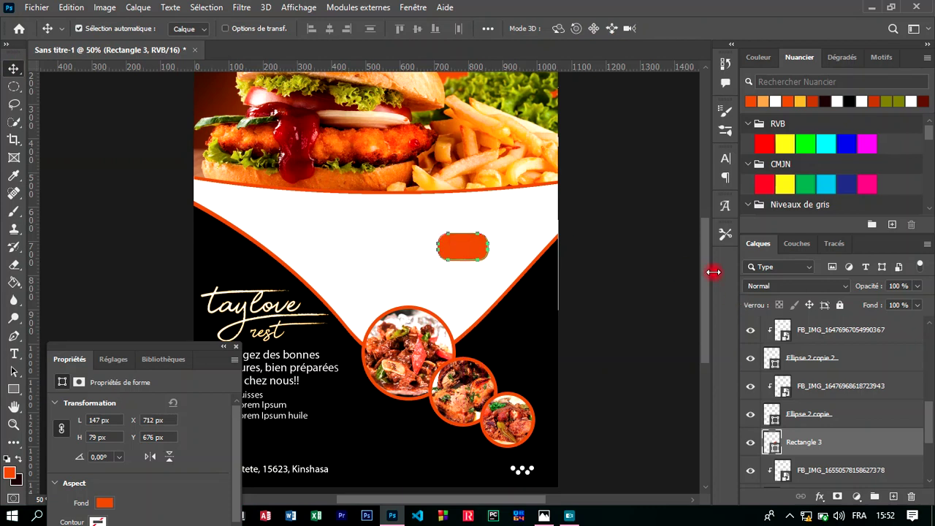
Step: Start a new text layer on the flyer with the Type tool
scroll(710, 263, down, 3)
scroll(710, 263, up, 2)
scroll(710, 263, up, 1)
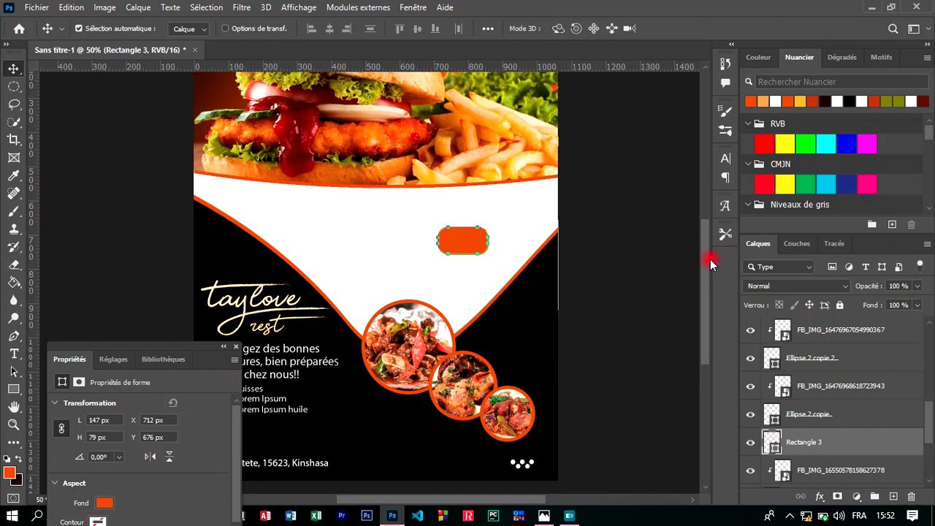
scroll(710, 261, up, 1)
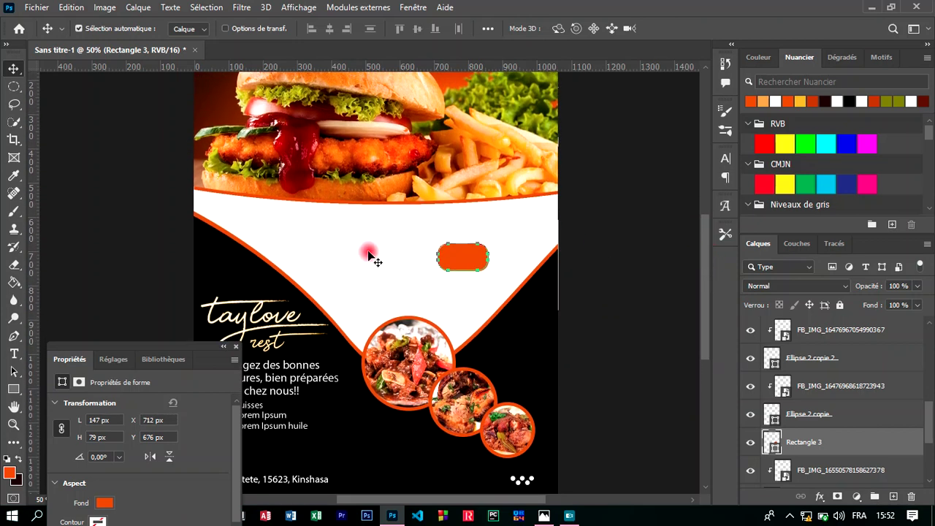
key(t)
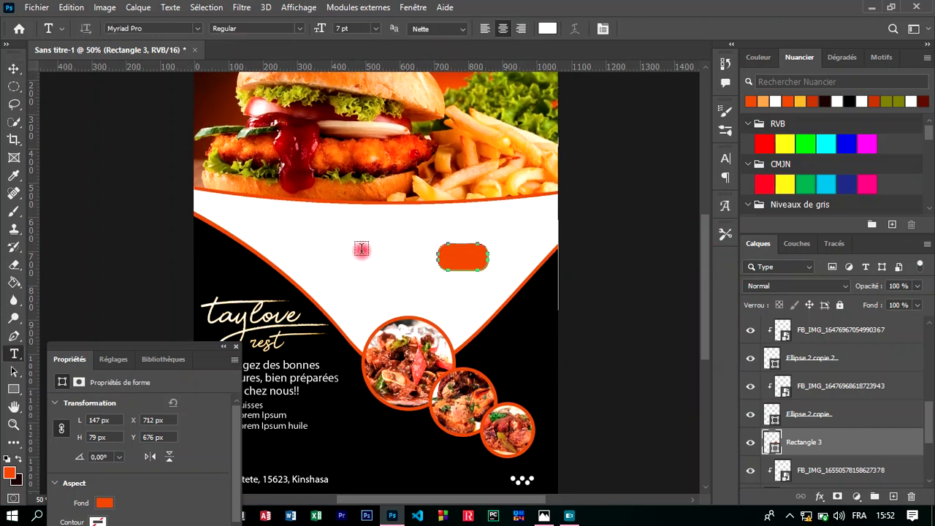
click(362, 249)
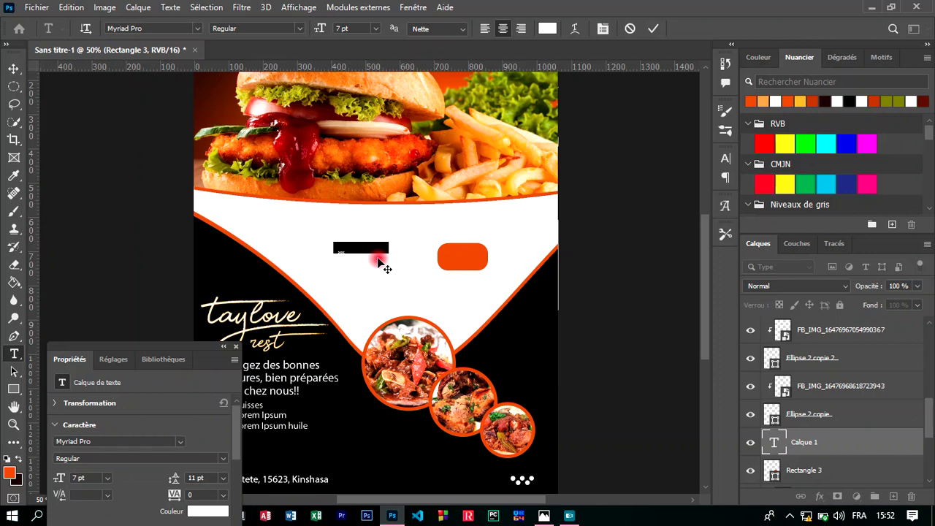
Step: Move the placeholder text beside the bullet list and replace it with 10$ using the Glyphs panel
drag(379, 259, 381, 444)
click(396, 429)
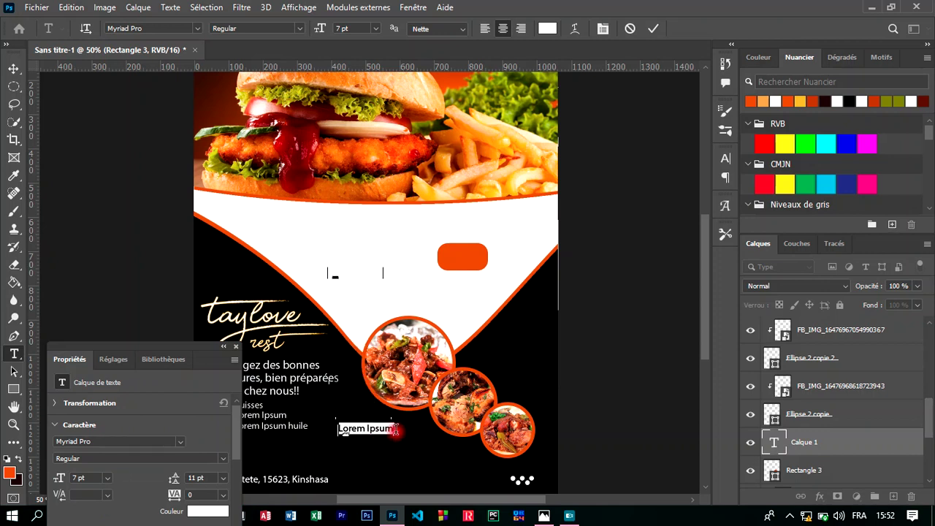
key(BackSpace)
text(10)
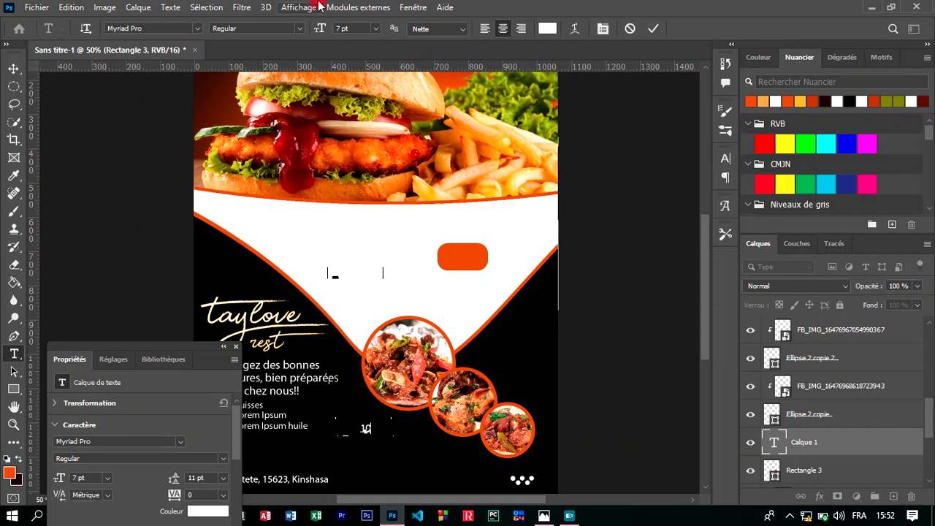
click(725, 205)
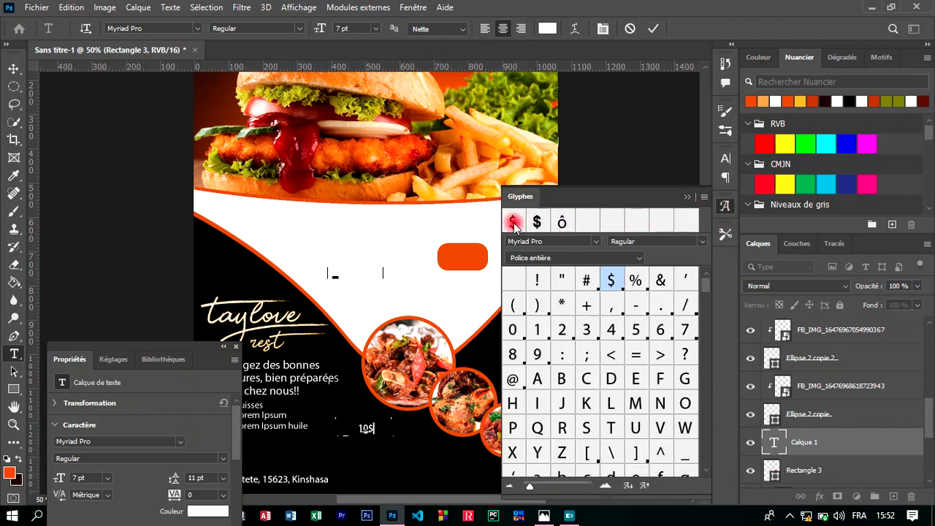
click(687, 196)
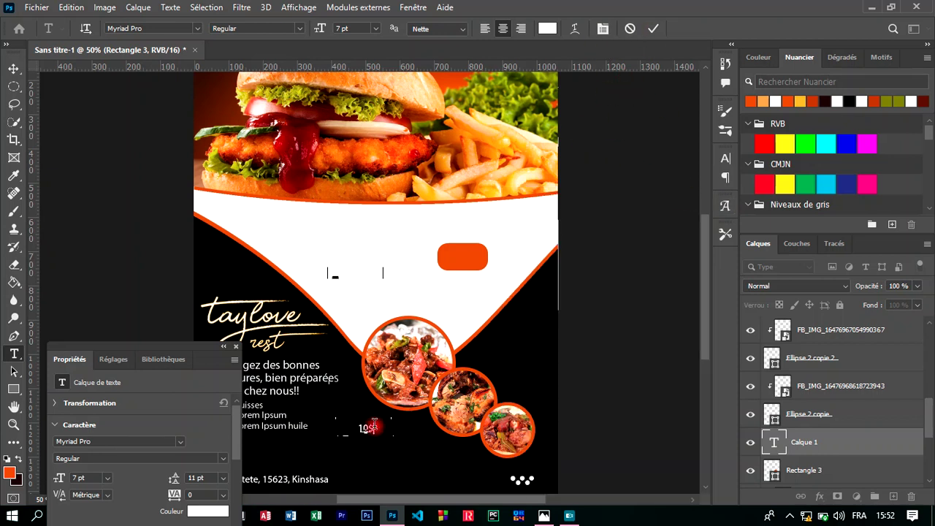
Step: Style the 10$ text Myriad Pro Bold, 17 pt with -80 tracking, and commit it
double_click(369, 427)
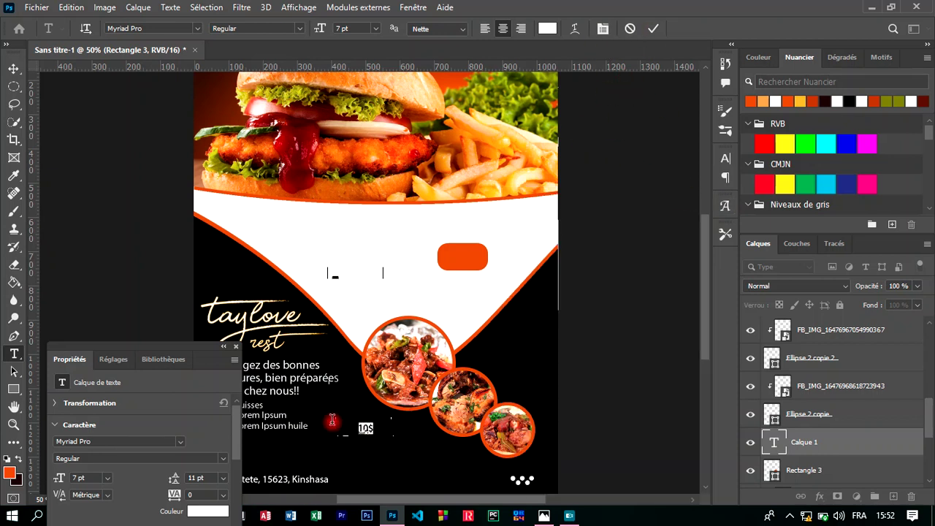
click(299, 28)
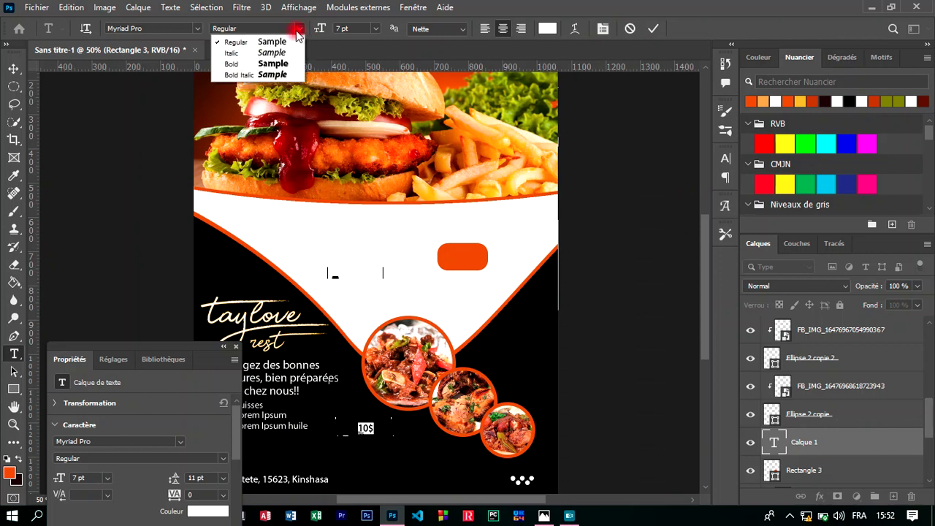
click(282, 64)
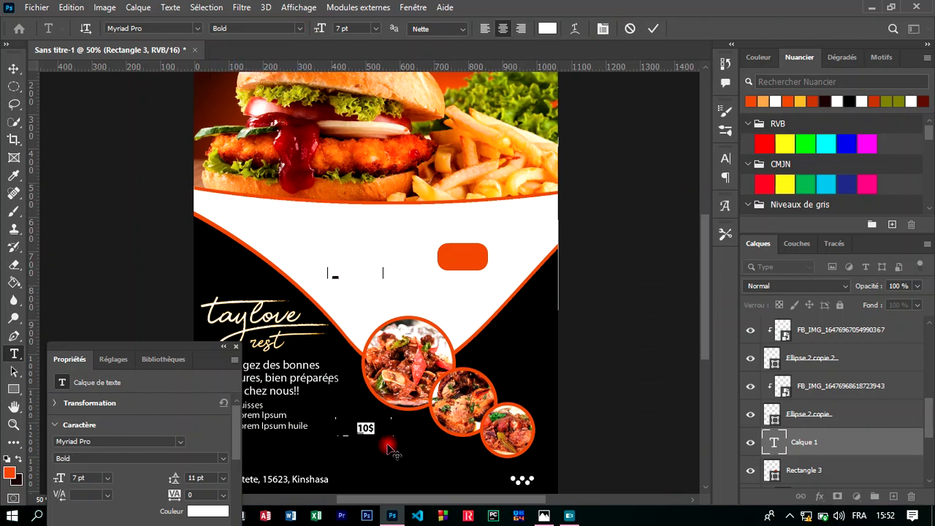
click(238, 347)
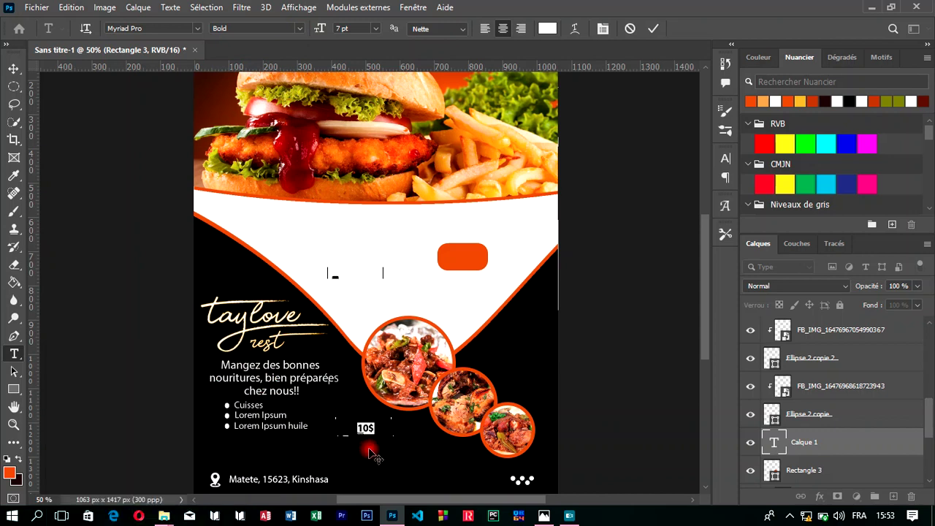
drag(319, 28, 326, 31)
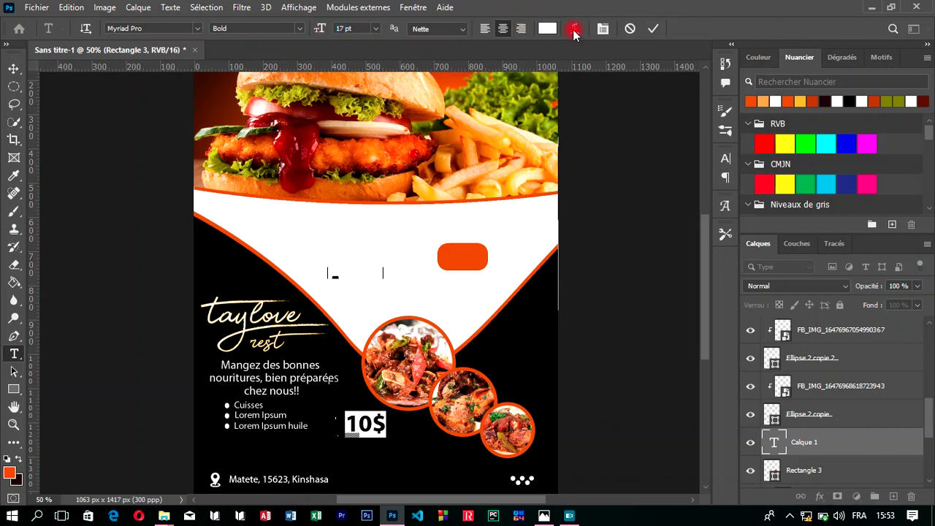
click(602, 28)
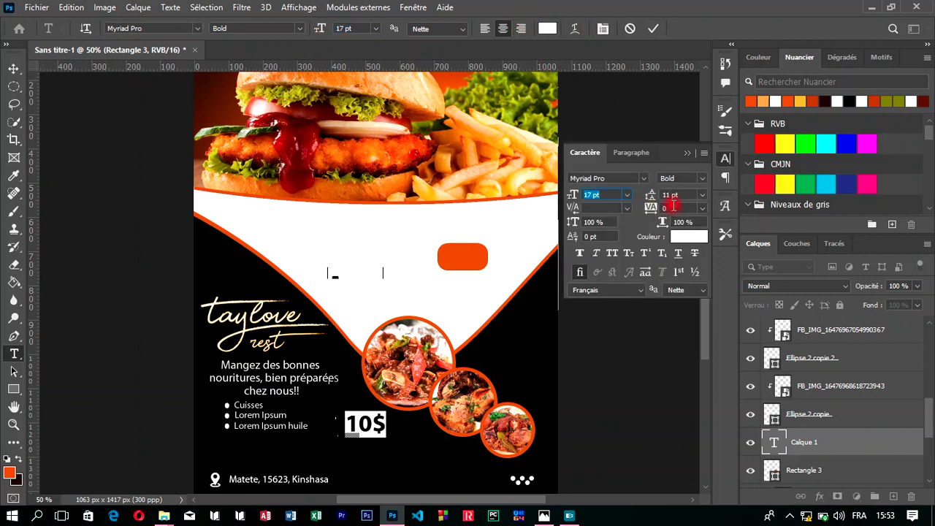
click(676, 207)
scroll(675, 209, down, 6)
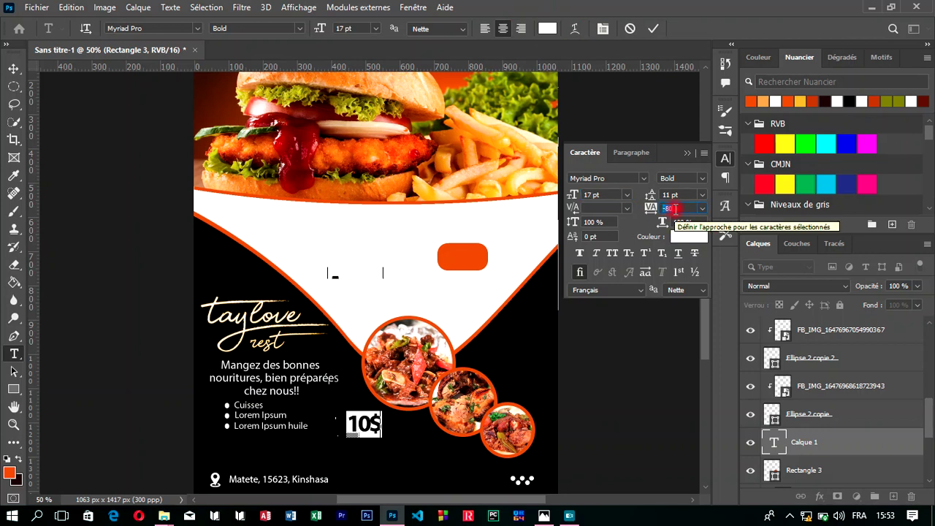
click(653, 28)
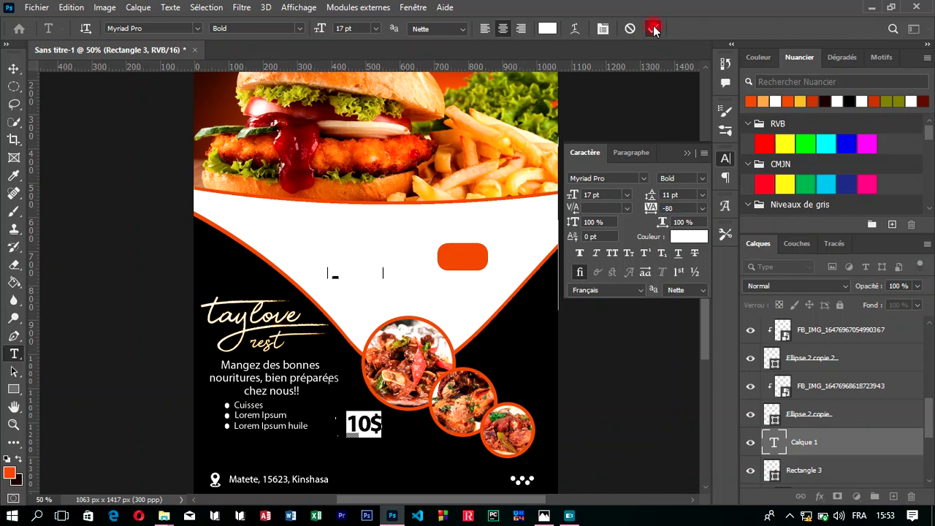
click(354, 423)
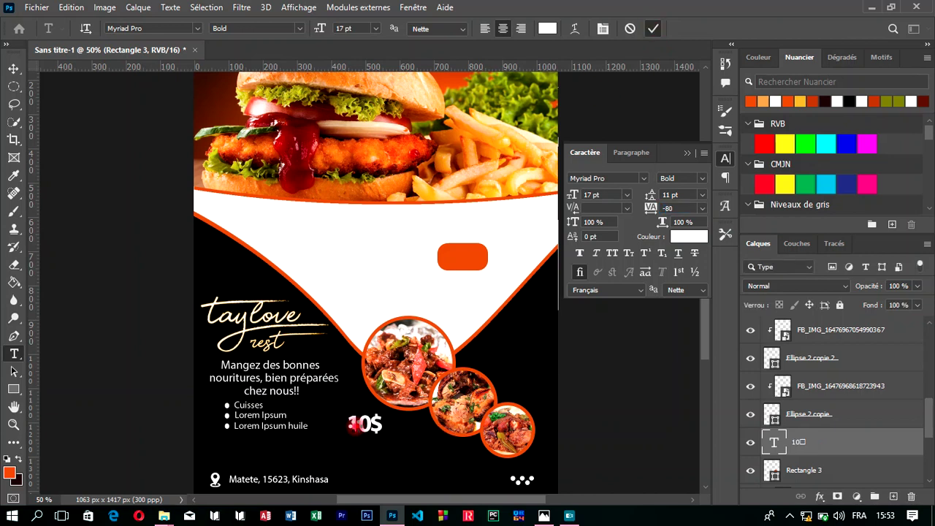
click(15, 68)
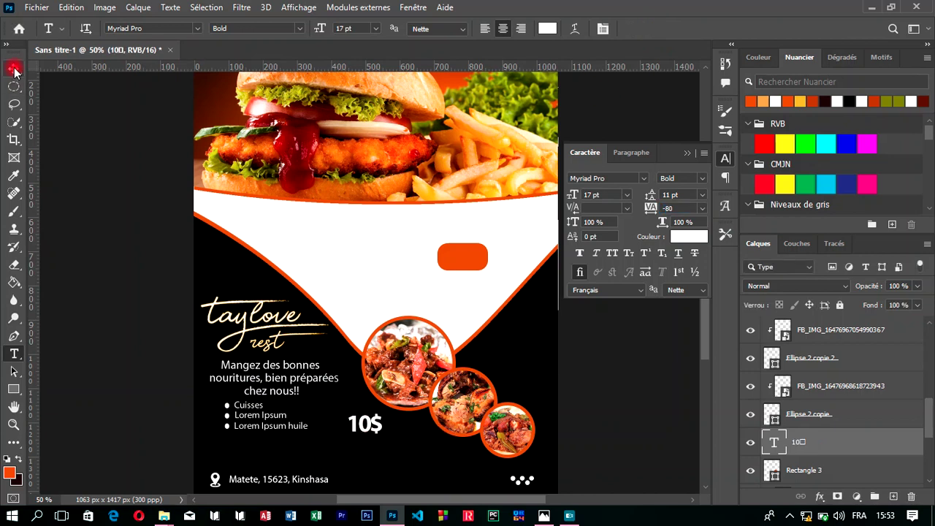
Step: Move the 10$ text onto the orange button and centre it there
click(378, 431)
drag(378, 431, 476, 272)
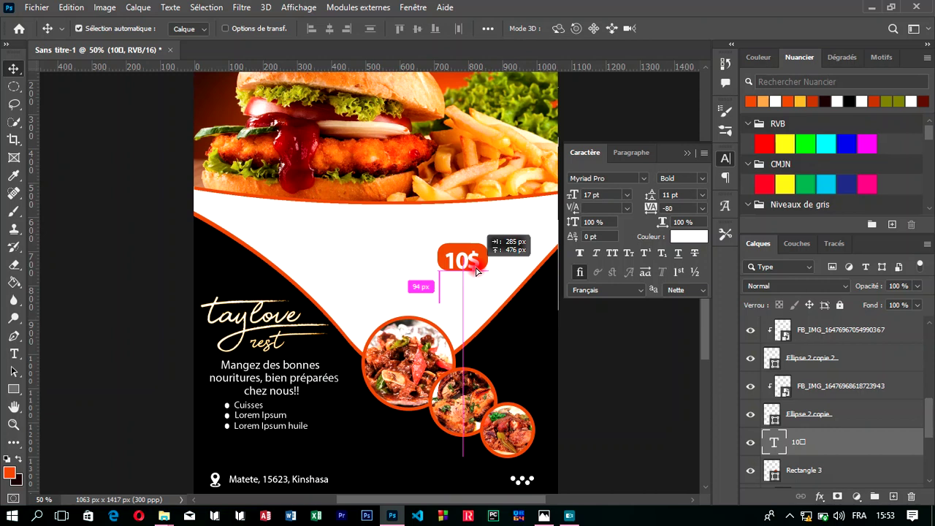
drag(476, 270, 476, 268)
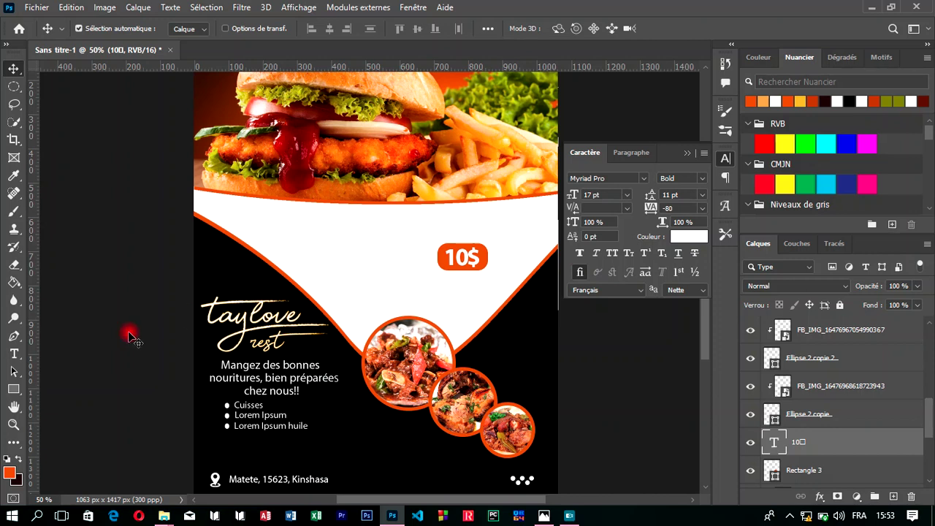
click(13, 358)
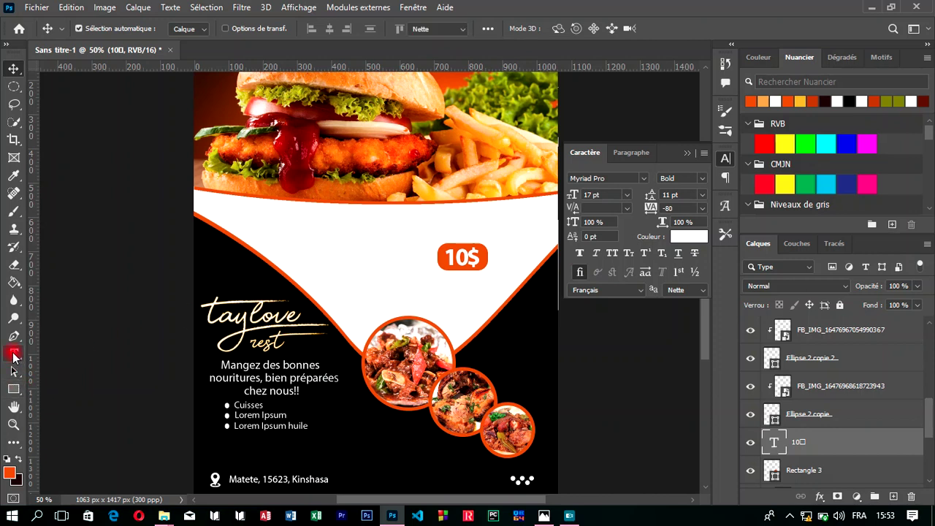
Step: Type 'Réduction' in a new text block below the bullet list and select it
click(346, 437)
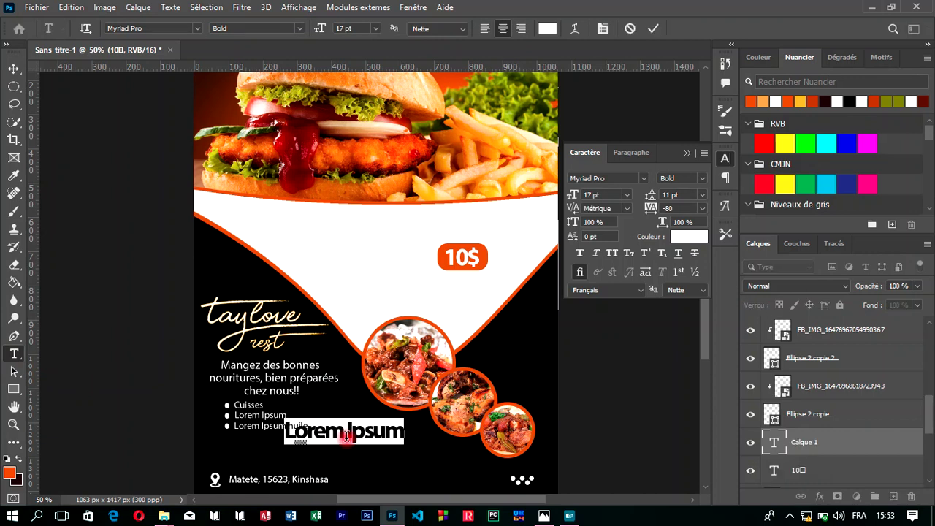
text(Ré)
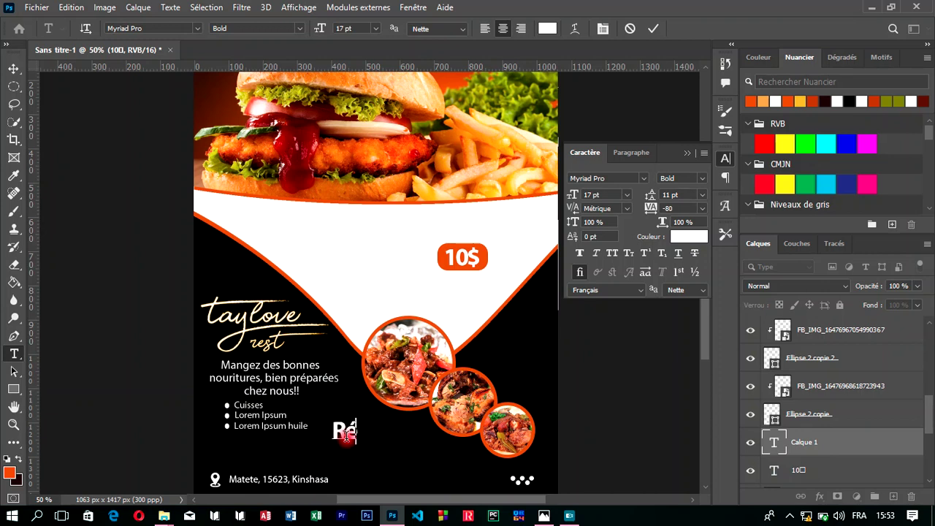
text(duction)
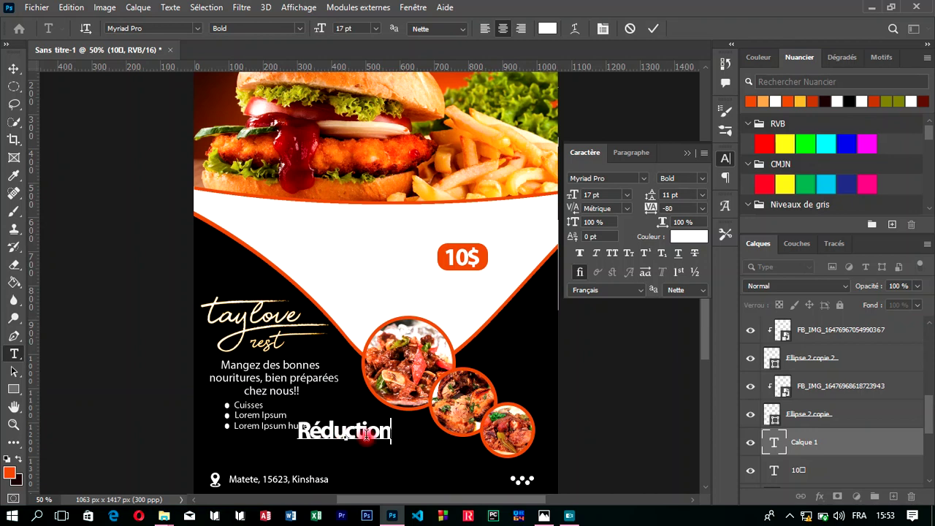
drag(394, 434, 250, 431)
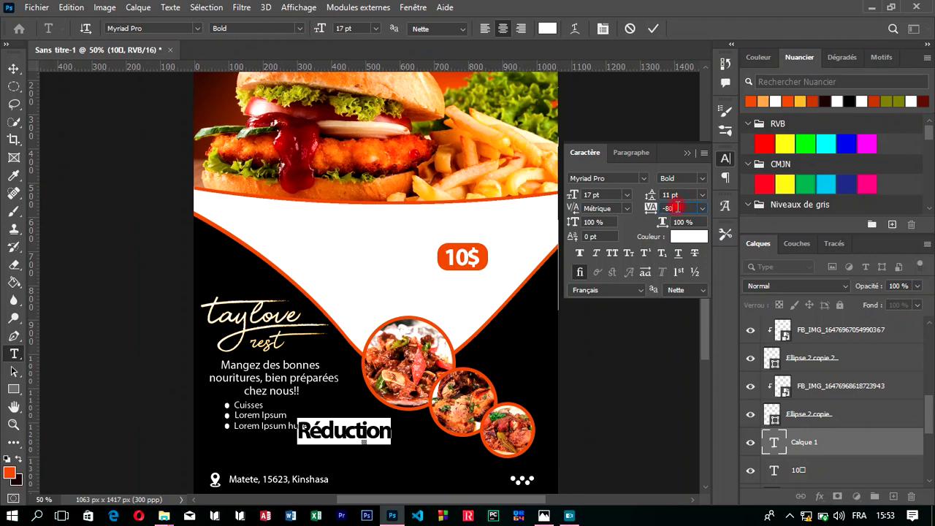
scroll(678, 207, up, 3)
scroll(678, 208, up, 3)
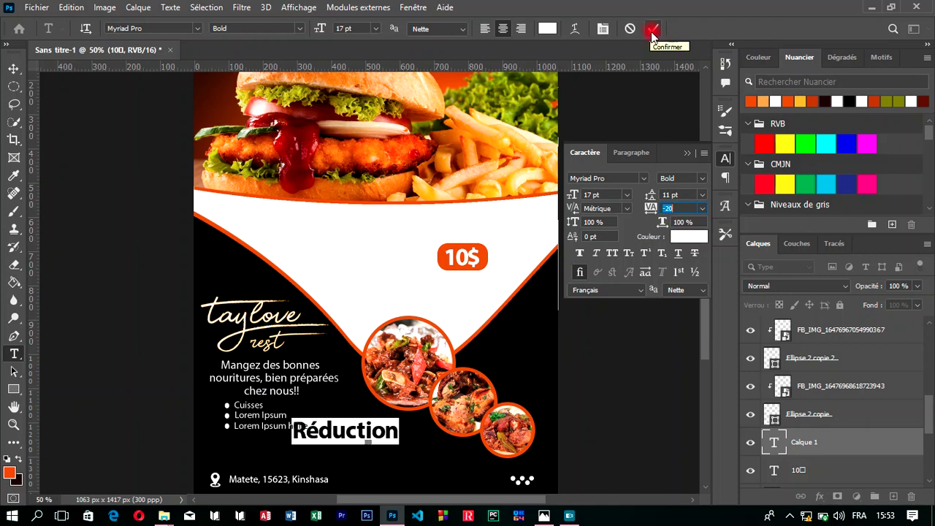
Step: Set Réduction to Regular weight with -40 tracking and commit it
click(296, 29)
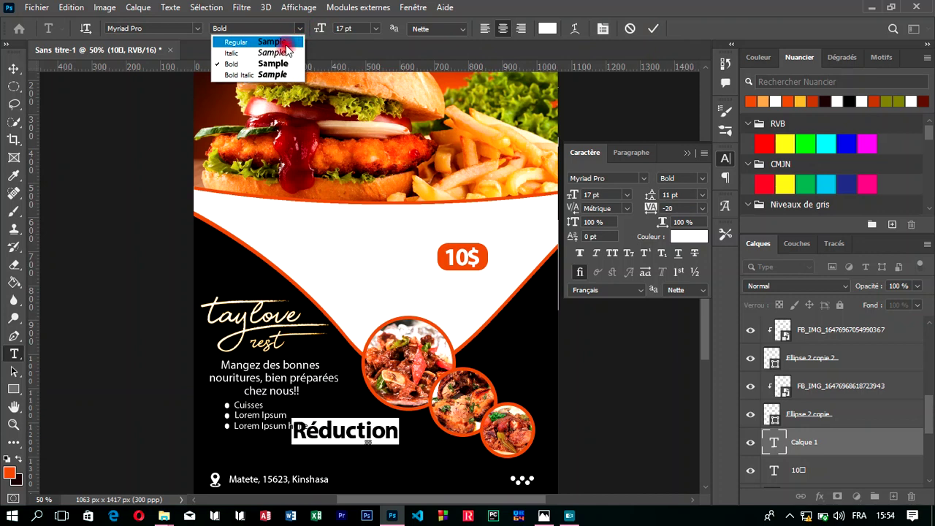
click(286, 43)
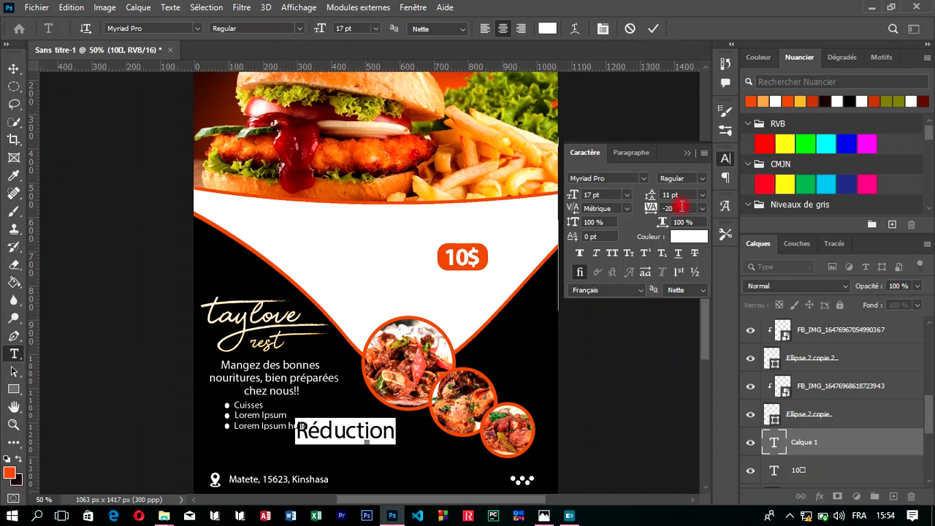
text(-40)
key(Return)
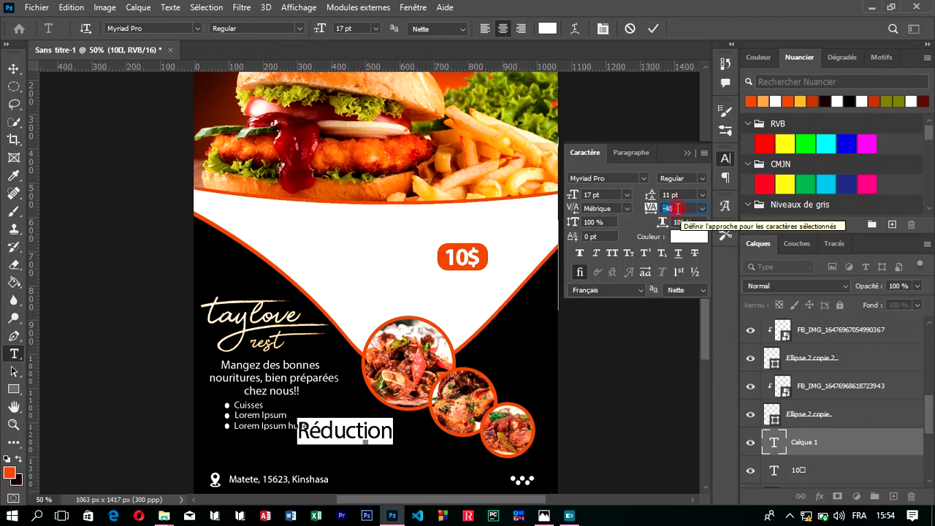
click(652, 29)
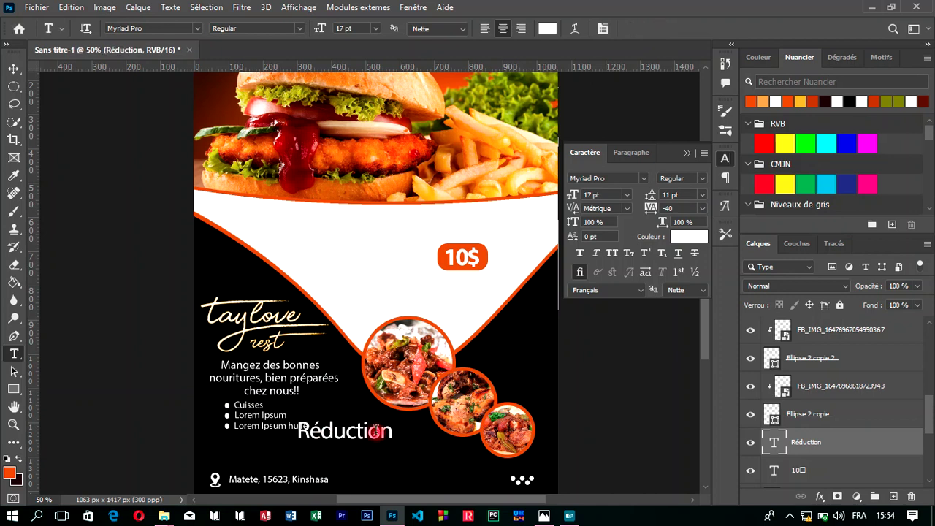
Step: Shrink Réduction to 14 pt and move it next to the 10$ badge
double_click(387, 432)
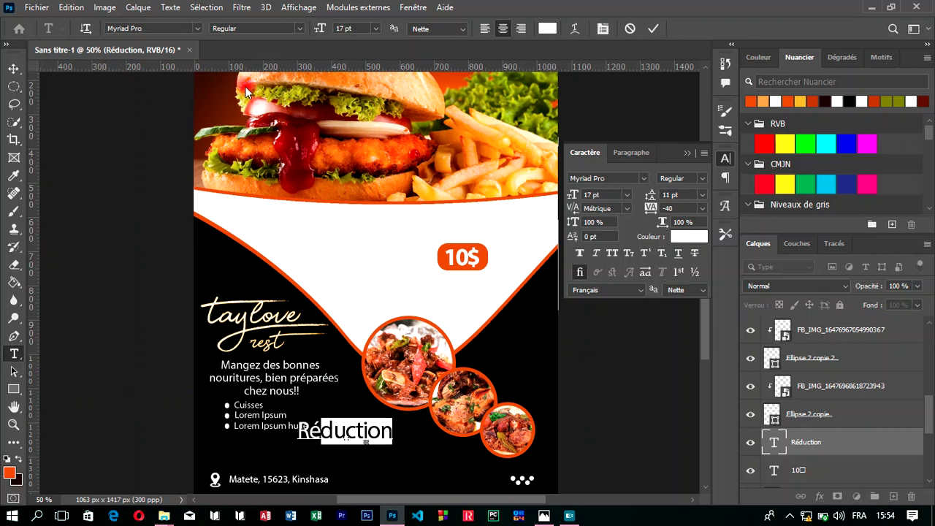
drag(394, 437, 259, 421)
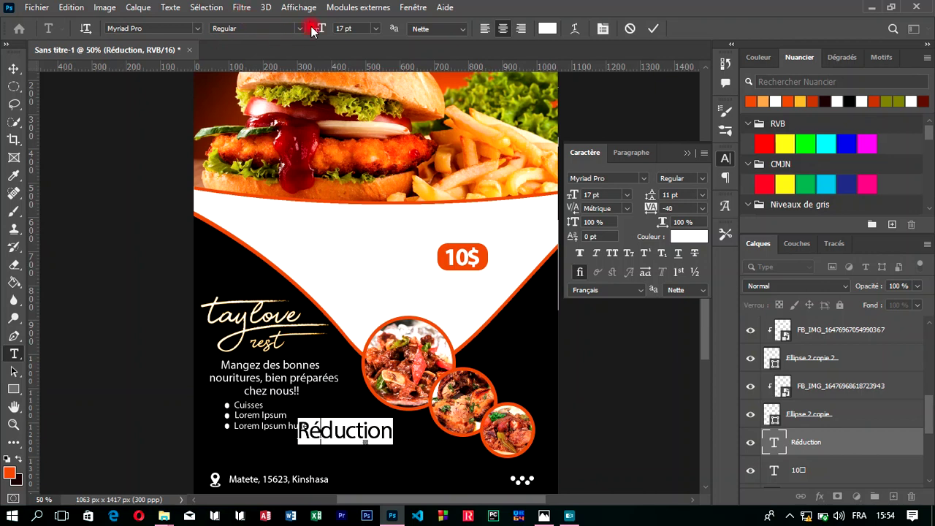
drag(321, 30, 319, 33)
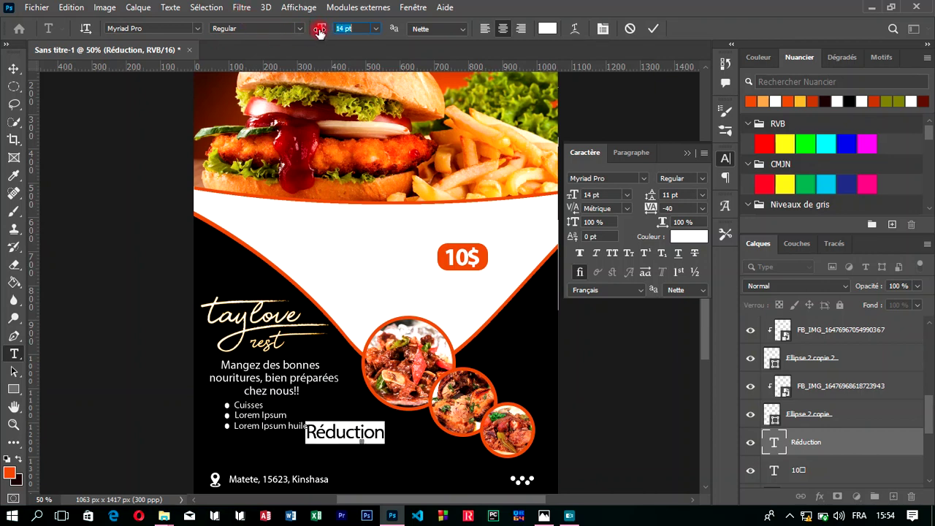
drag(319, 34, 319, 30)
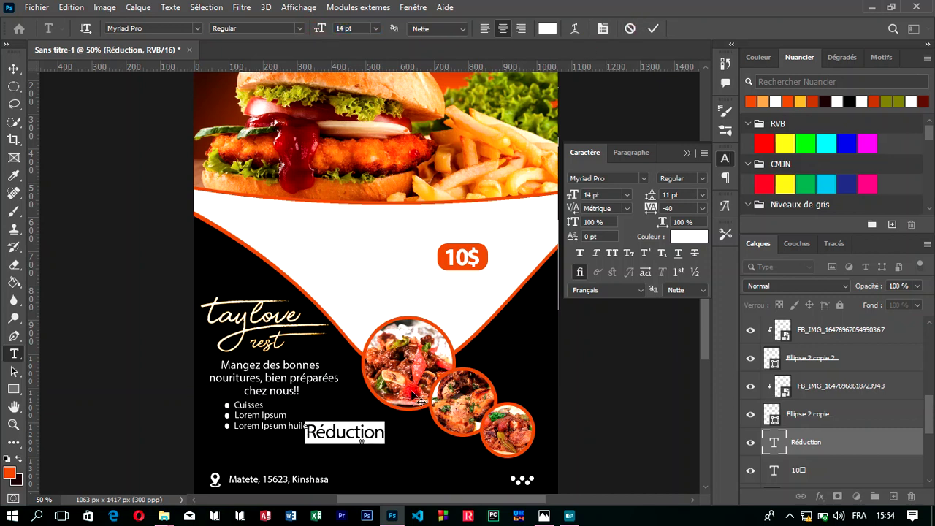
drag(384, 468, 432, 301)
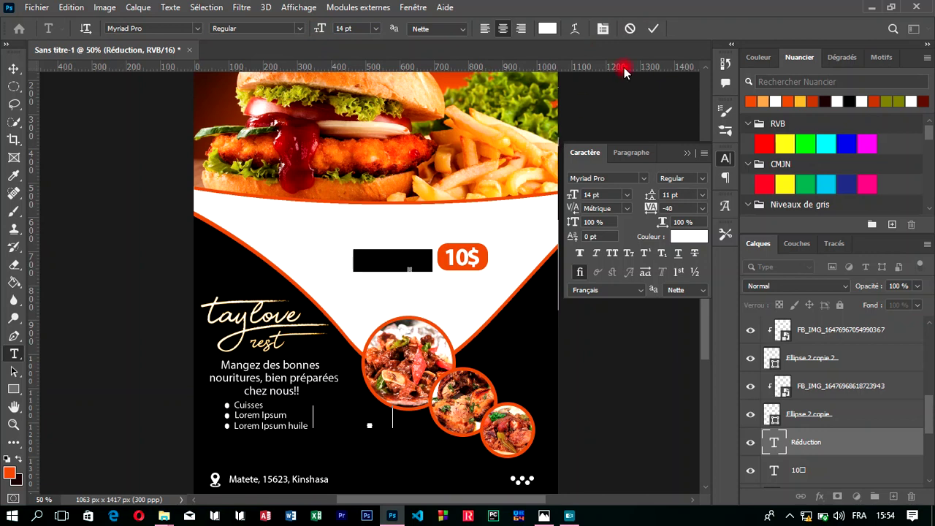
Step: Change the Réduction text colour to black, sampled from the flyer
click(649, 32)
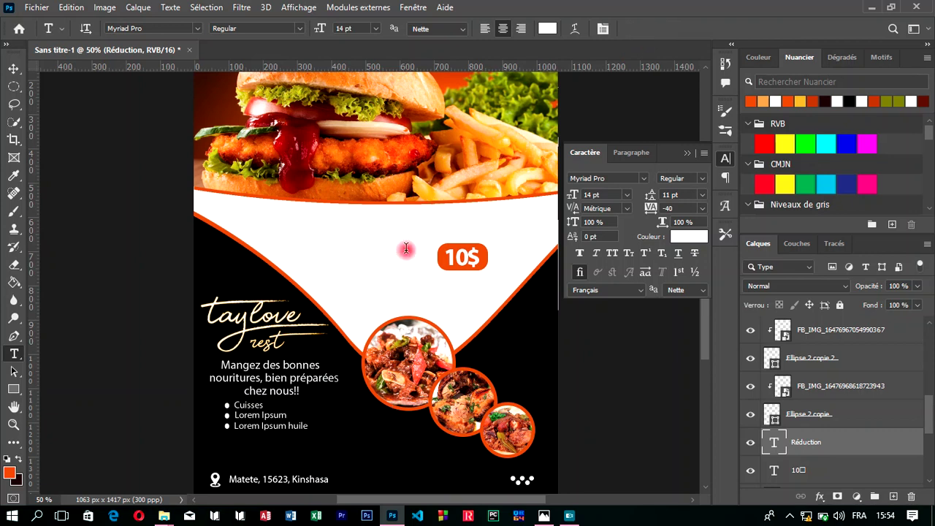
click(404, 257)
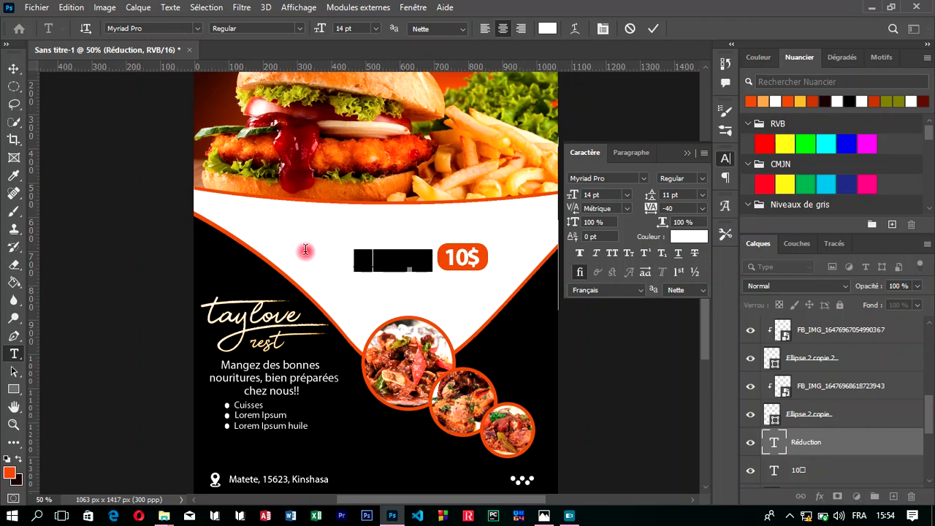
click(548, 30)
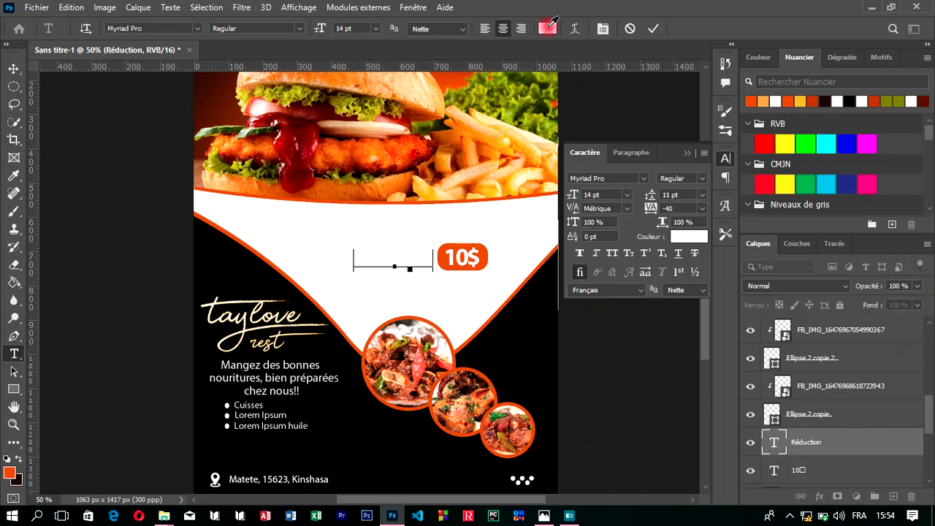
click(516, 282)
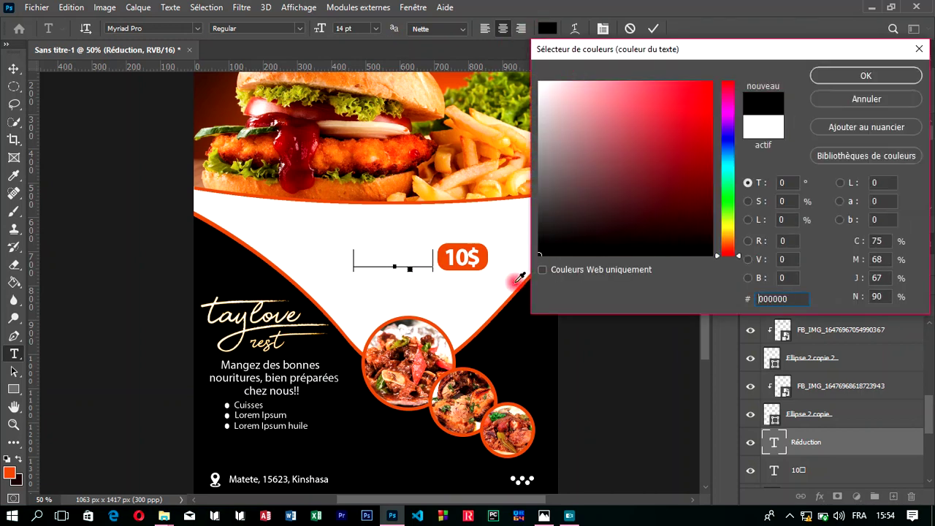
click(874, 79)
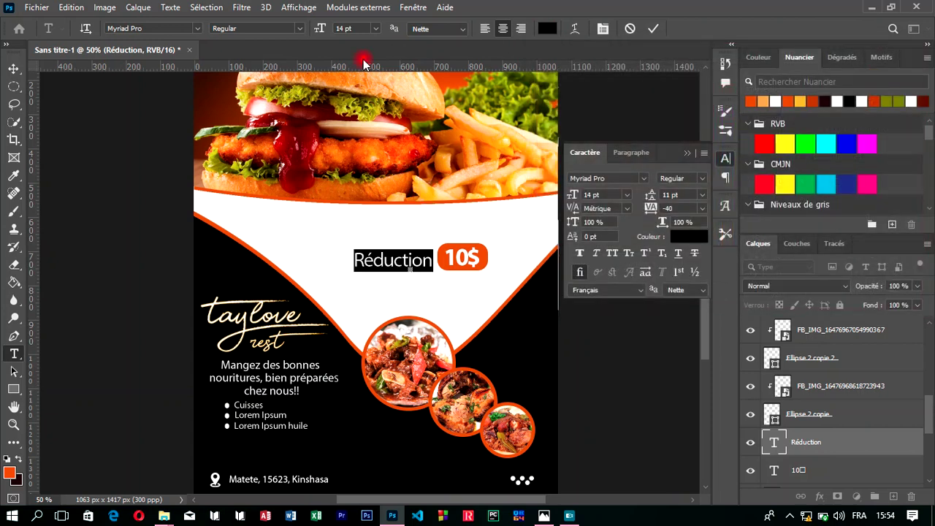
Step: Raise the Réduction font size to 16 pt and finish editing
click(354, 29)
key(Up)
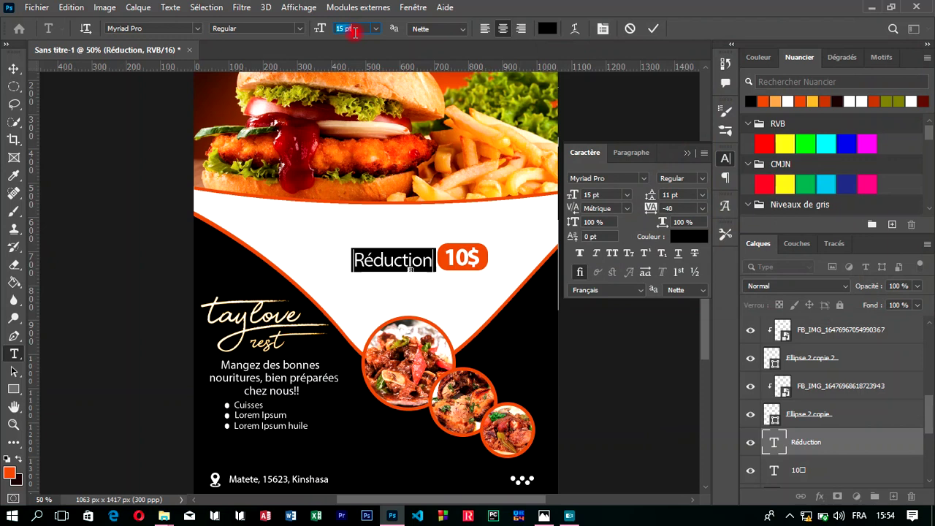
key(Up)
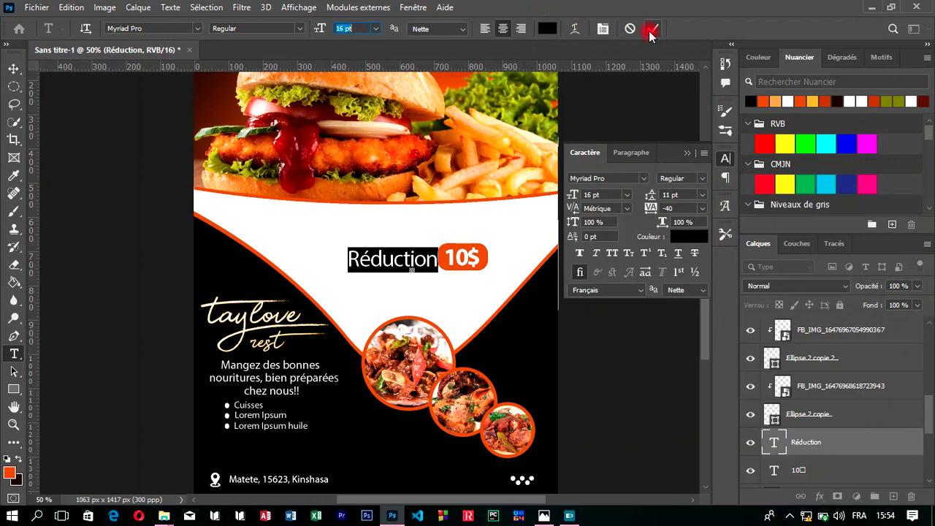
key(ctrl+h)
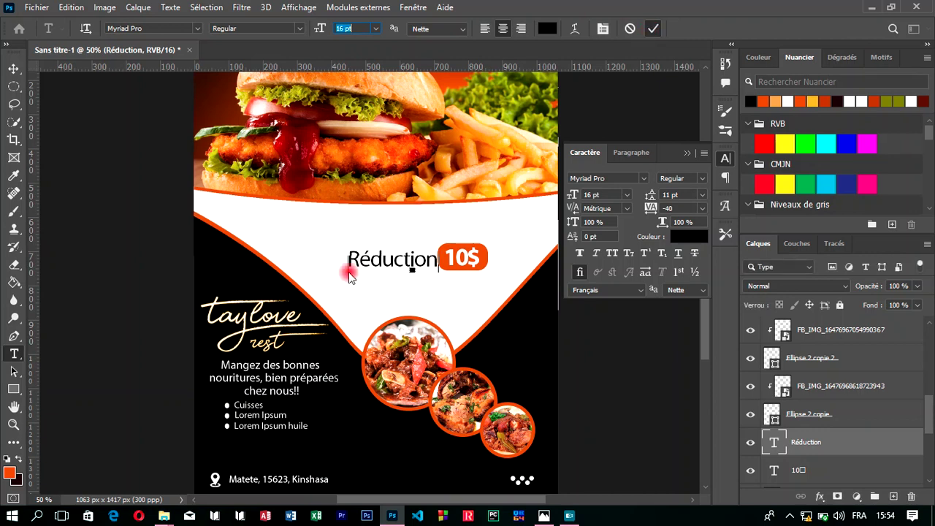
click(13, 70)
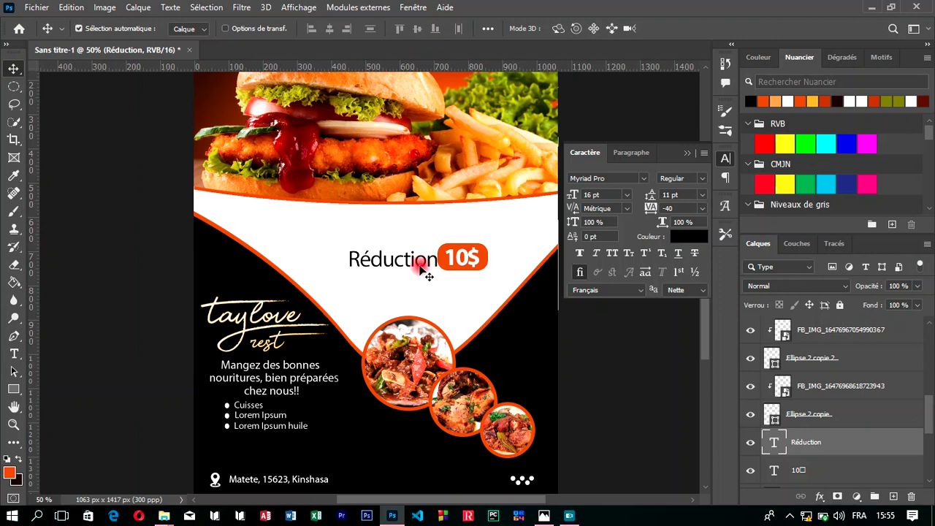
Step: Nudge Réduction left and up to leave a small gap before the 10$ badge
drag(420, 266, 413, 269)
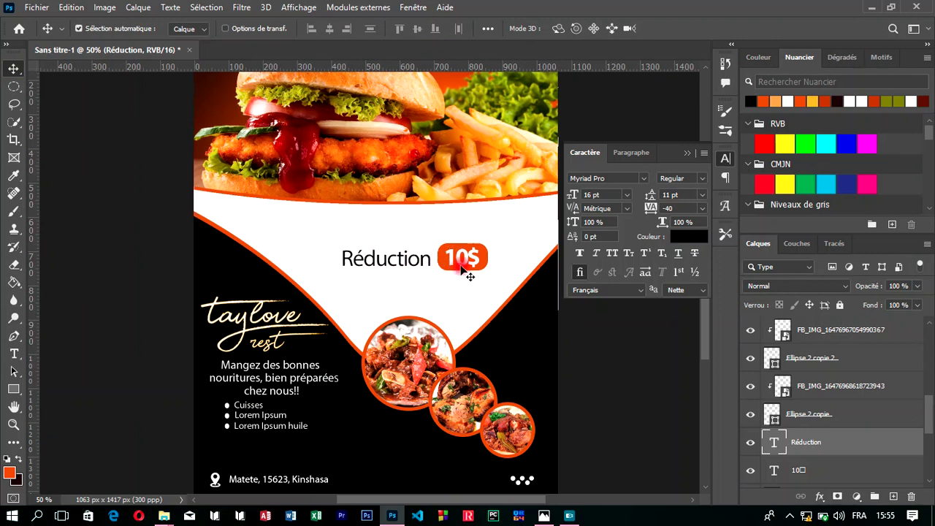
key(Up)
key(Up)
key(Up)
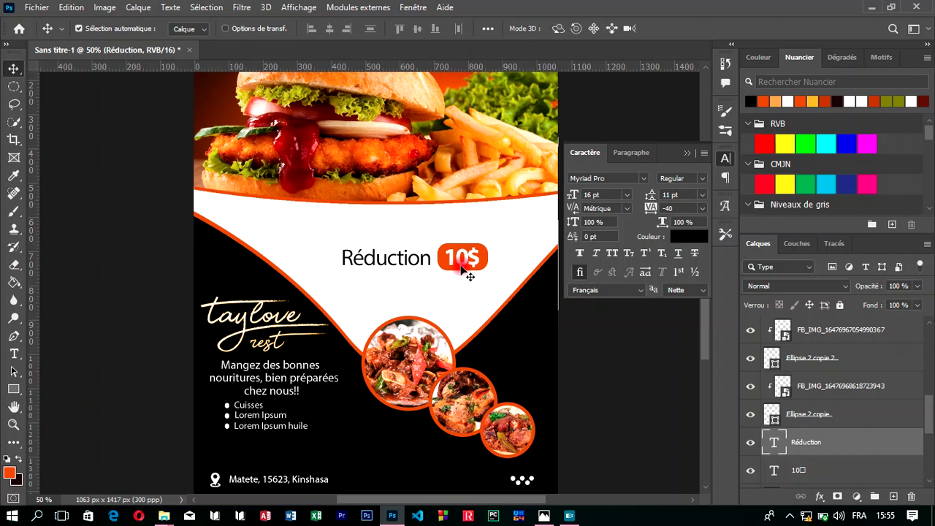
click(688, 153)
mouse_move(708, 240)
mouse_down()
mouse_move(701, 272)
mouse_move(701, 235)
mouse_up()
key(ctrl+plus)
key(ctrl+minus)
key(ctrl+minus)
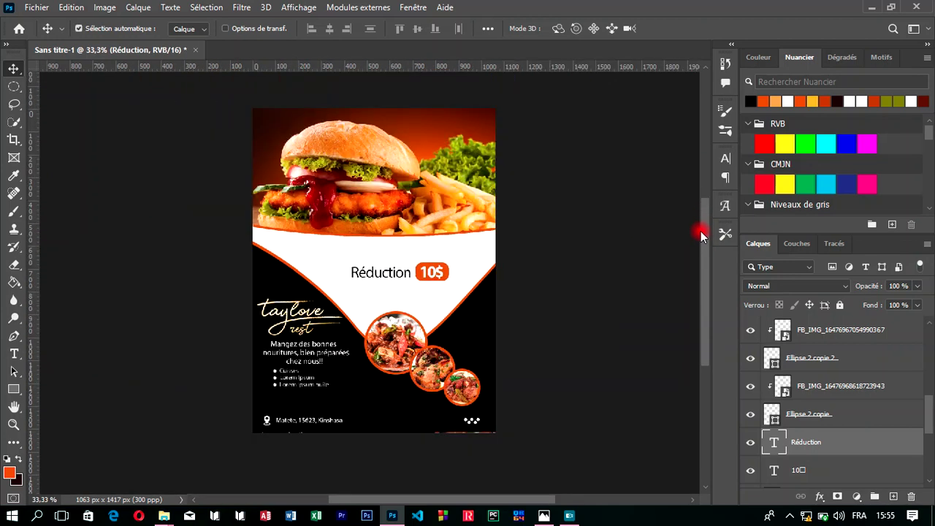